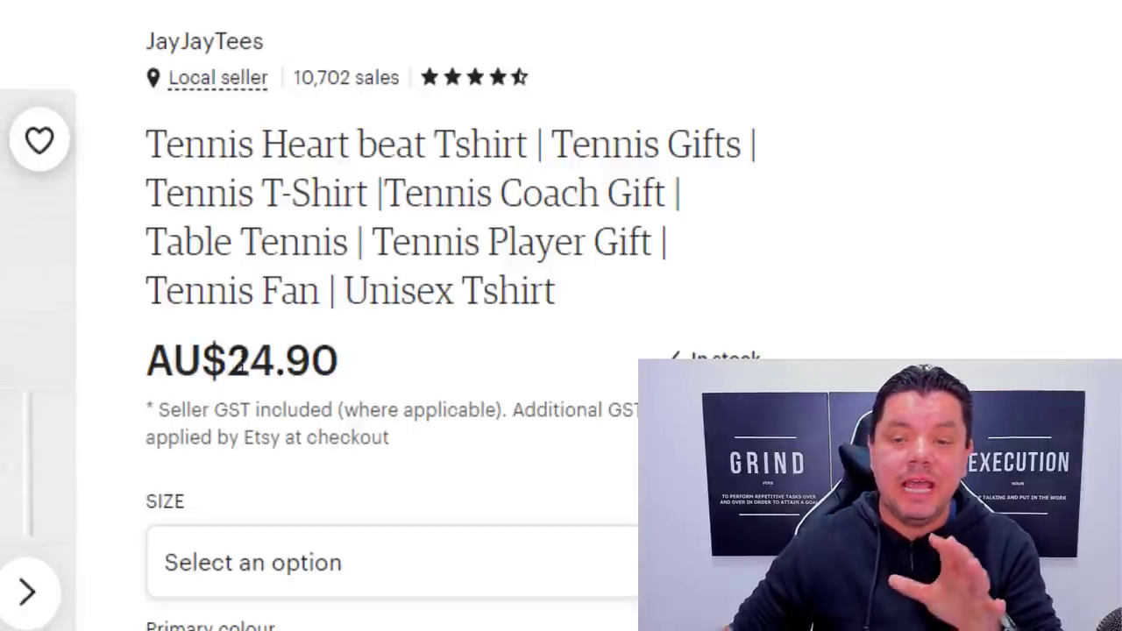
- Highlight the tennis heartbeat listing's AU$24.90 price and 10,702 sales, then view the white shirt photo
{"action": "left_click_drag", "start_coordinate": [226, 359], "coordinate": [346, 356]}
{"action": "left_click", "coordinate": [390, 353]}
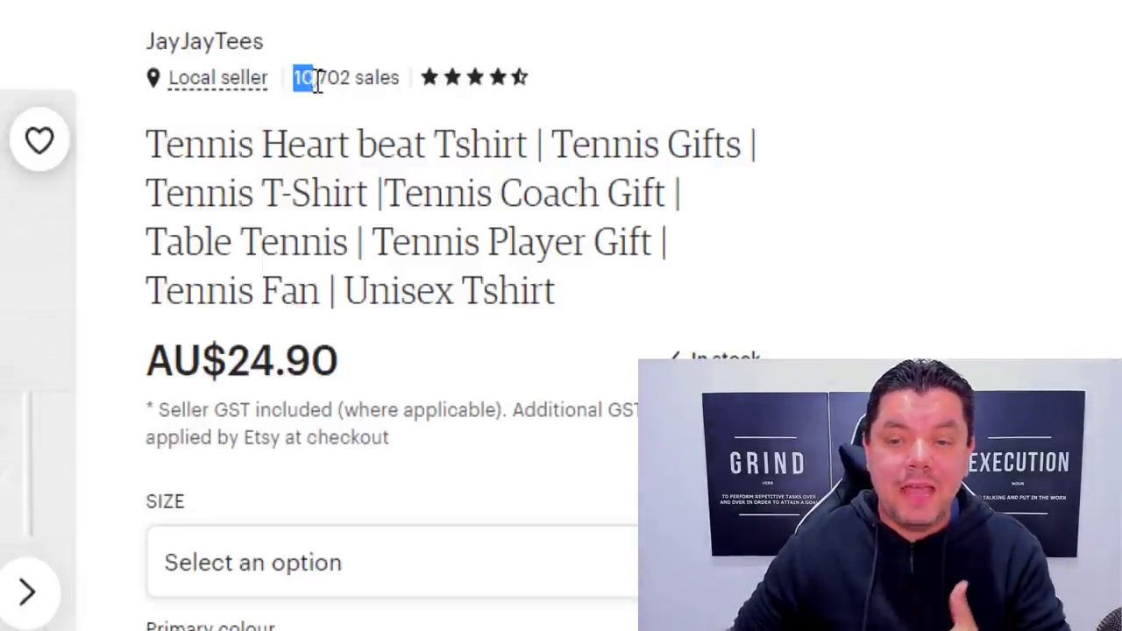
{"action": "left_click", "coordinate": [654, 56]}
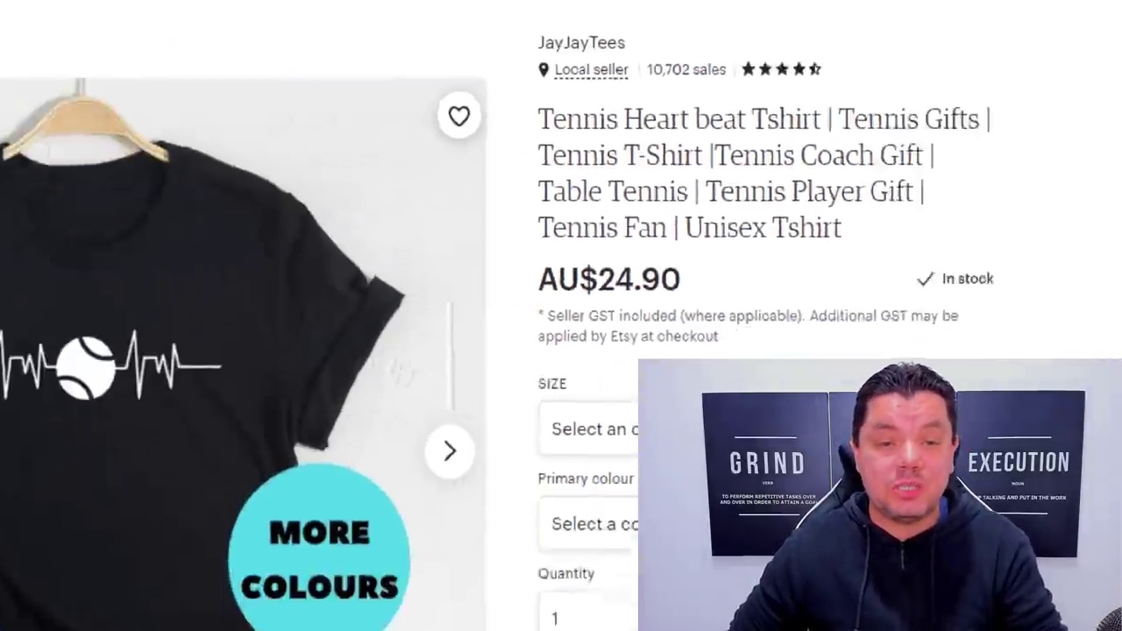
{"action": "left_click", "coordinate": [42, 156]}
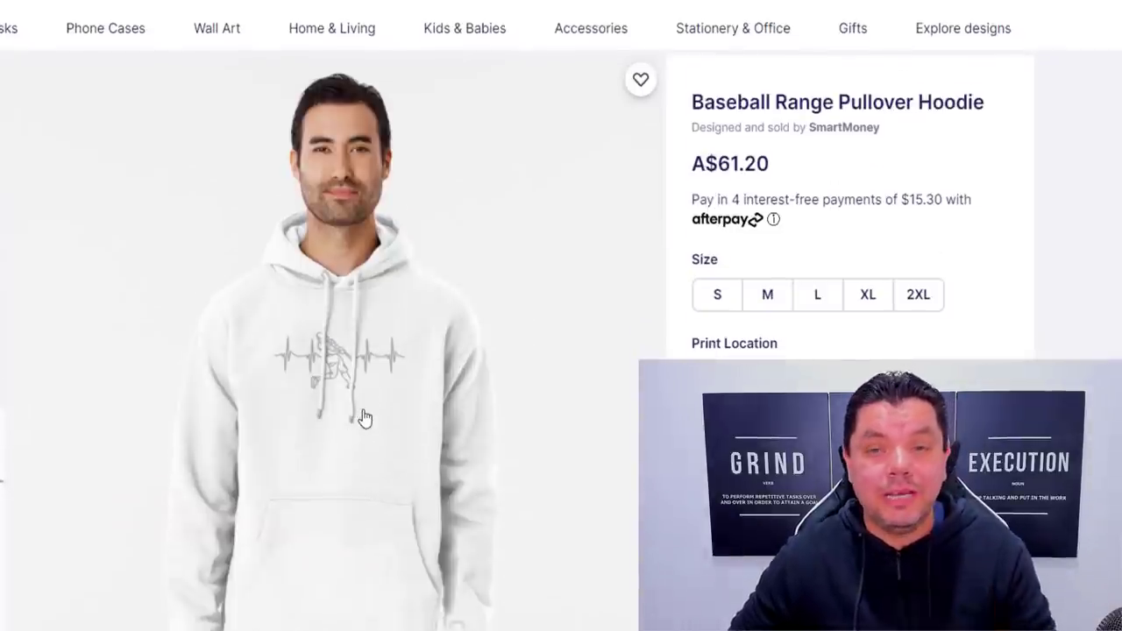
- Scroll through the Redbubble Baseball Range Pullover Hoodie and Active T-Shirt pages
{"action": "scroll", "coordinate": [364, 418], "scroll_direction": "down", "scroll_amount": 2}
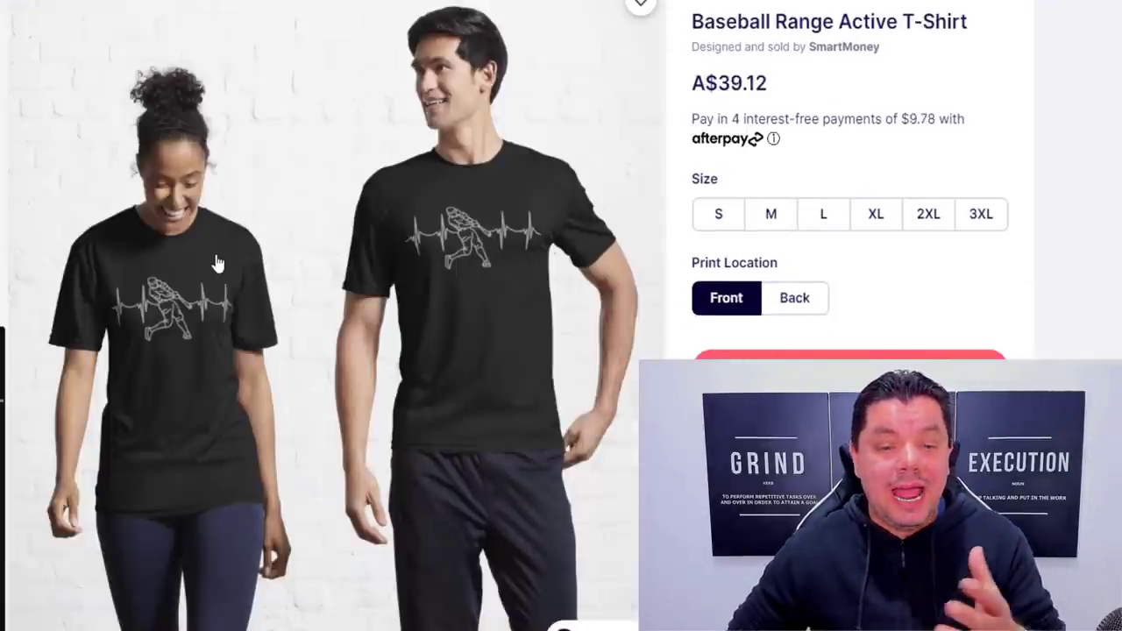
{"action": "scroll", "coordinate": [237, 261], "scroll_direction": "down", "scroll_amount": 1}
{"action": "scroll", "coordinate": [250, 263], "scroll_direction": "up", "scroll_amount": 1}
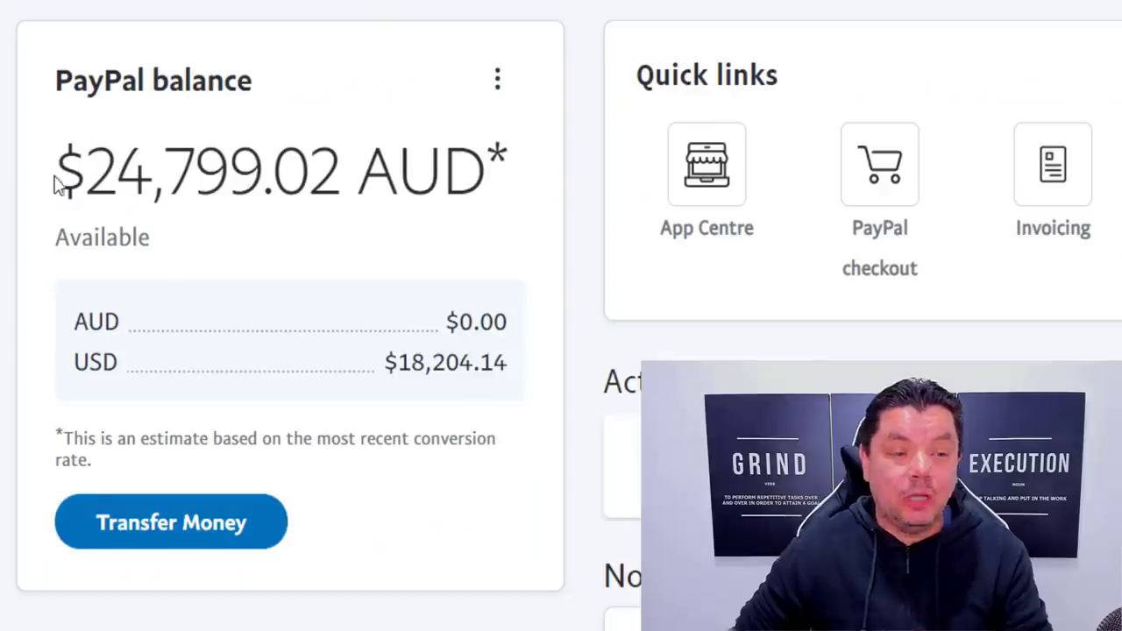
- Highlight the $24,799.02 AUD total on the PayPal page
{"action": "left_click_drag", "start_coordinate": [54, 176], "coordinate": [476, 167]}
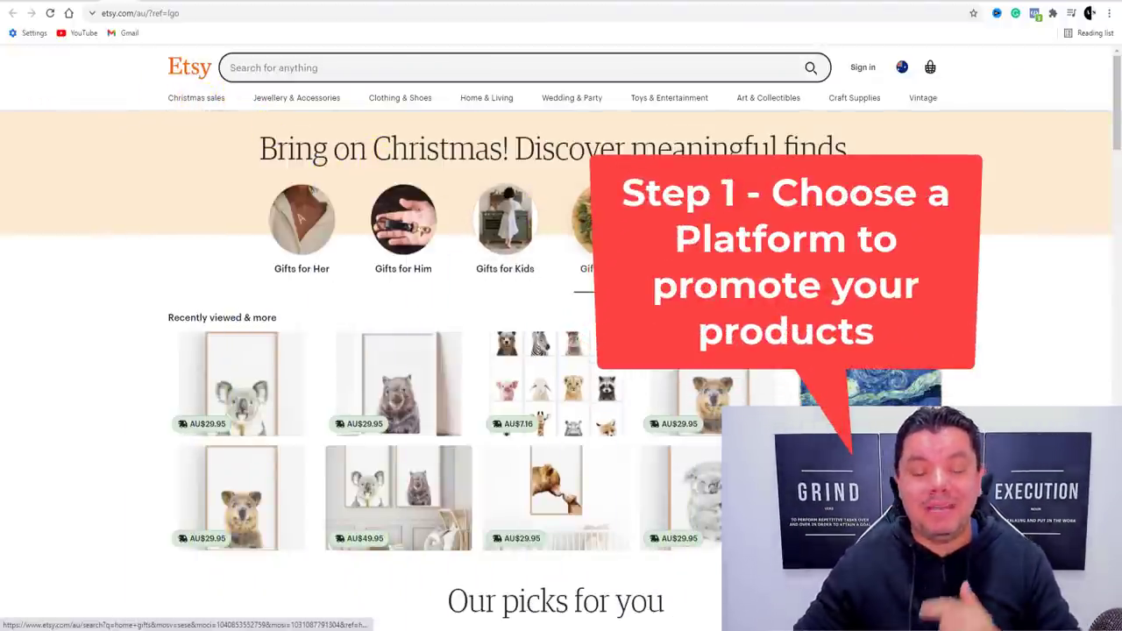
- Scroll through the Etsy home page before searching for 'pulse tshirt'
{"action": "scroll", "coordinate": [636, 257], "scroll_direction": "down", "scroll_amount": 4}
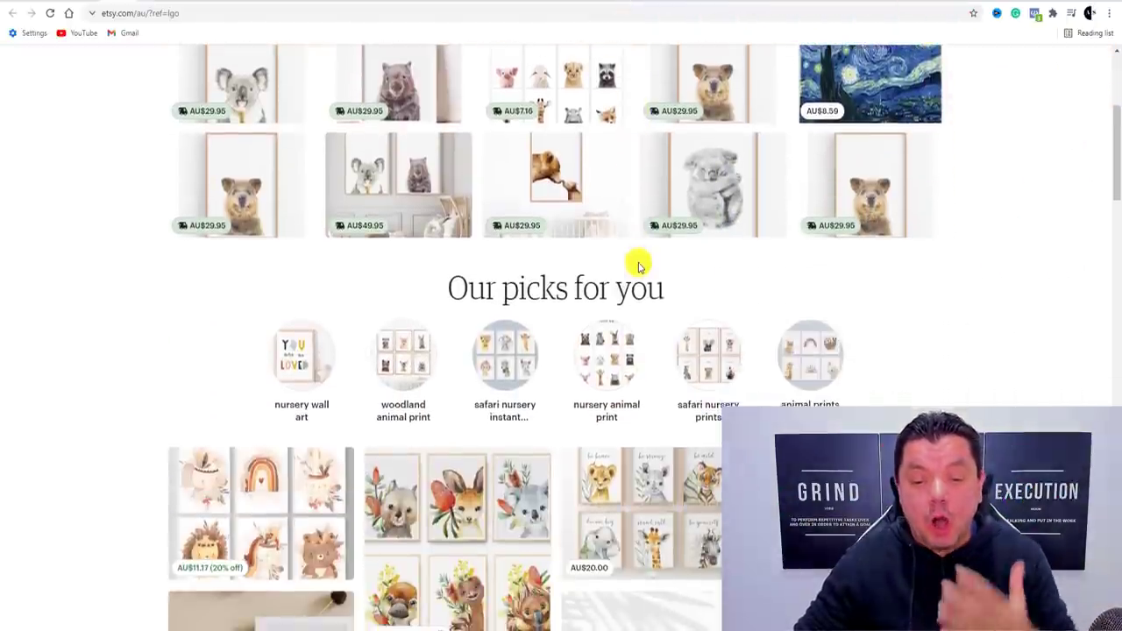
{"action": "scroll", "coordinate": [638, 266], "scroll_direction": "down", "scroll_amount": 1}
{"action": "scroll", "coordinate": [638, 266], "scroll_direction": "down", "scroll_amount": 1}
{"action": "scroll", "coordinate": [640, 263], "scroll_direction": "up", "scroll_amount": 1}
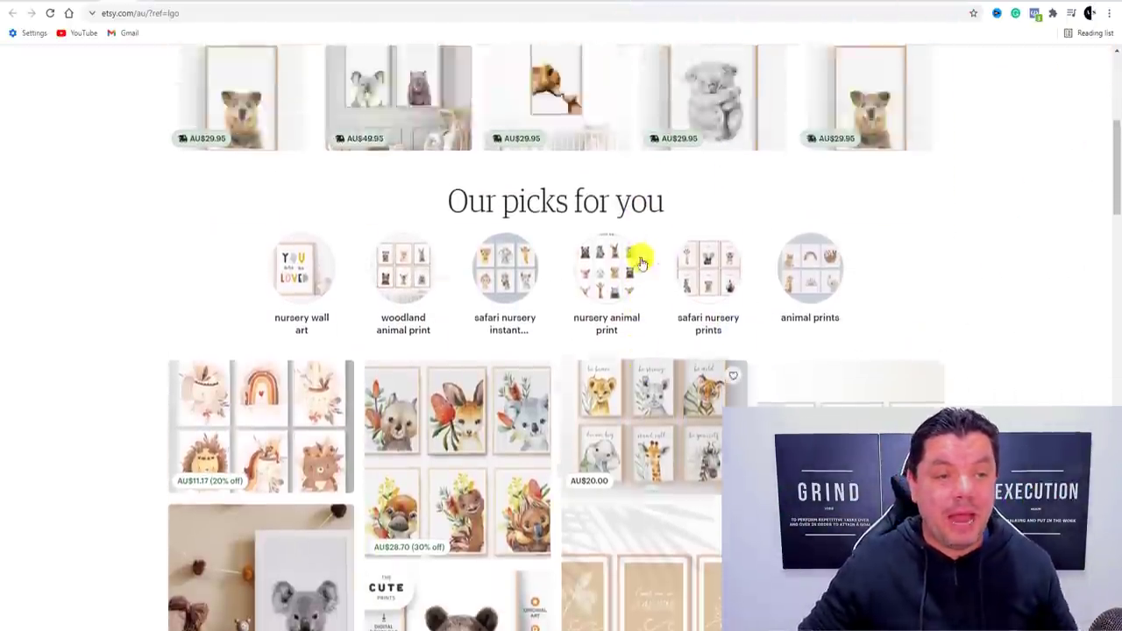
{"action": "scroll", "coordinate": [640, 263], "scroll_direction": "up", "scroll_amount": 5}
{"action": "scroll", "coordinate": [453, 224], "scroll_direction": "down", "scroll_amount": 1}
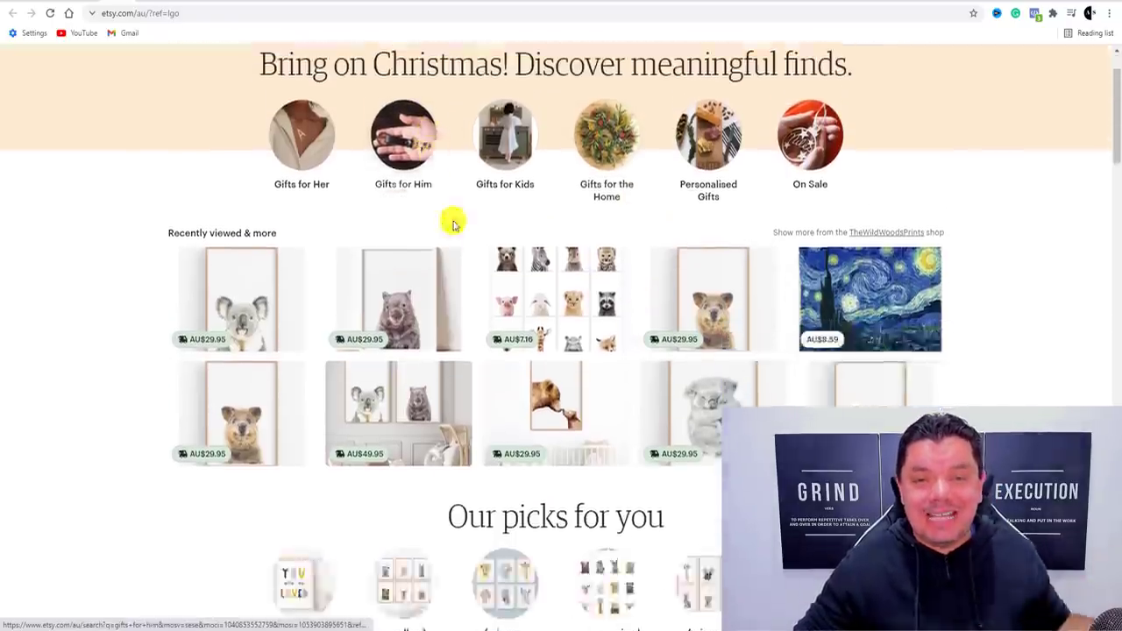
{"action": "scroll", "coordinate": [665, 303], "scroll_direction": "down", "scroll_amount": 6}
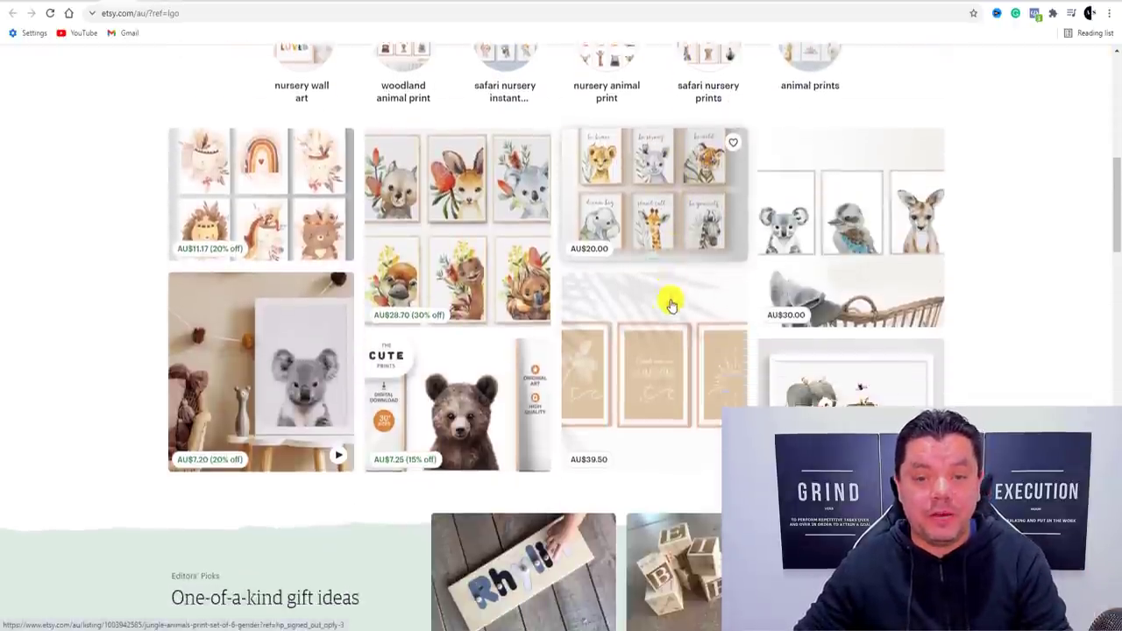
{"action": "scroll", "coordinate": [670, 304], "scroll_direction": "down", "scroll_amount": 3}
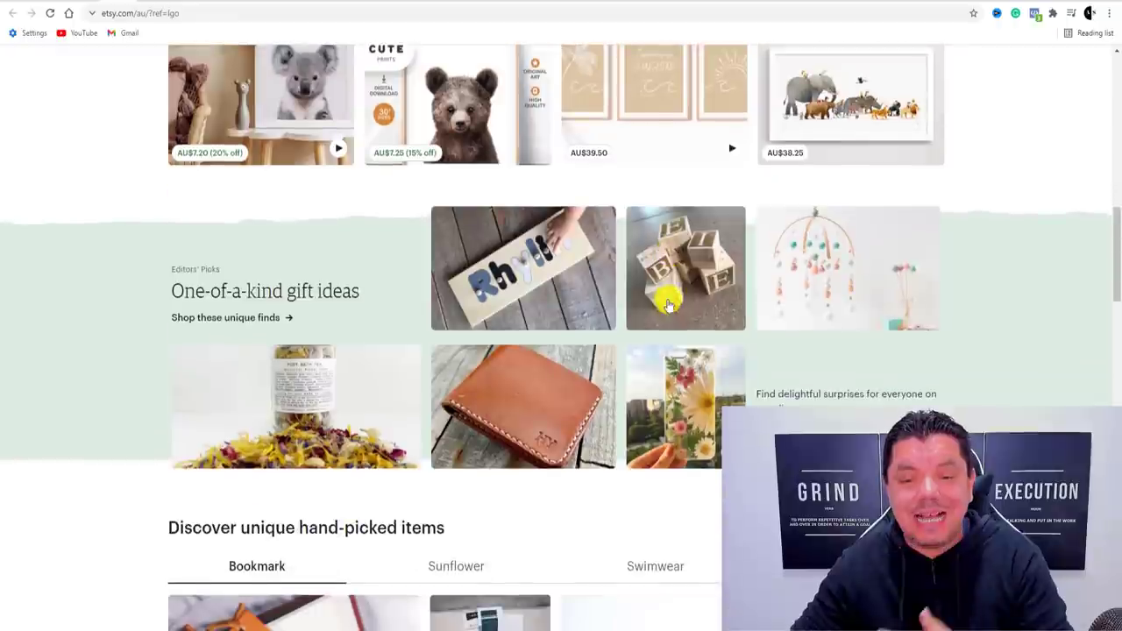
{"action": "scroll", "coordinate": [642, 288], "scroll_direction": "down", "scroll_amount": 2}
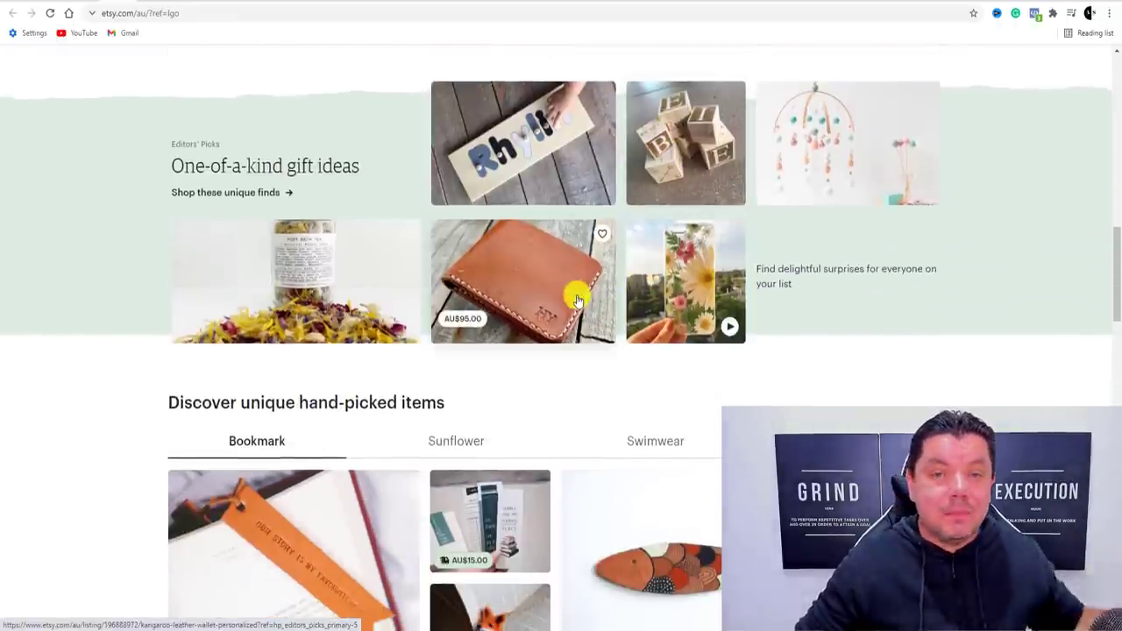
{"action": "scroll", "coordinate": [520, 288], "scroll_direction": "down", "scroll_amount": 2}
{"action": "scroll", "coordinate": [513, 296], "scroll_direction": "down", "scroll_amount": 2}
{"action": "scroll", "coordinate": [514, 301], "scroll_direction": "up", "scroll_amount": 3}
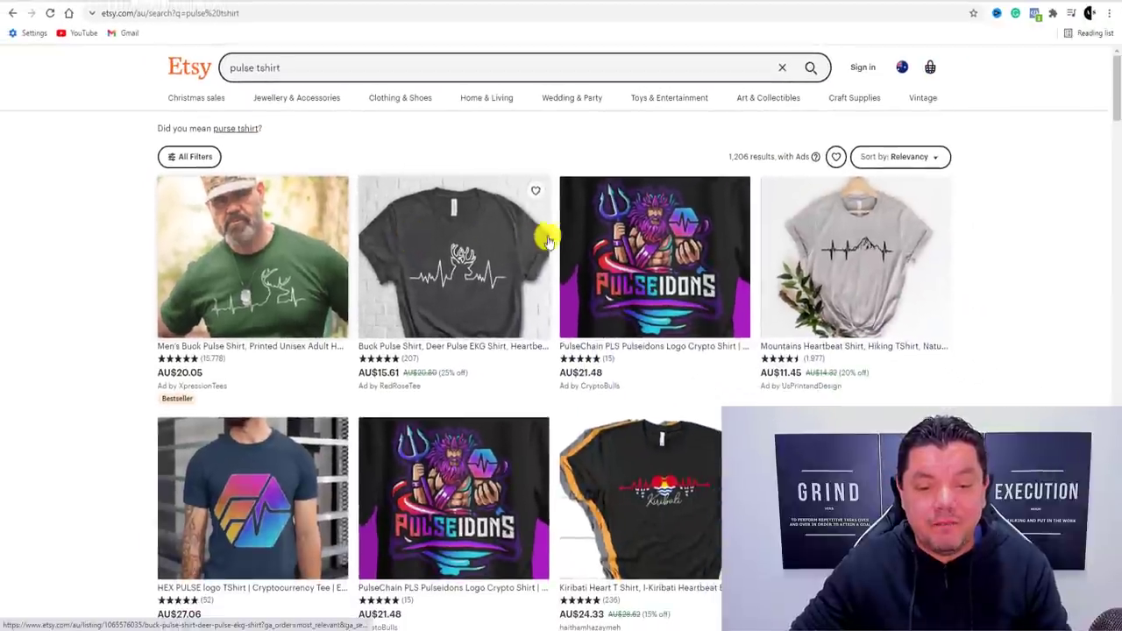
{"action": "scroll", "coordinate": [885, 324], "scroll_direction": "down", "scroll_amount": 2}
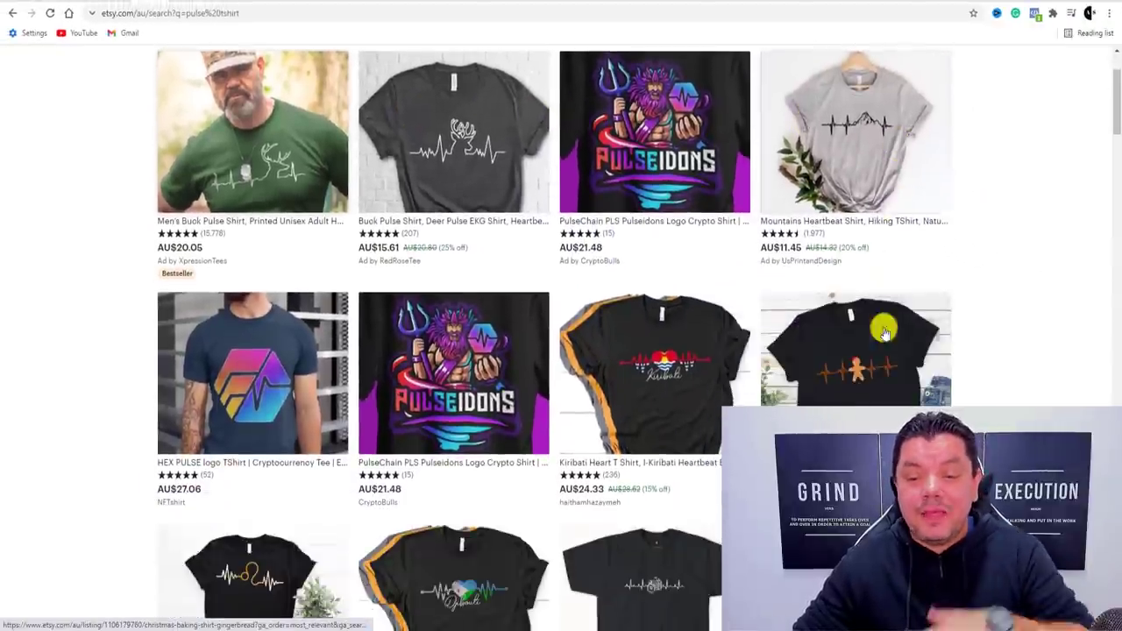
{"action": "scroll", "coordinate": [855, 373], "scroll_direction": "down", "scroll_amount": 3}
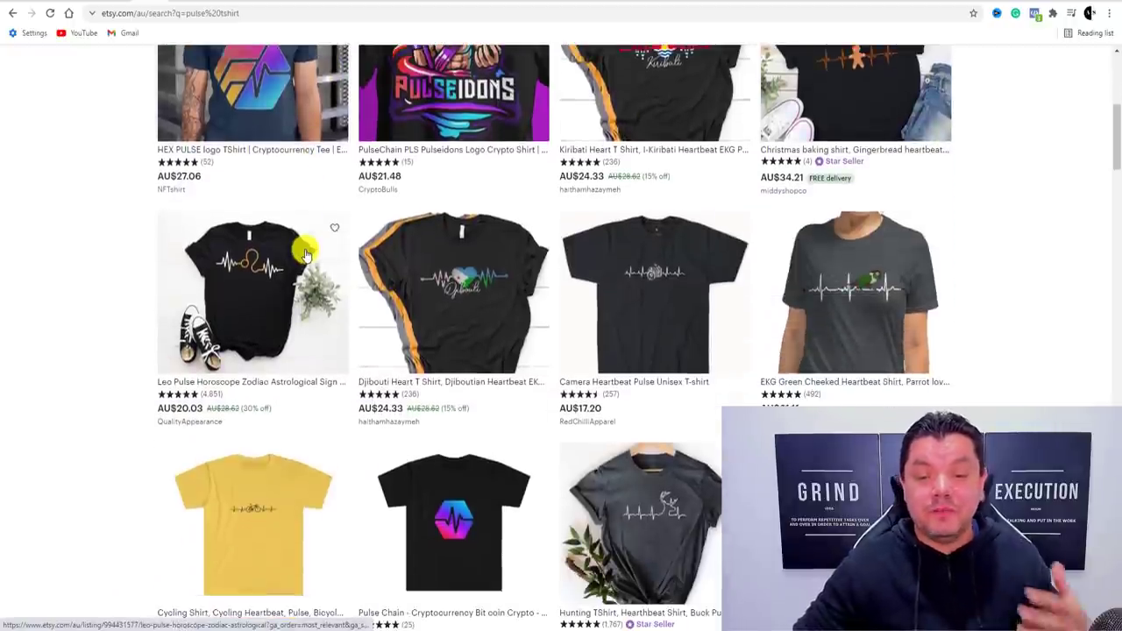
{"action": "scroll", "coordinate": [507, 327], "scroll_direction": "up", "scroll_amount": 5}
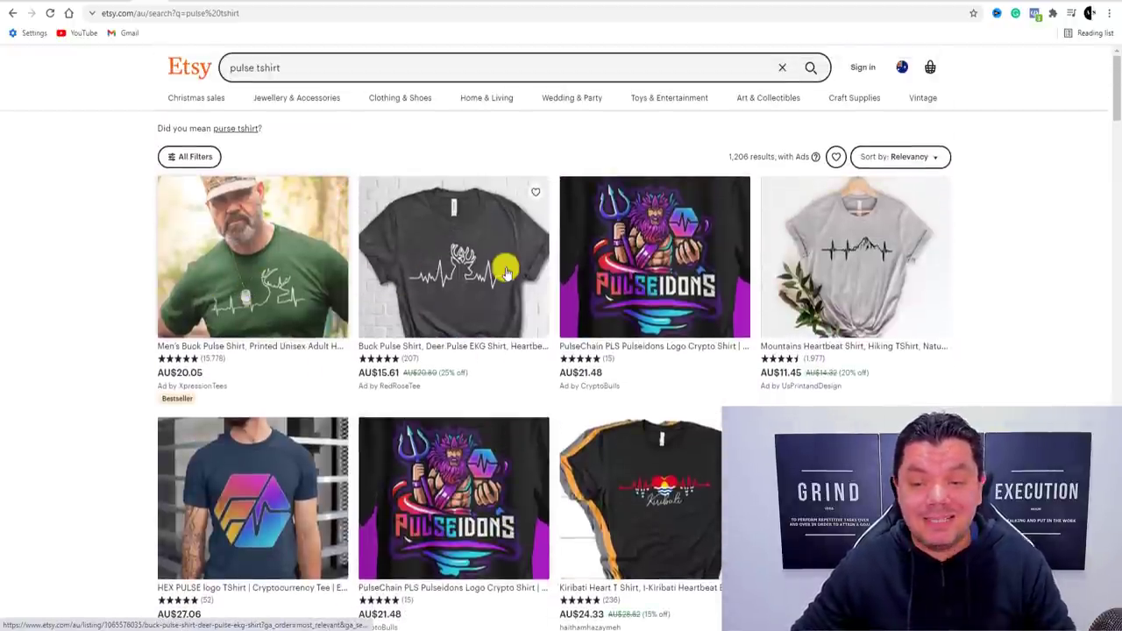
{"action": "scroll", "coordinate": [666, 285], "scroll_direction": "down", "scroll_amount": 1}
{"action": "scroll", "coordinate": [753, 193], "scroll_direction": "down", "scroll_amount": 2}
{"action": "scroll", "coordinate": [868, 193], "scroll_direction": "up", "scroll_amount": 1}
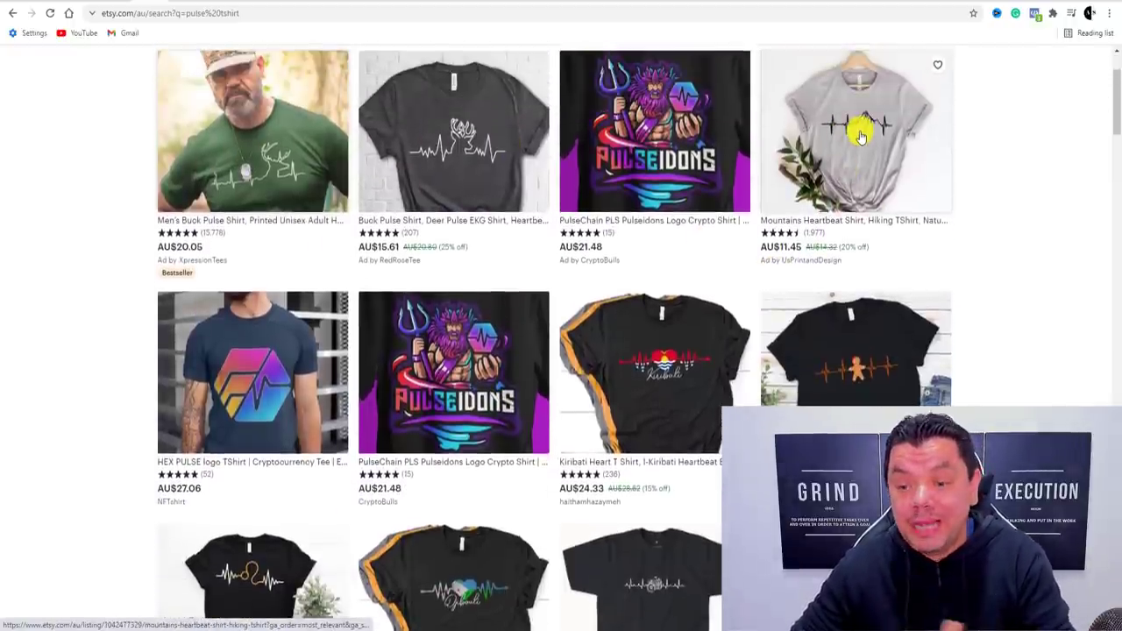
{"action": "scroll", "coordinate": [859, 220], "scroll_direction": "down", "scroll_amount": 2}
{"action": "scroll", "coordinate": [860, 229], "scroll_direction": "down", "scroll_amount": 1}
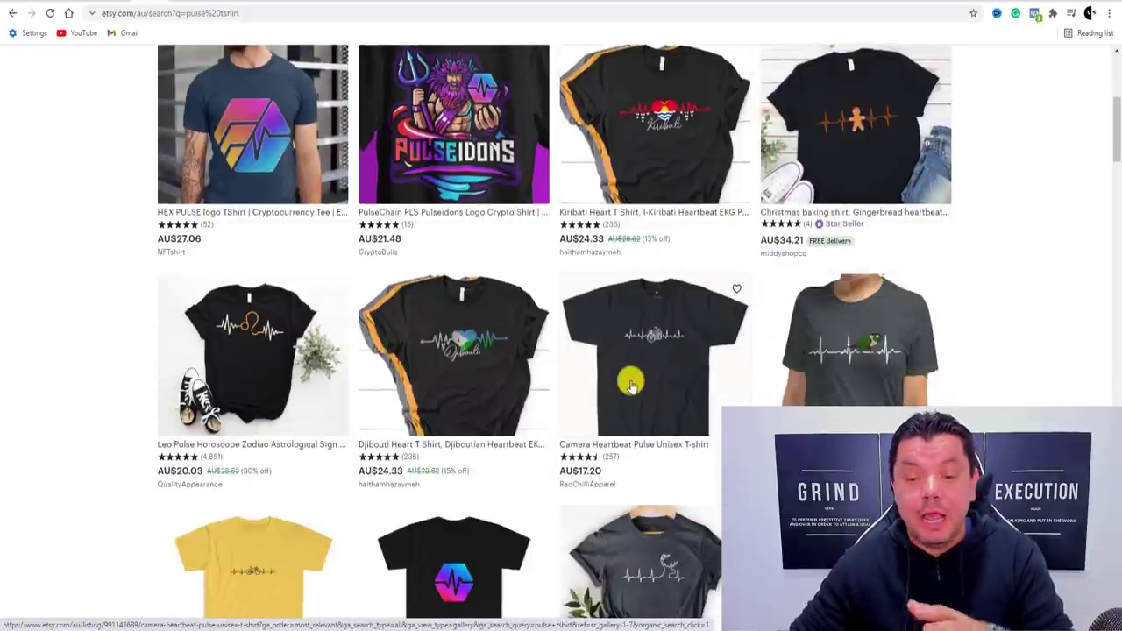
{"action": "scroll", "coordinate": [638, 349], "scroll_direction": "down", "scroll_amount": 1}
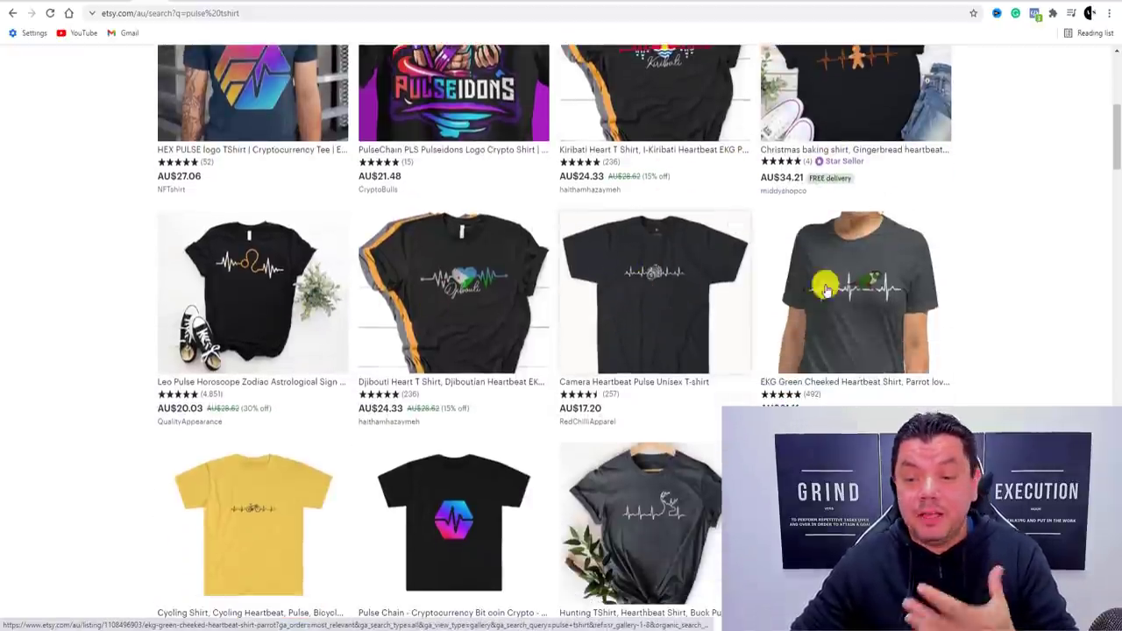
{"action": "scroll", "coordinate": [811, 311], "scroll_direction": "down", "scroll_amount": 2}
{"action": "scroll", "coordinate": [516, 310], "scroll_direction": "up", "scroll_amount": 4}
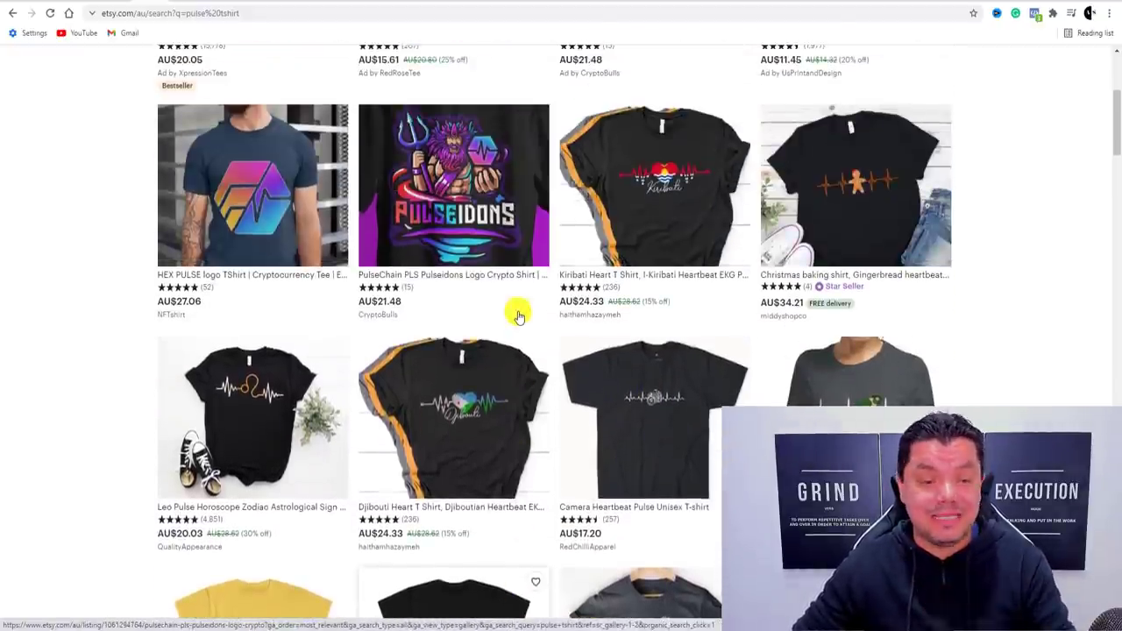
{"action": "scroll", "coordinate": [516, 310], "scroll_direction": "down", "scroll_amount": 3}
{"action": "scroll", "coordinate": [383, 330], "scroll_direction": "up", "scroll_amount": 6}
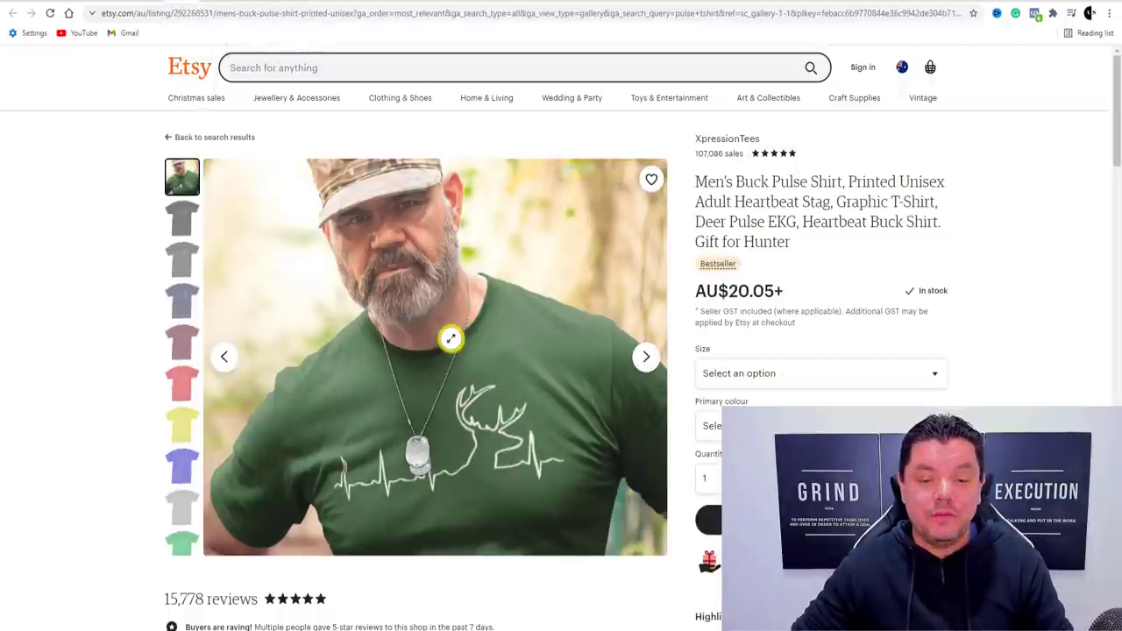
- View the Buck Pulse Shirt's black, grey, navy and green variants, and highlight its 107,086 sales
{"action": "left_click", "coordinate": [186, 217]}
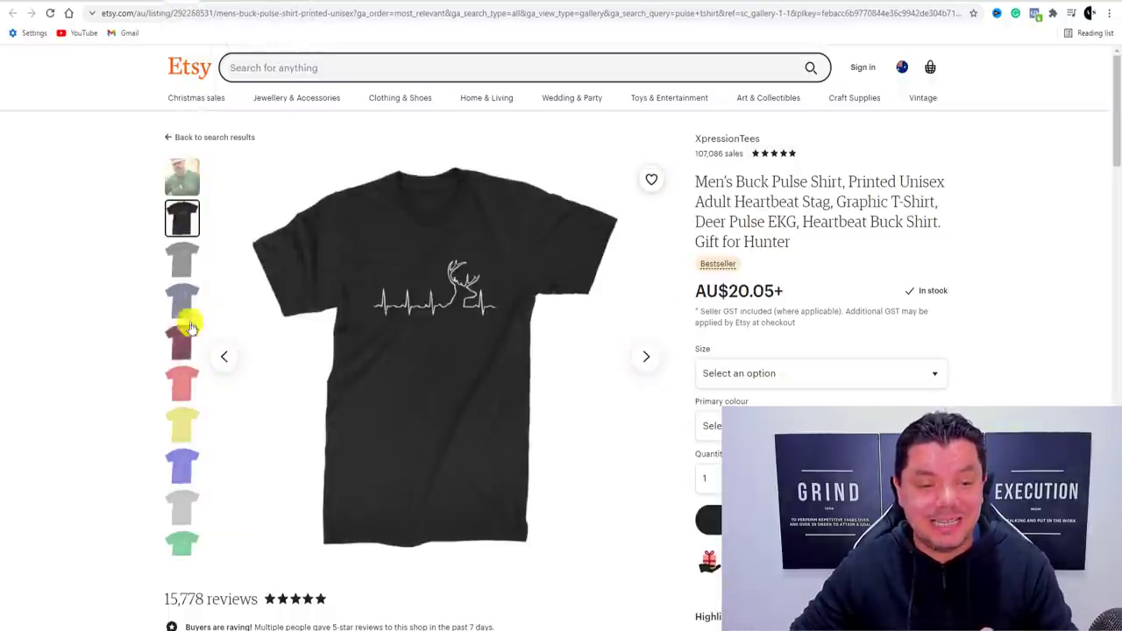
{"action": "left_click", "coordinate": [183, 260]}
{"action": "left_click", "coordinate": [181, 299]}
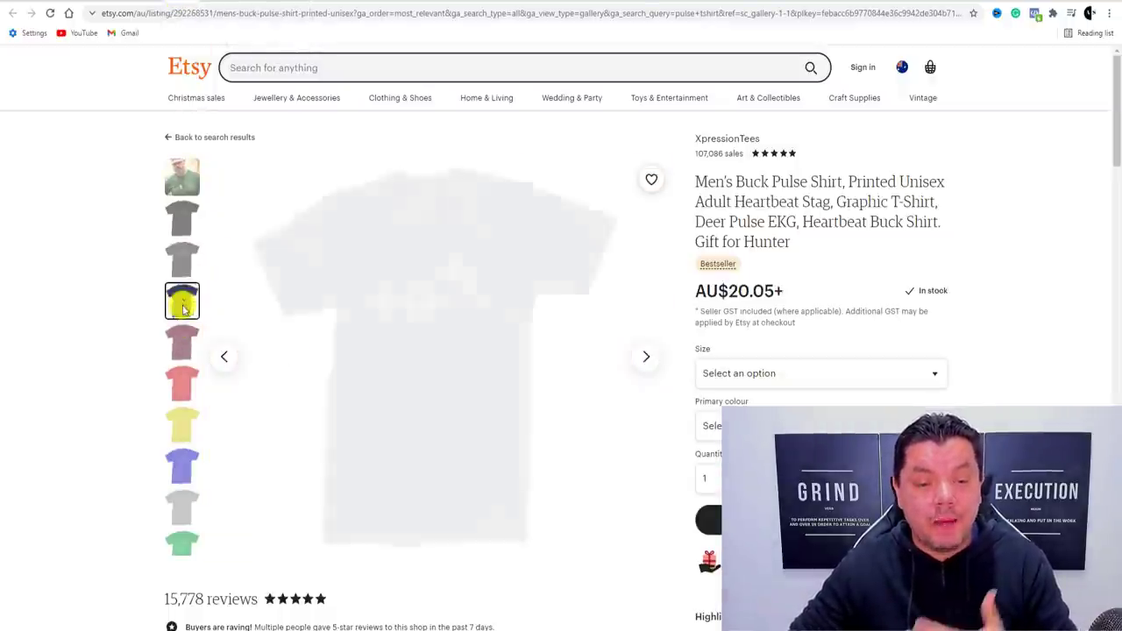
{"action": "left_click", "coordinate": [187, 175]}
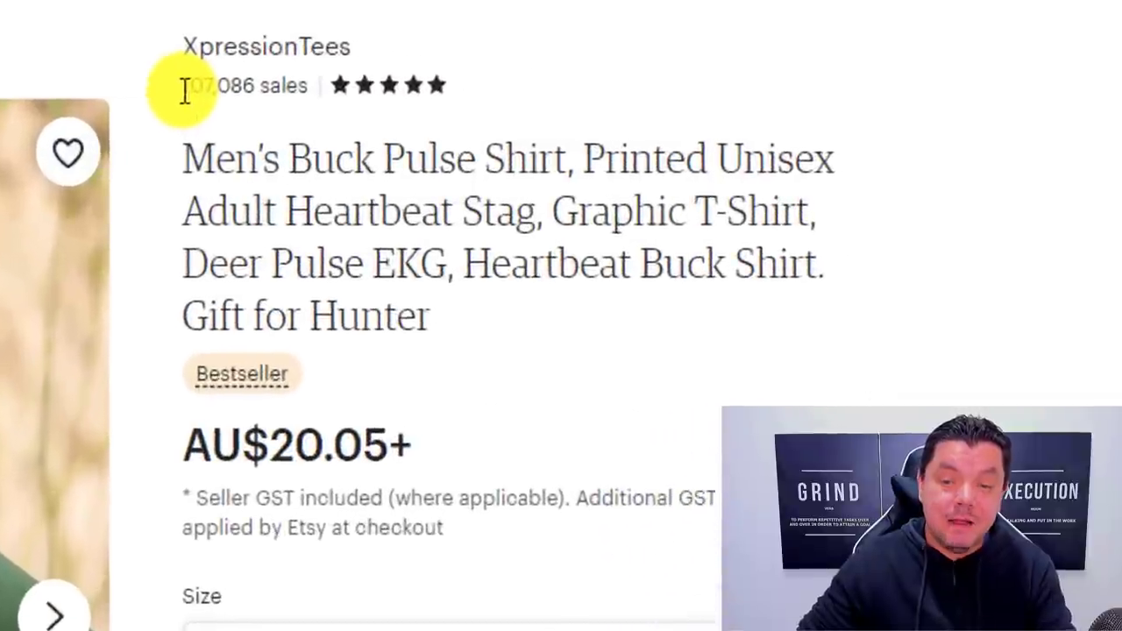
{"action": "left_click_drag", "start_coordinate": [183, 89], "coordinate": [303, 91]}
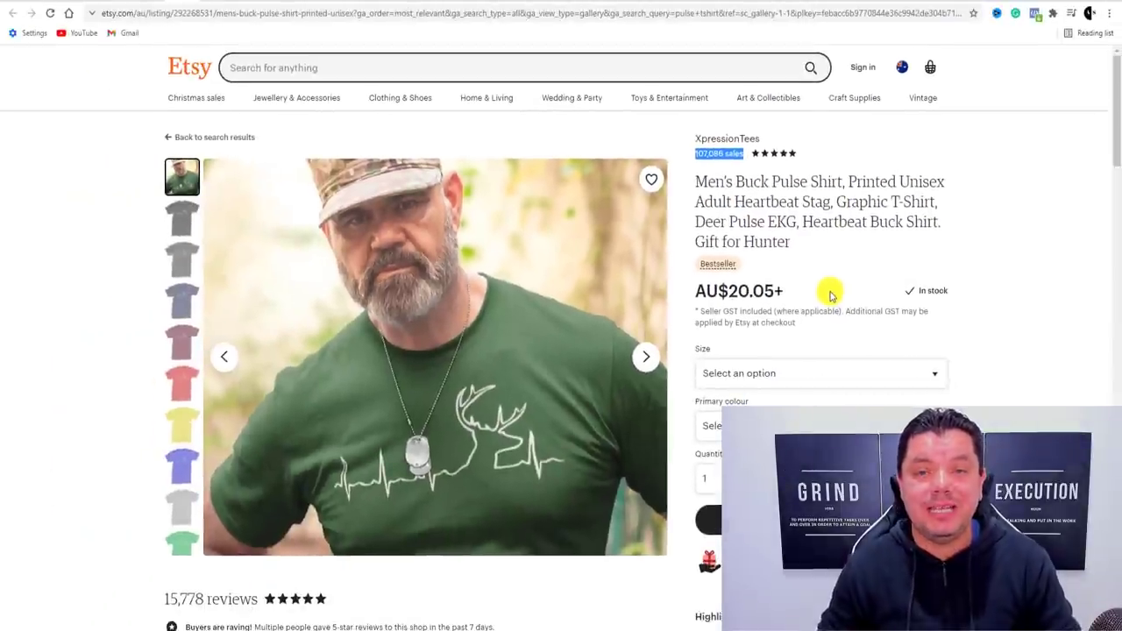
{"action": "left_click", "coordinate": [602, 607]}
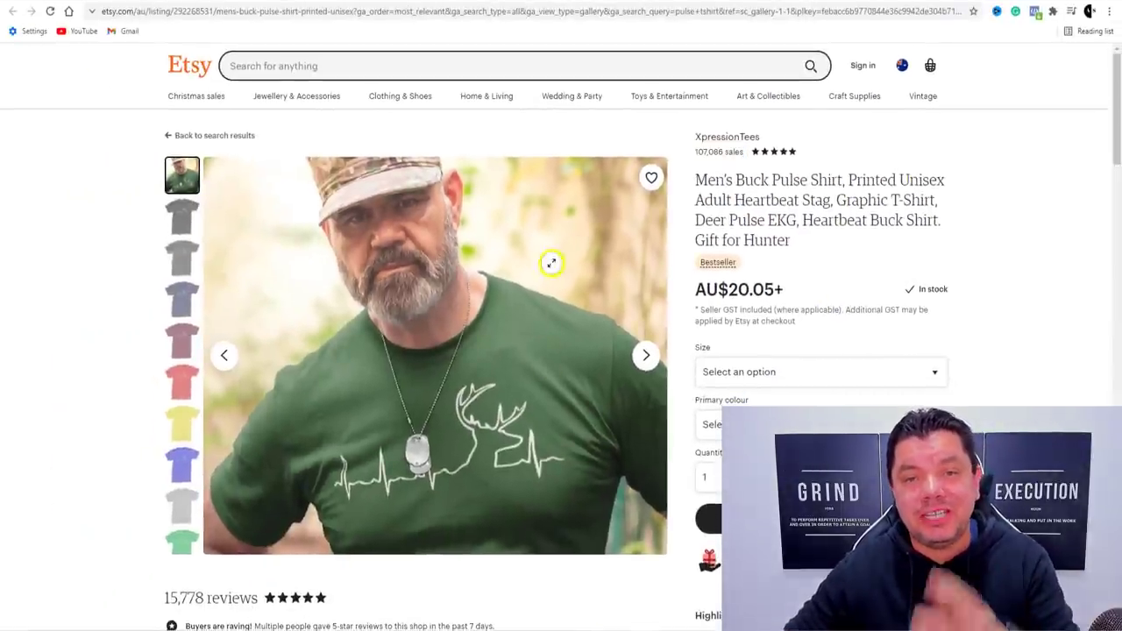
- In the calculator, take 15% of the 20.05 price to get 3.0075
{"action": "key", "text": "XF86Calculator"}
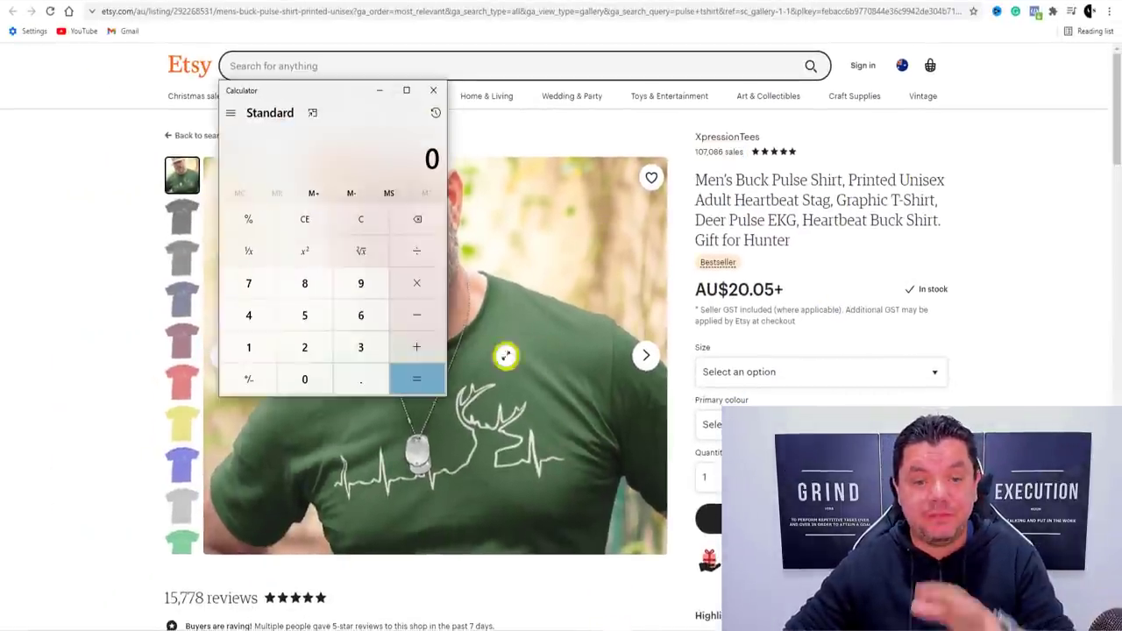
{"action": "left_click", "coordinate": [305, 347]}
{"action": "left_click", "coordinate": [311, 380]}
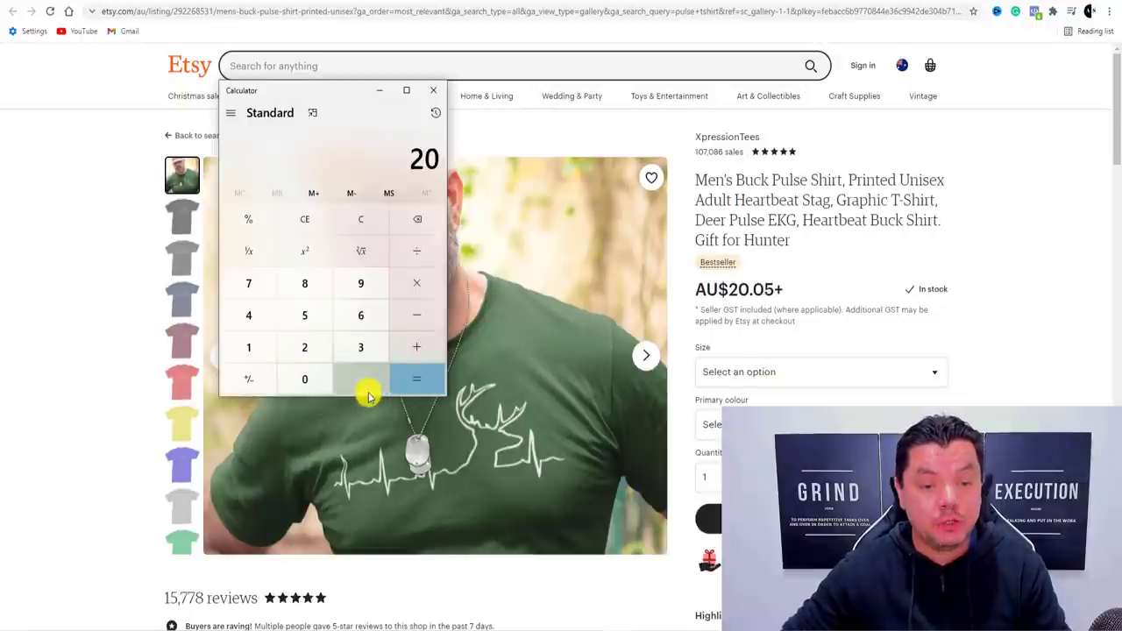
{"action": "left_click", "coordinate": [364, 386]}
{"action": "left_click", "coordinate": [304, 379]}
{"action": "left_click", "coordinate": [304, 316]}
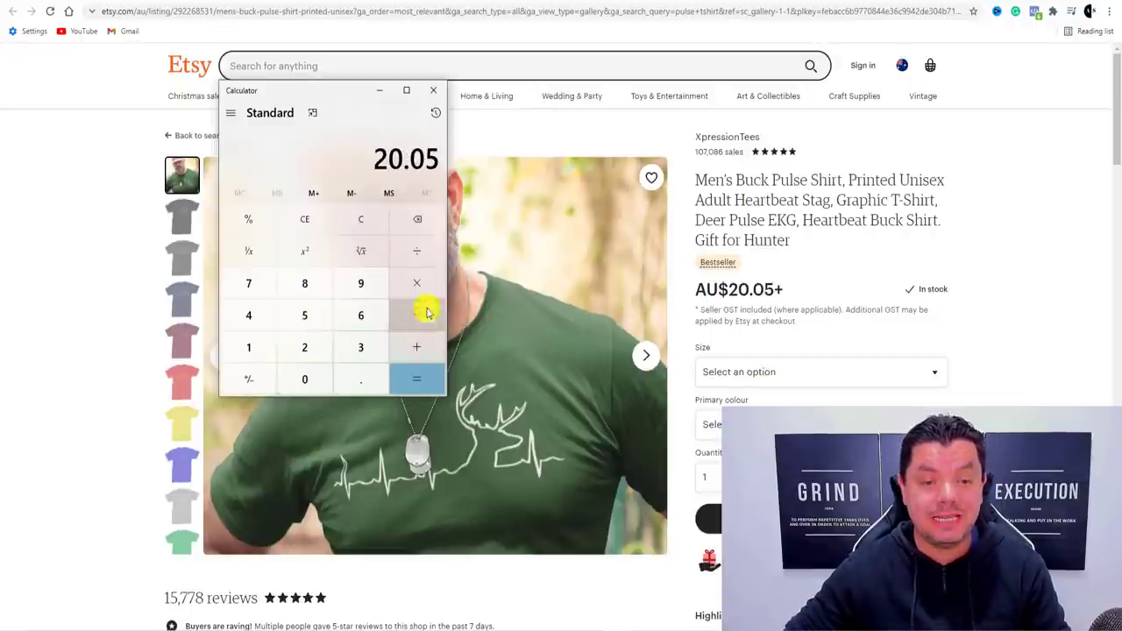
{"action": "left_click", "coordinate": [416, 316]}
{"action": "left_click", "coordinate": [250, 347]}
{"action": "left_click", "coordinate": [298, 319]}
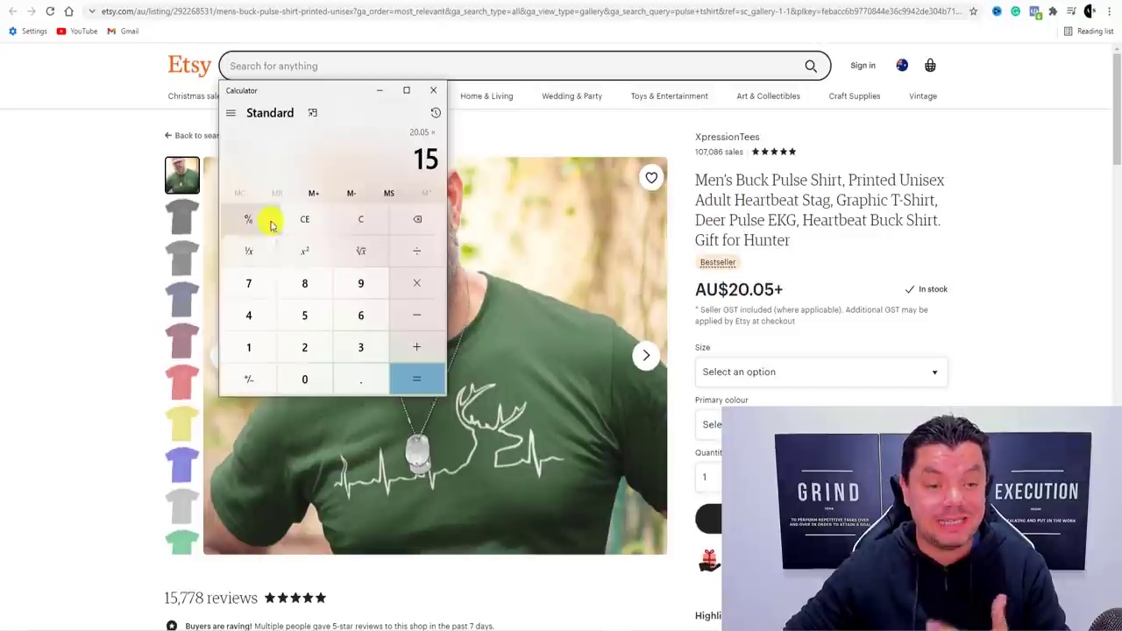
{"action": "left_click", "coordinate": [251, 220]}
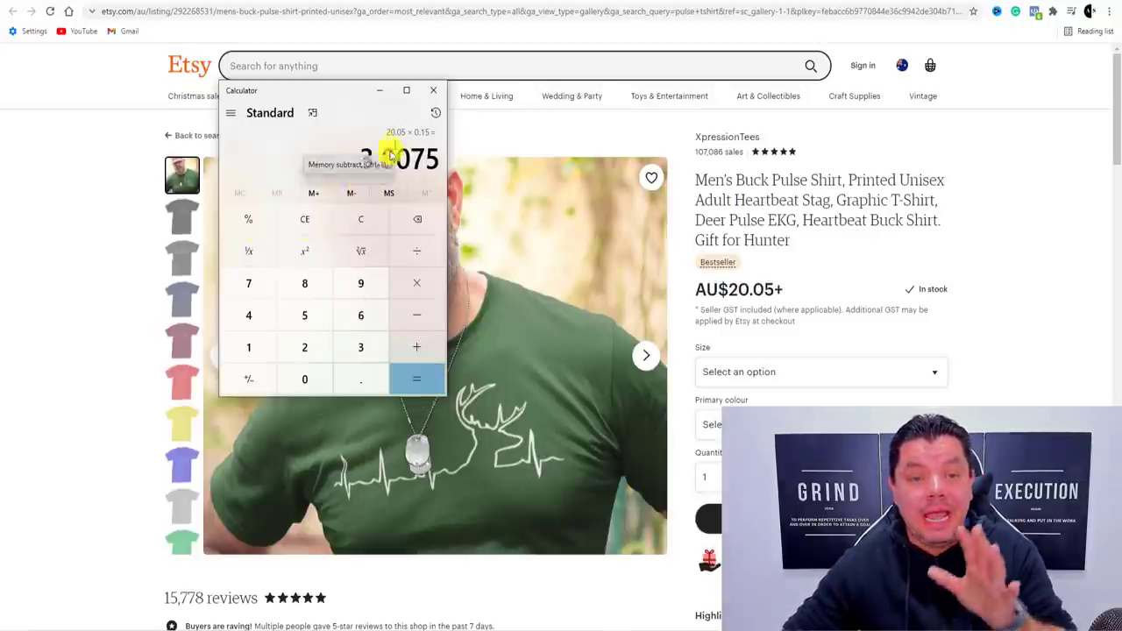
- Multiply 3.0075 by the 107,086 sales count
{"action": "left_click", "coordinate": [416, 283]}
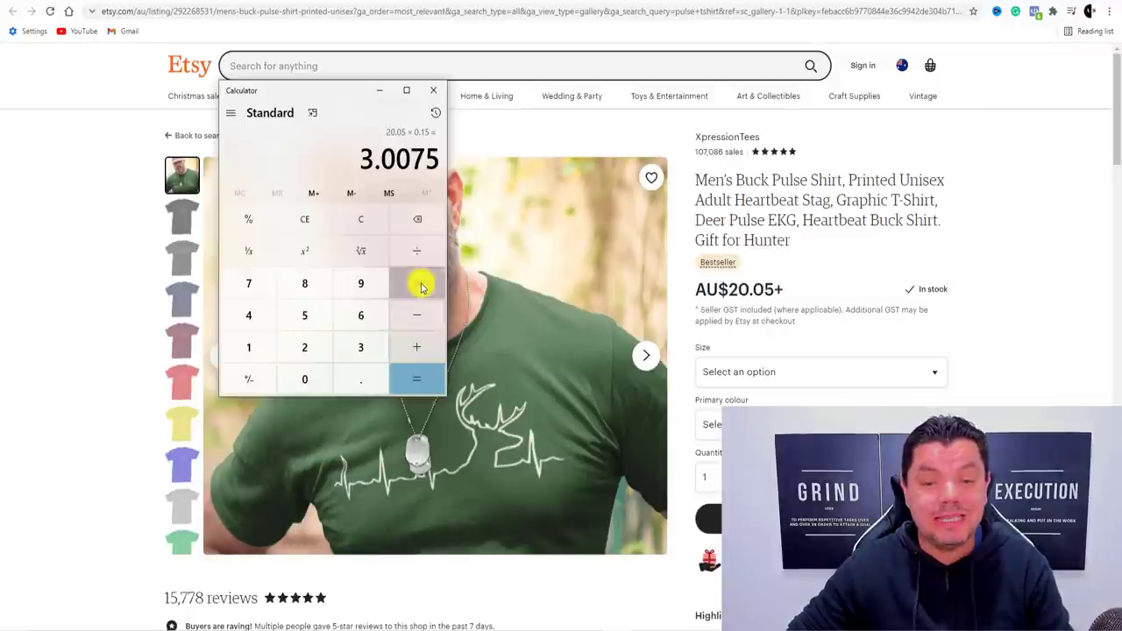
{"action": "left_click", "coordinate": [248, 347]}
{"action": "left_click", "coordinate": [304, 378]}
{"action": "left_click", "coordinate": [248, 283]}
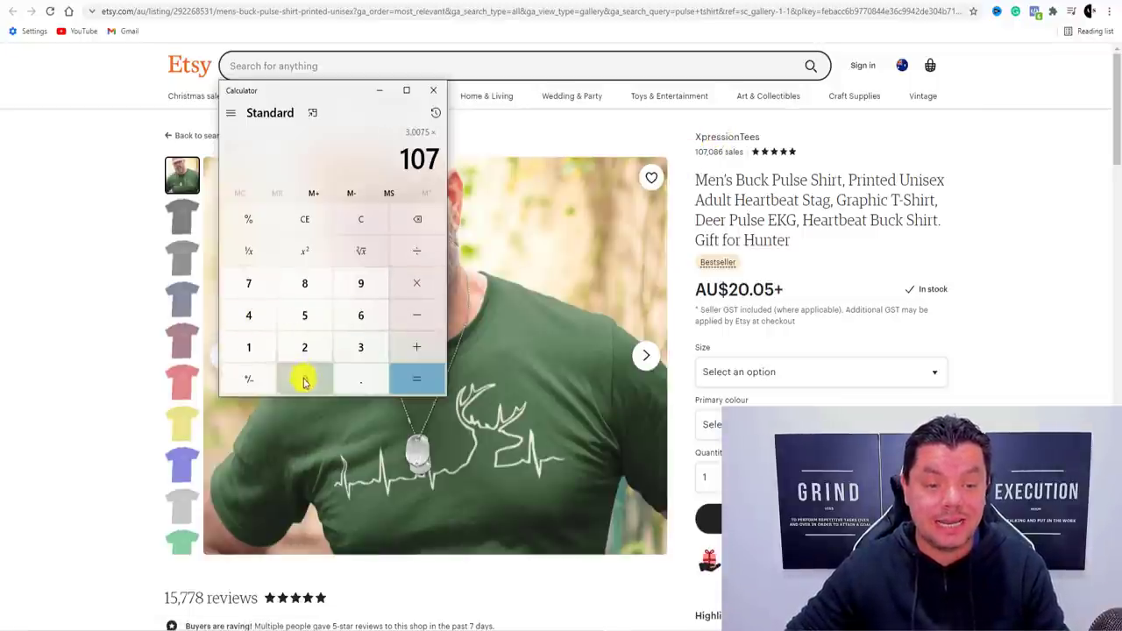
{"action": "left_click", "coordinate": [304, 379]}
{"action": "left_click", "coordinate": [304, 283]}
{"action": "left_click", "coordinate": [360, 315]}
{"action": "left_click", "coordinate": [416, 379]}
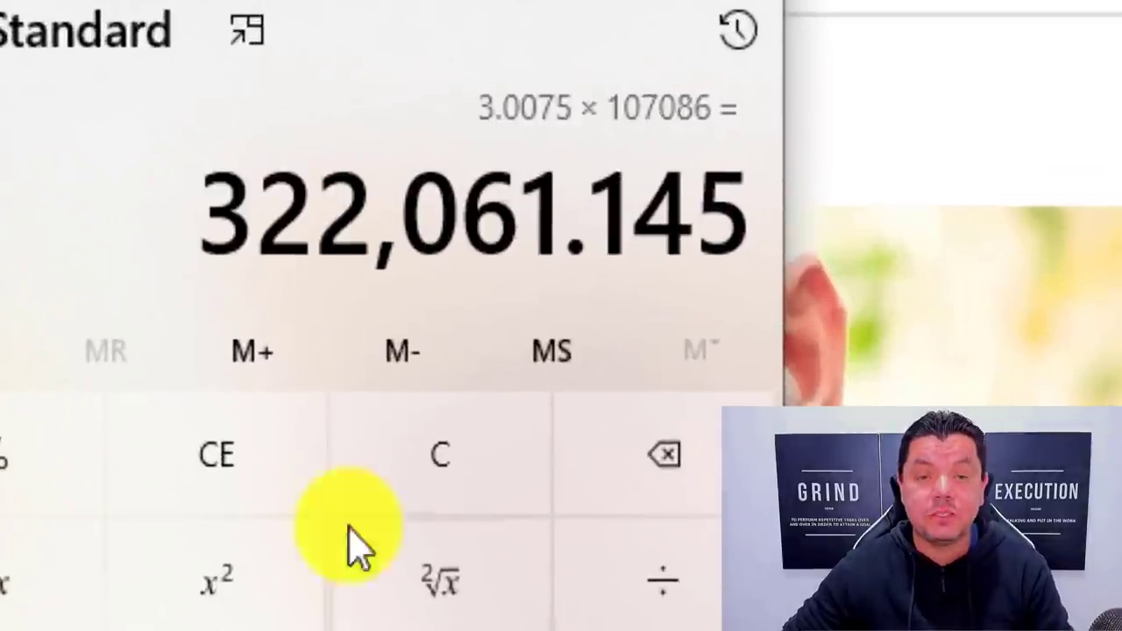
- Highlight the 322,061.145 result, then close the calculator
{"action": "left_click_drag", "start_coordinate": [207, 220], "coordinate": [745, 223]}
{"action": "left_click", "coordinate": [486, 226]}
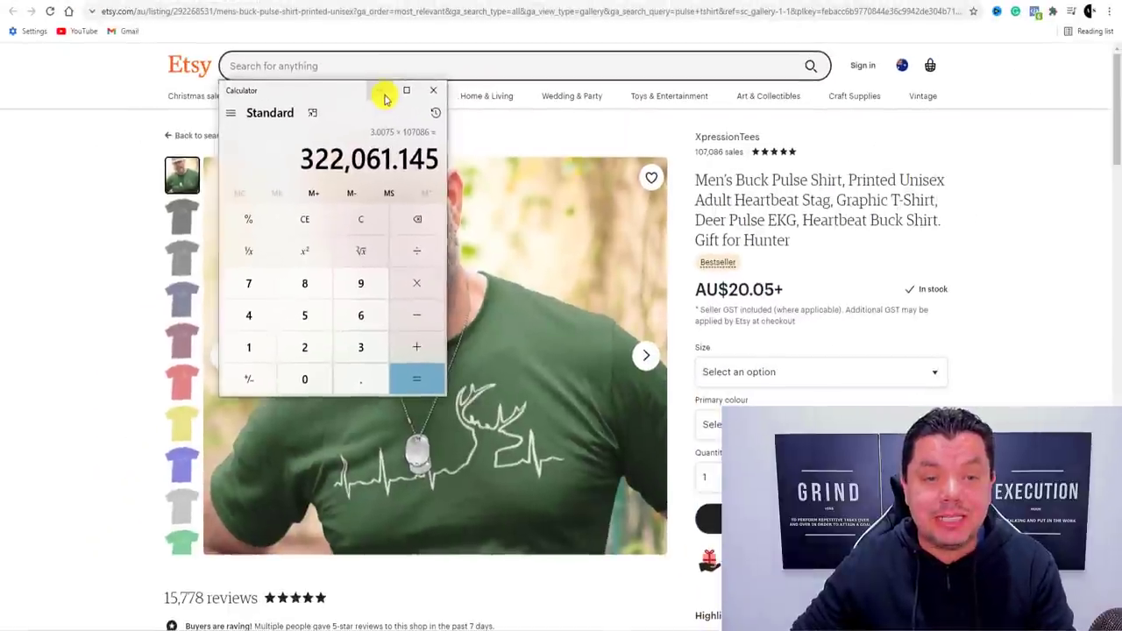
{"action": "left_click", "coordinate": [433, 91]}
{"action": "scroll", "coordinate": [457, 403], "scroll_direction": "down", "scroll_amount": 2}
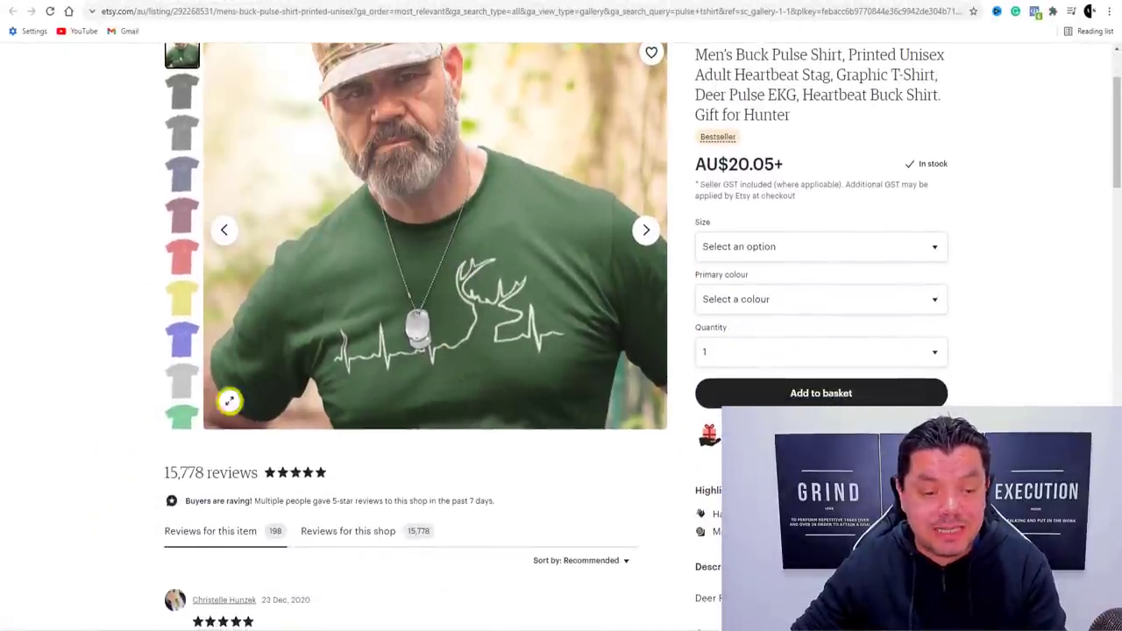
- Show the green shirt photo, then go back and browse the 'heart beat tshirt' results
{"action": "left_click", "coordinate": [186, 414]}
{"action": "scroll", "coordinate": [406, 303], "scroll_direction": "up", "scroll_amount": 2}
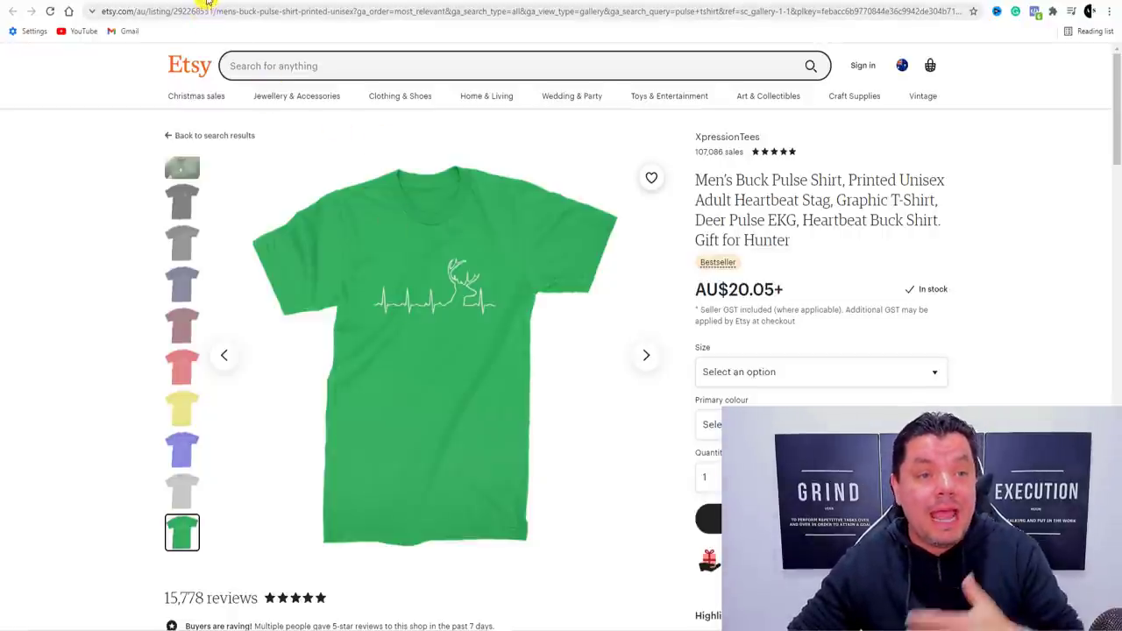
{"action": "key", "text": "alt+Left"}
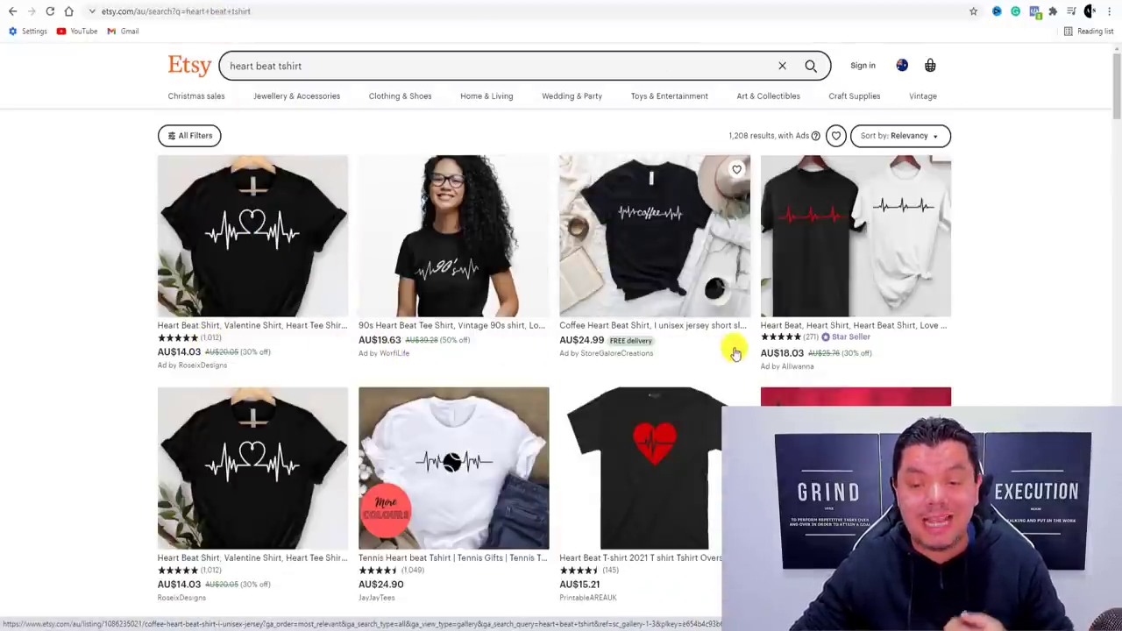
{"action": "scroll", "coordinate": [613, 333], "scroll_direction": "down", "scroll_amount": 3}
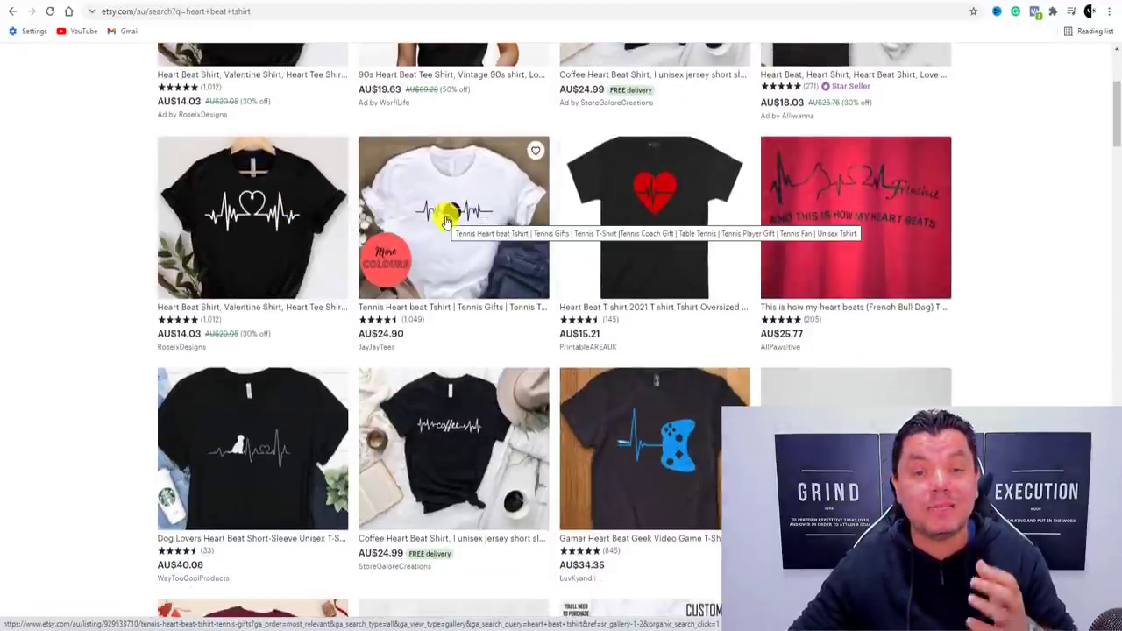
{"action": "scroll", "coordinate": [447, 220], "scroll_direction": "down", "scroll_amount": 2}
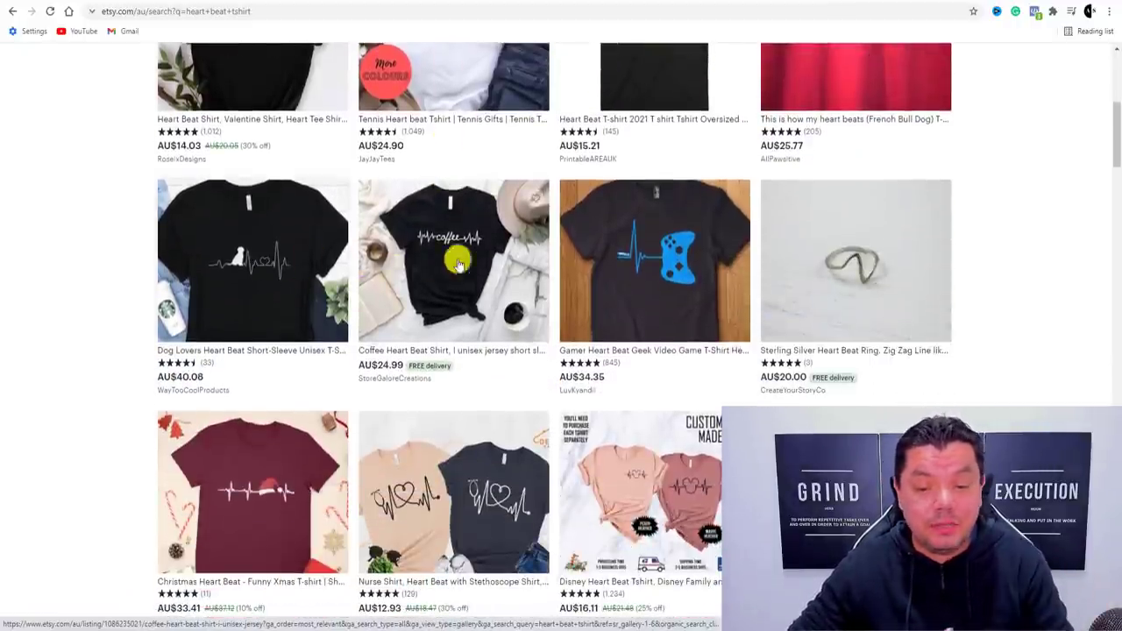
{"action": "scroll", "coordinate": [482, 259], "scroll_direction": "down", "scroll_amount": 2}
{"action": "scroll", "coordinate": [605, 306], "scroll_direction": "down", "scroll_amount": 3}
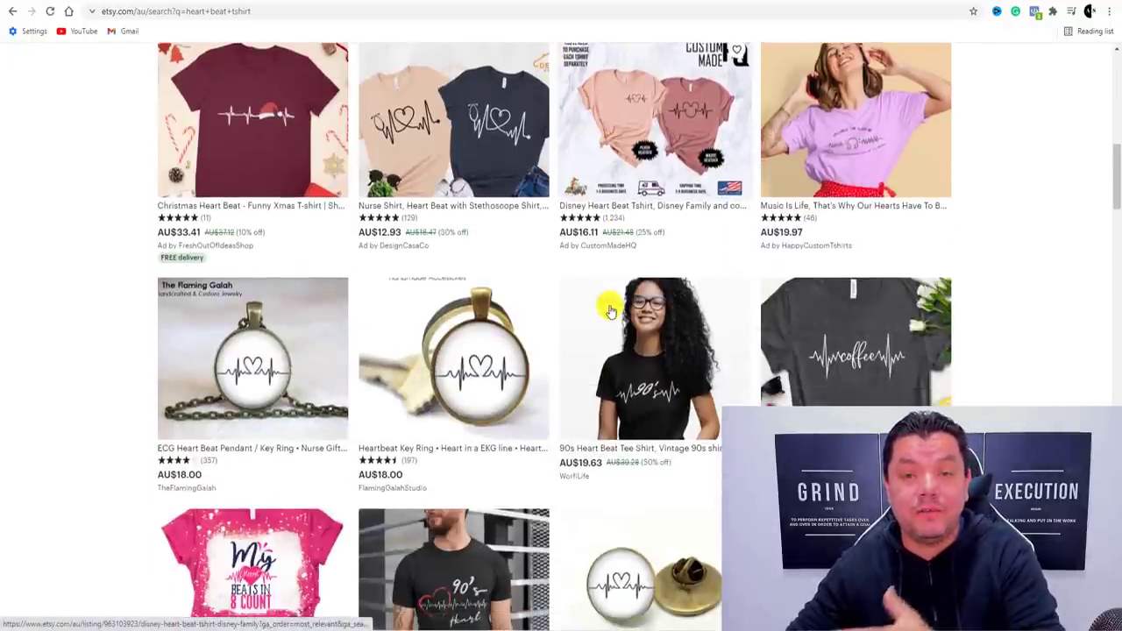
{"action": "scroll", "coordinate": [585, 282], "scroll_direction": "up", "scroll_amount": 10}
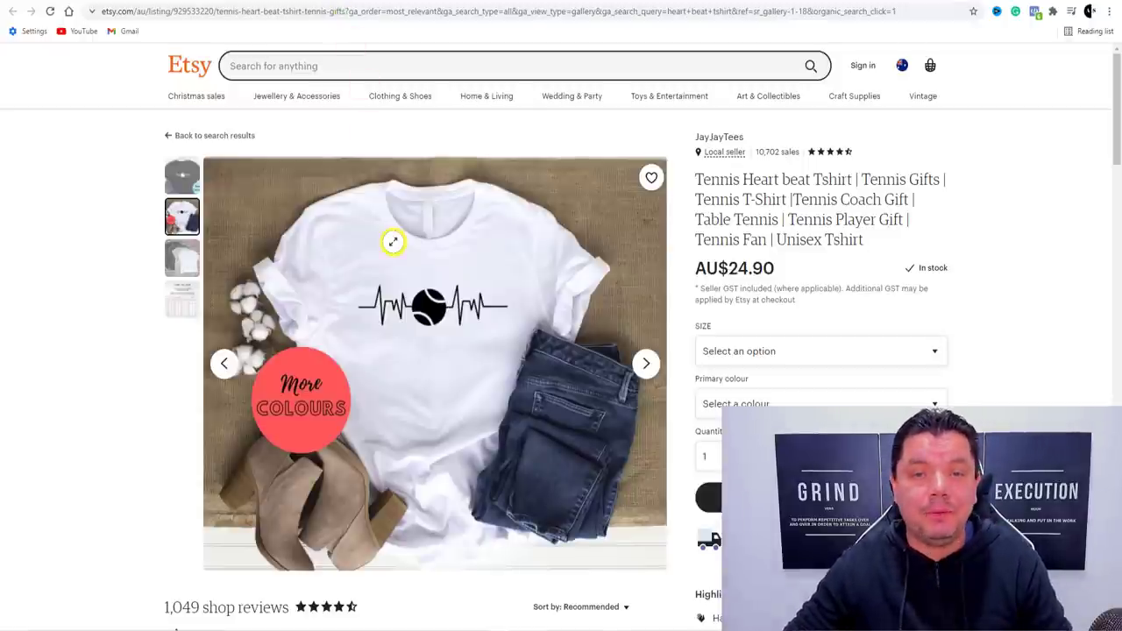
- Open the JayJayTees Tennis Heart beat Tshirt listing with the pulse-line tennis ball design
{"action": "mouse_move", "coordinate": [414, 103]}
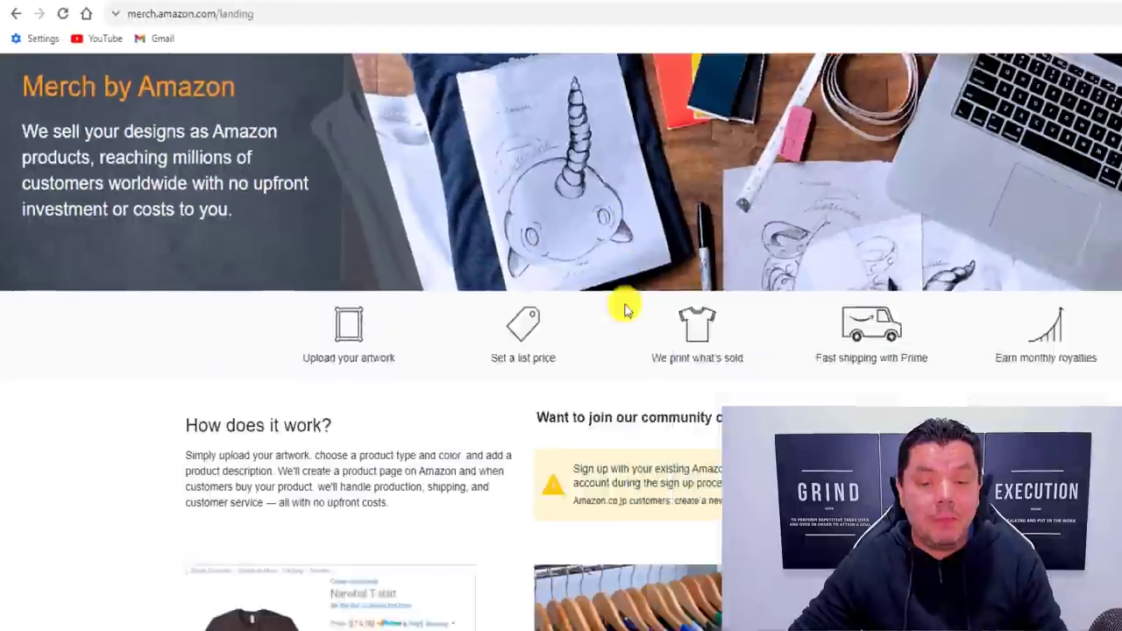
- Scroll through Merch by Amazon's 'How does it work' section, from uploading artwork to monthly royalties
{"action": "scroll", "coordinate": [502, 245], "scroll_direction": "down", "scroll_amount": 4}
{"action": "scroll", "coordinate": [503, 250], "scroll_direction": "down", "scroll_amount": 3}
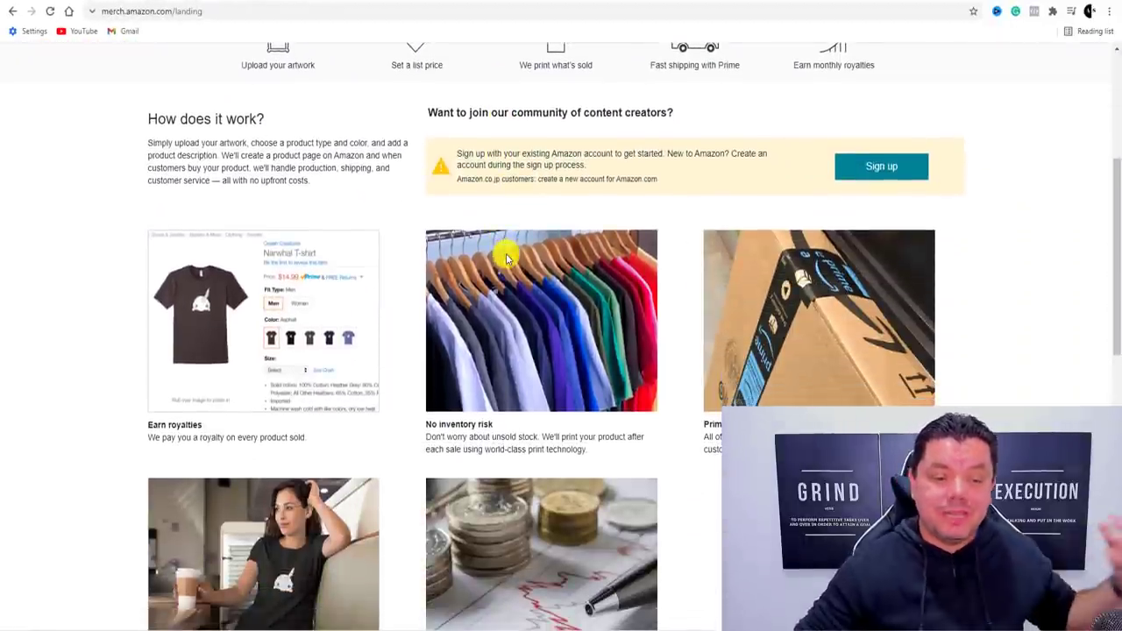
{"action": "scroll", "coordinate": [506, 261], "scroll_direction": "up", "scroll_amount": 3}
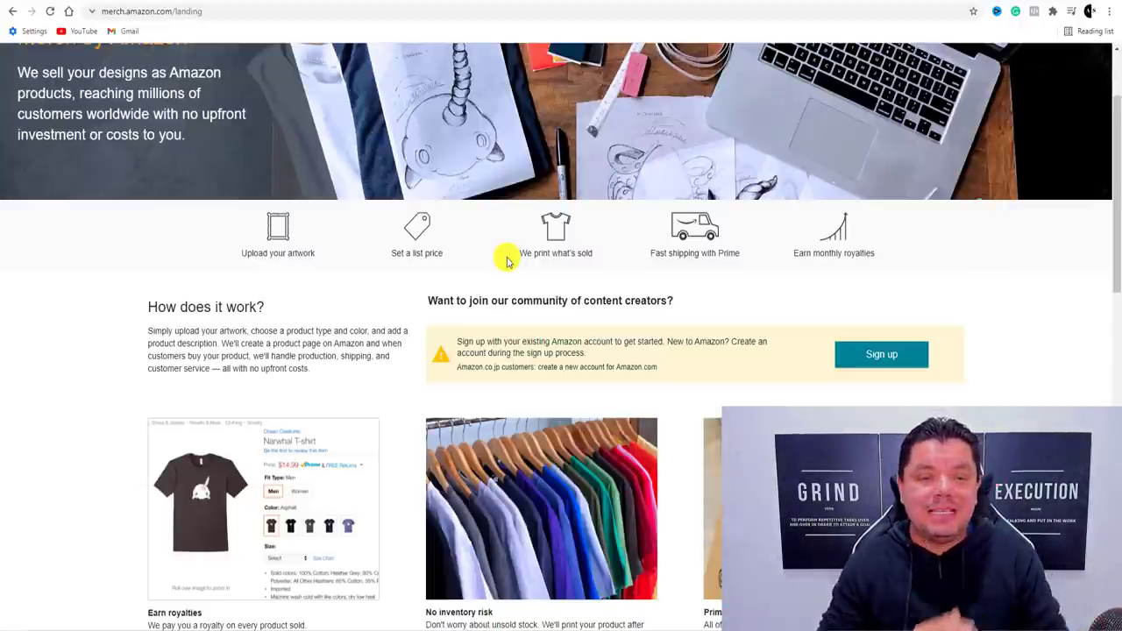
{"action": "scroll", "coordinate": [506, 260], "scroll_direction": "up", "scroll_amount": 2}
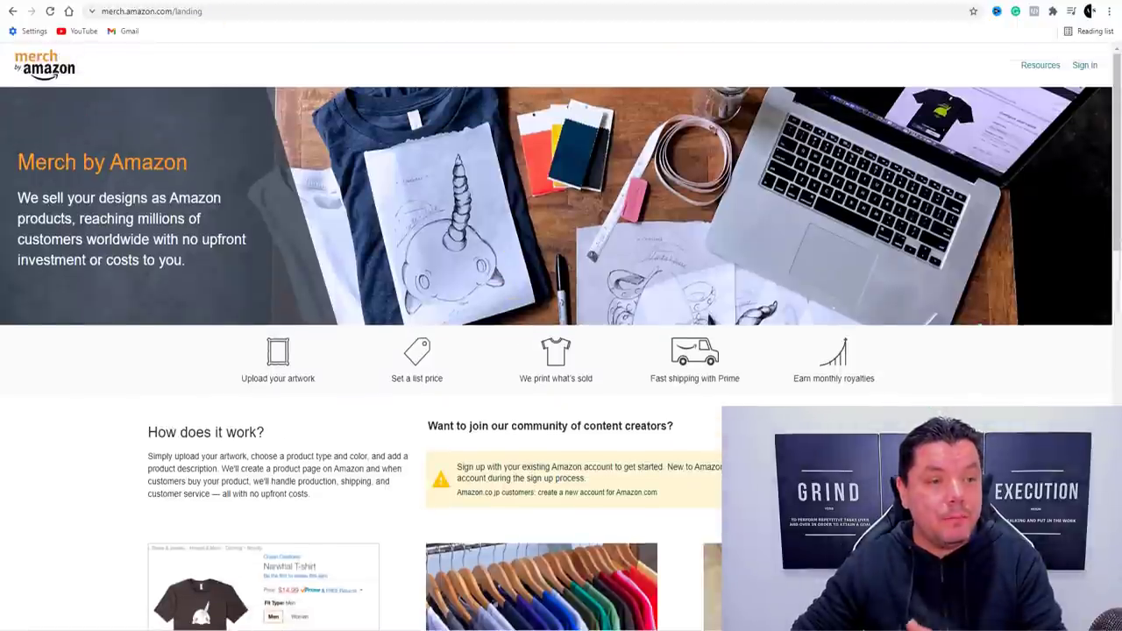
{"action": "scroll", "coordinate": [493, 279], "scroll_direction": "down", "scroll_amount": 1}
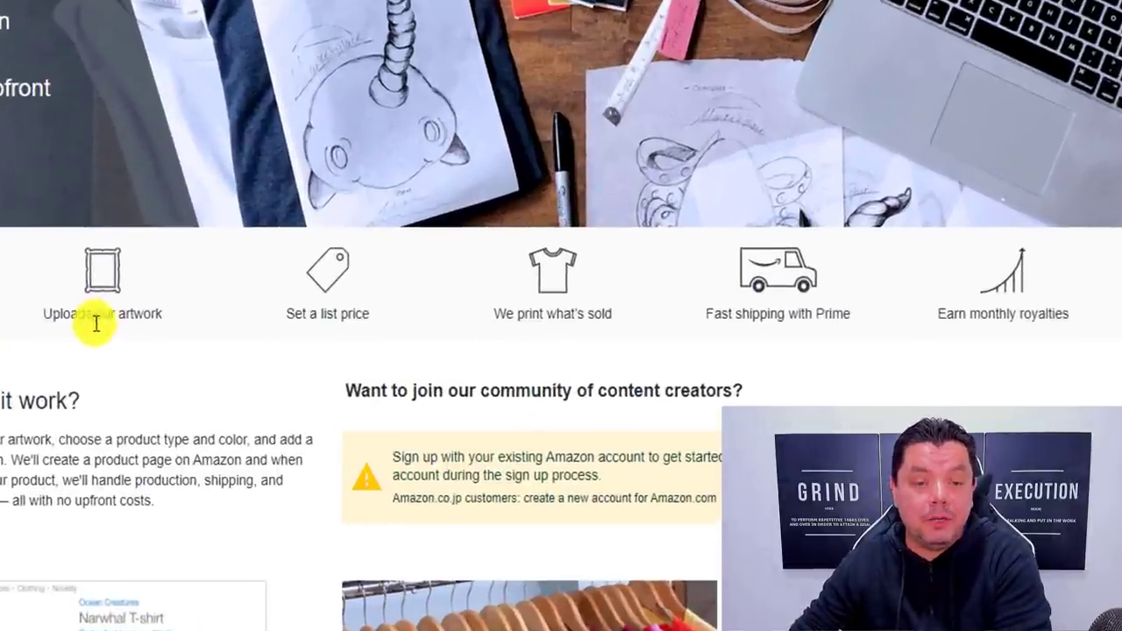
{"action": "left_click_drag", "start_coordinate": [290, 315], "coordinate": [393, 320]}
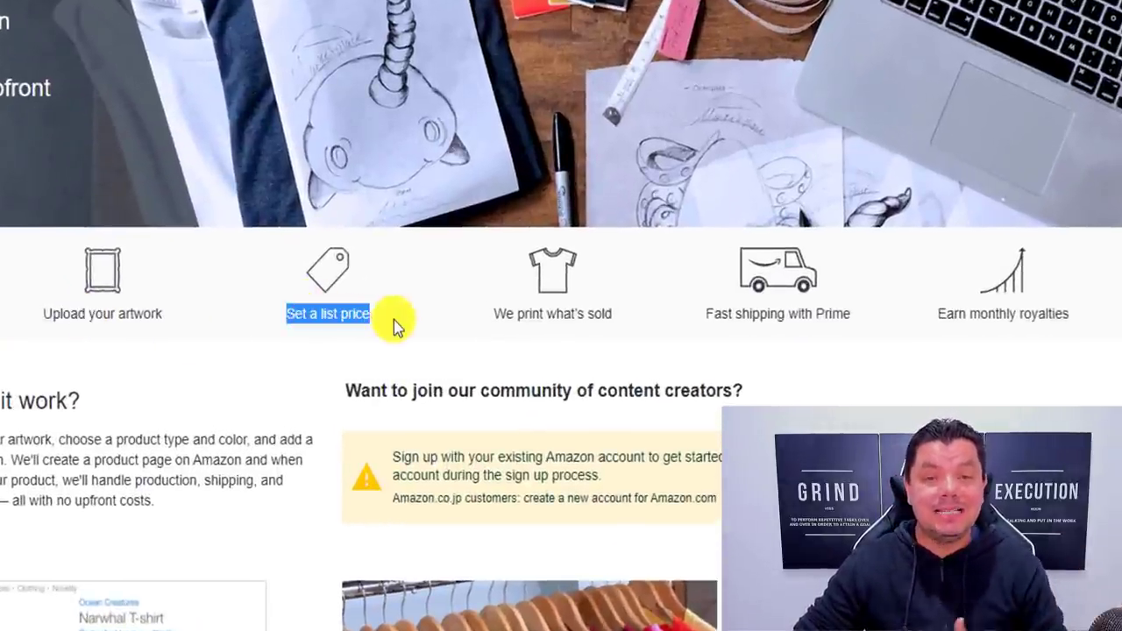
{"action": "left_click", "coordinate": [394, 320]}
{"action": "left_click_drag", "start_coordinate": [492, 320], "coordinate": [638, 315]}
{"action": "left_click", "coordinate": [637, 318]}
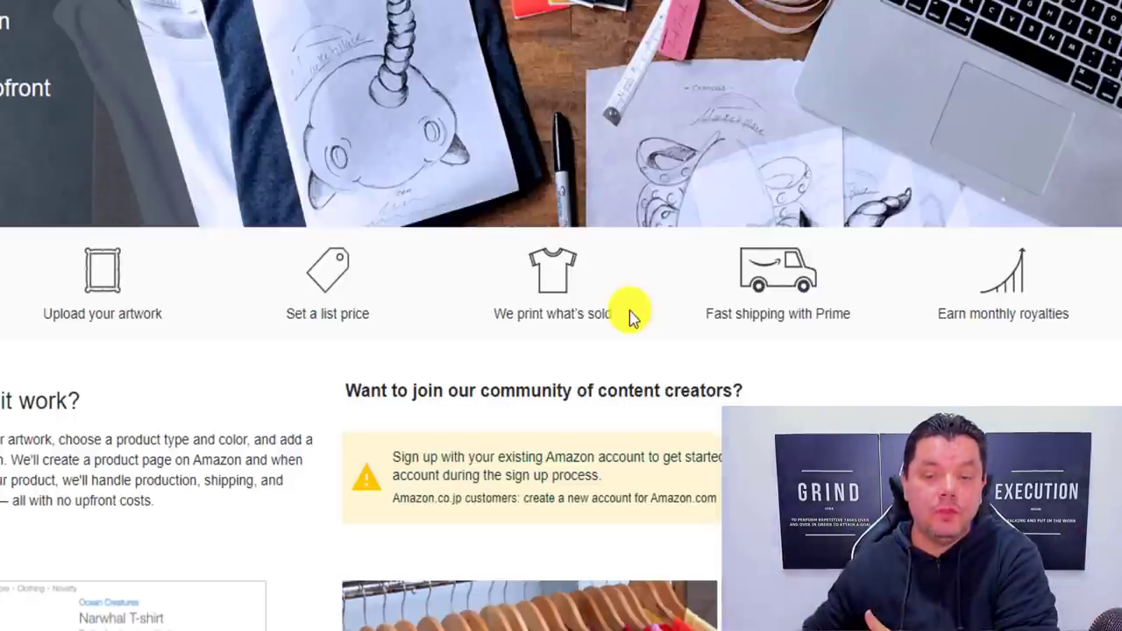
{"action": "left_click_drag", "start_coordinate": [704, 323], "coordinate": [1096, 327]}
{"action": "left_click", "coordinate": [954, 306]}
{"action": "left_click", "coordinate": [884, 342]}
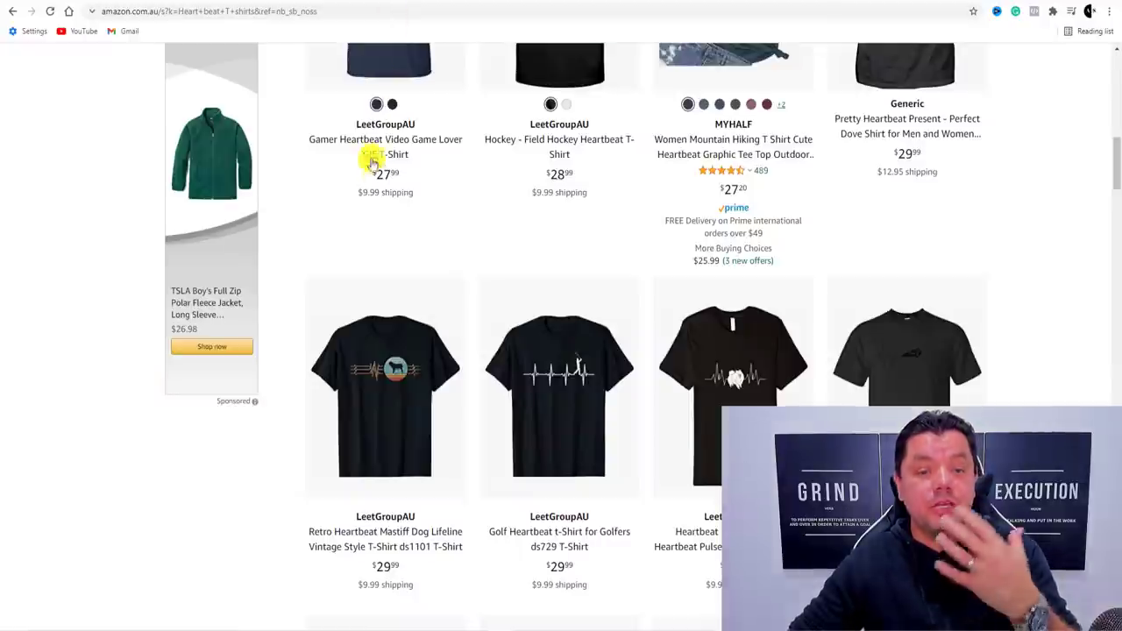
- Scroll the Amazon 'Heart beat T shirts' results down to the $28.99 LeetGroupAU Tennis Heartbeat T-Shirt
{"action": "scroll", "coordinate": [386, 167], "scroll_direction": "up", "scroll_amount": 15}
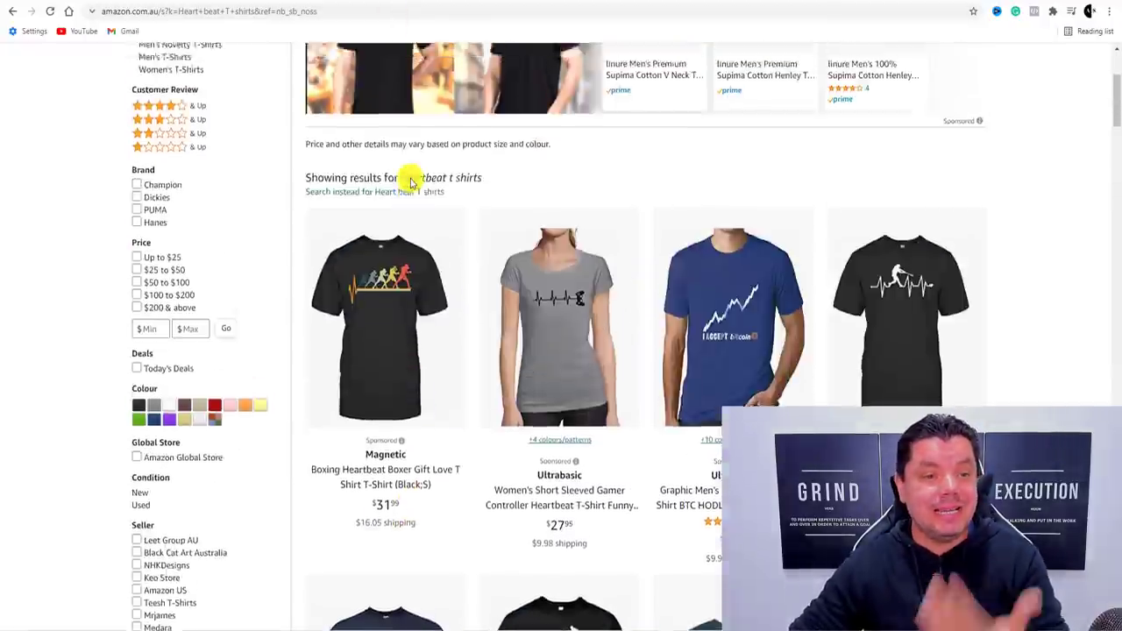
{"action": "scroll", "coordinate": [412, 309], "scroll_direction": "down", "scroll_amount": 2}
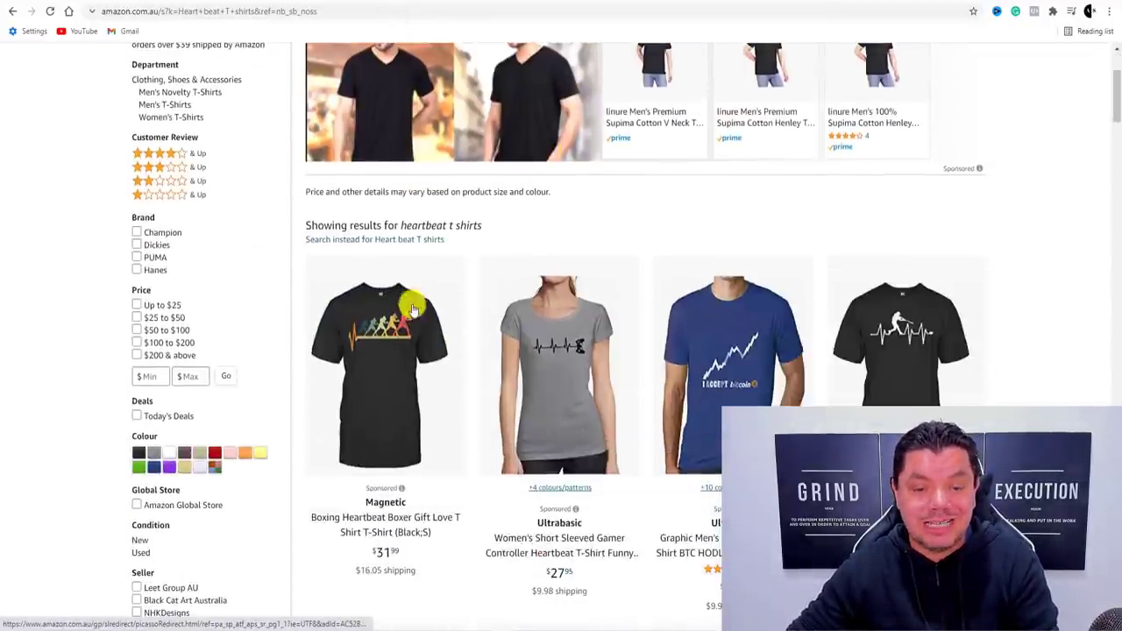
{"action": "scroll", "coordinate": [789, 362], "scroll_direction": "down", "scroll_amount": 1}
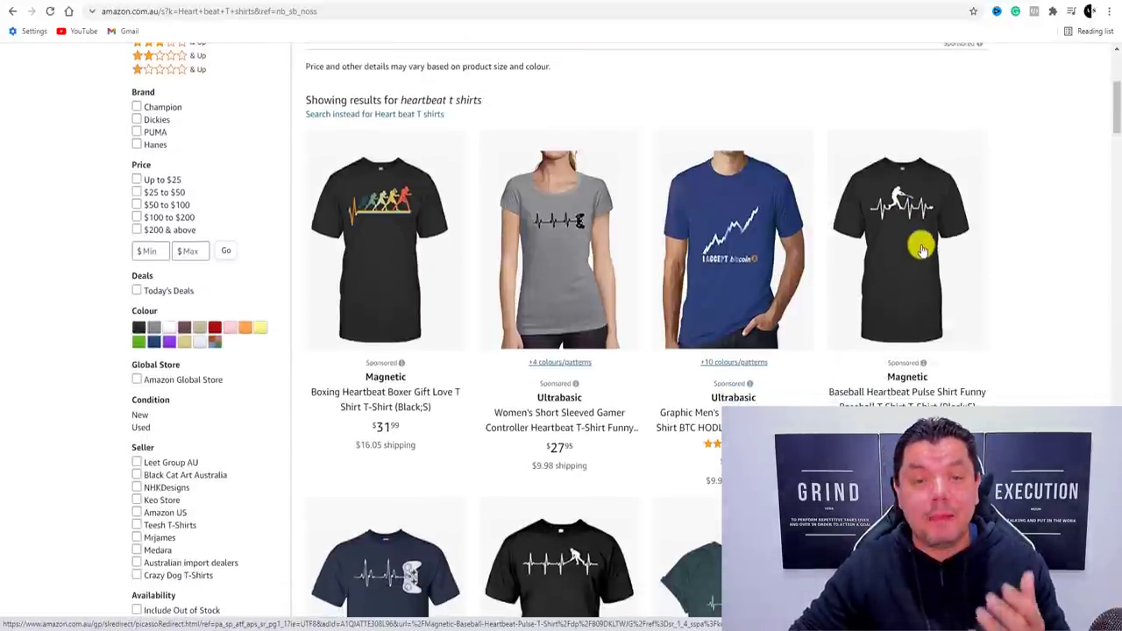
{"action": "scroll", "coordinate": [922, 250], "scroll_direction": "up", "scroll_amount": 3}
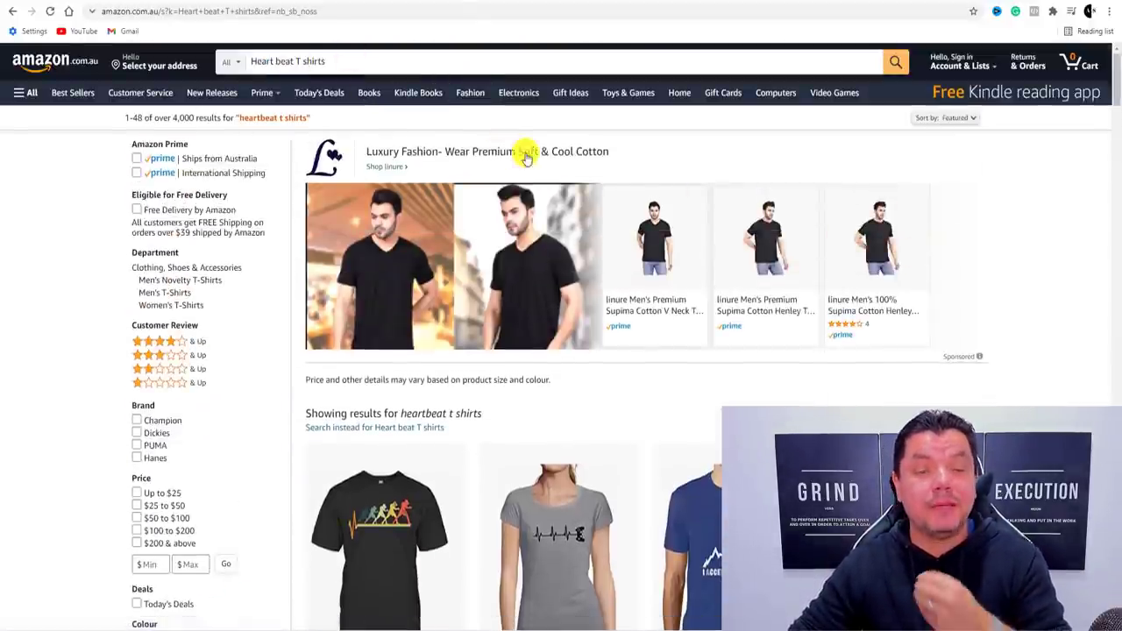
{"action": "scroll", "coordinate": [526, 158], "scroll_direction": "down", "scroll_amount": 3}
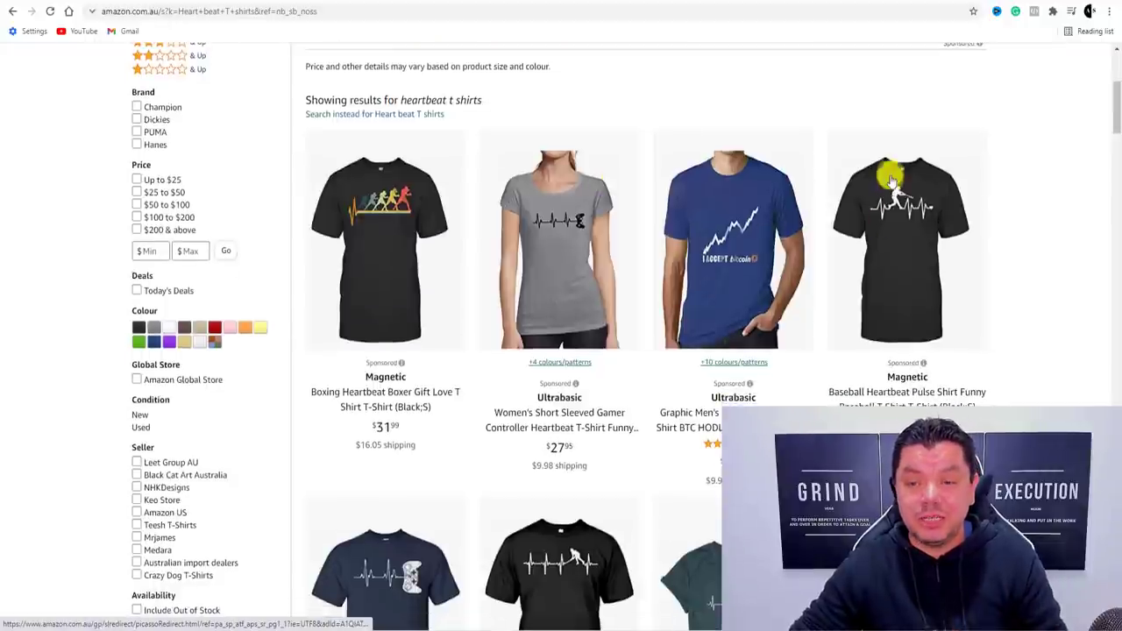
{"action": "scroll", "coordinate": [887, 214], "scroll_direction": "down", "scroll_amount": 10}
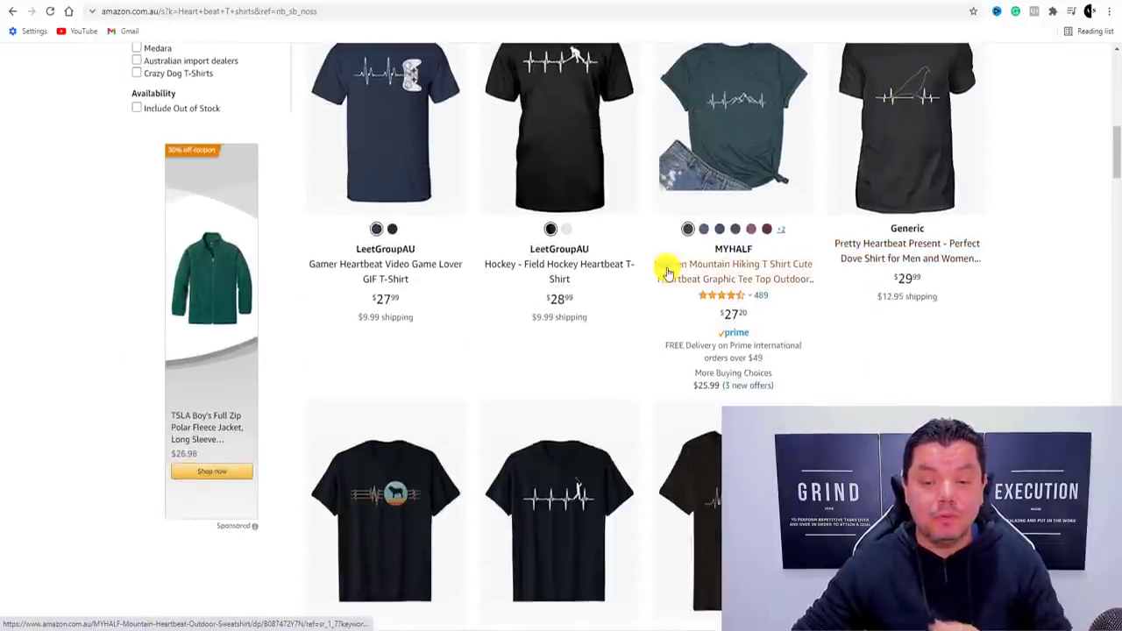
{"action": "scroll", "coordinate": [712, 298], "scroll_direction": "down", "scroll_amount": 1}
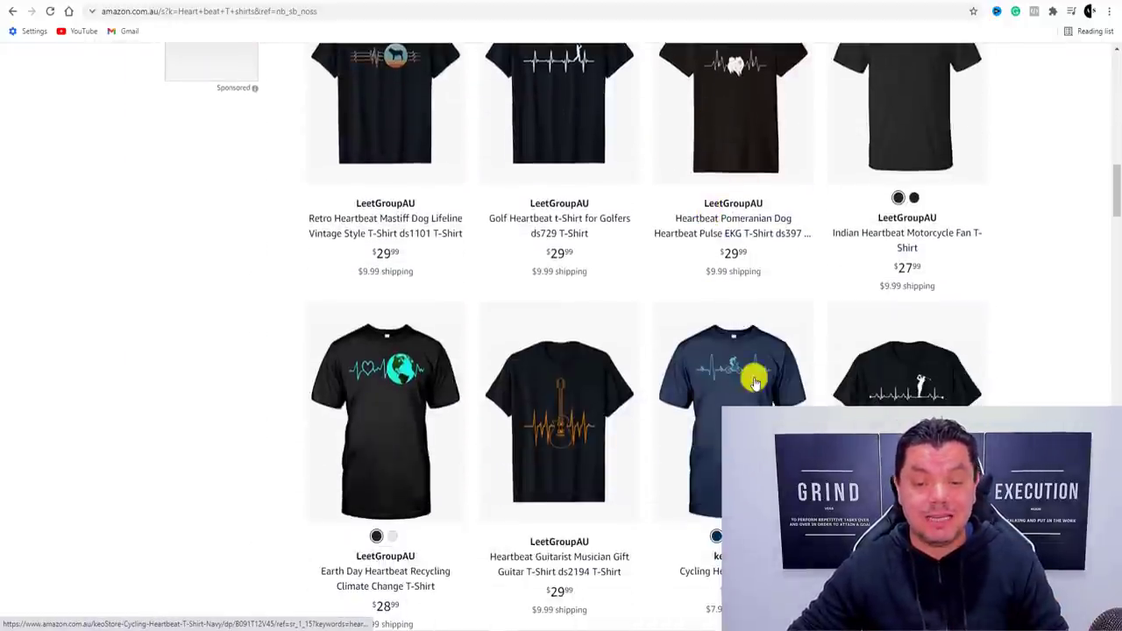
{"action": "scroll", "coordinate": [740, 371], "scroll_direction": "down", "scroll_amount": 2}
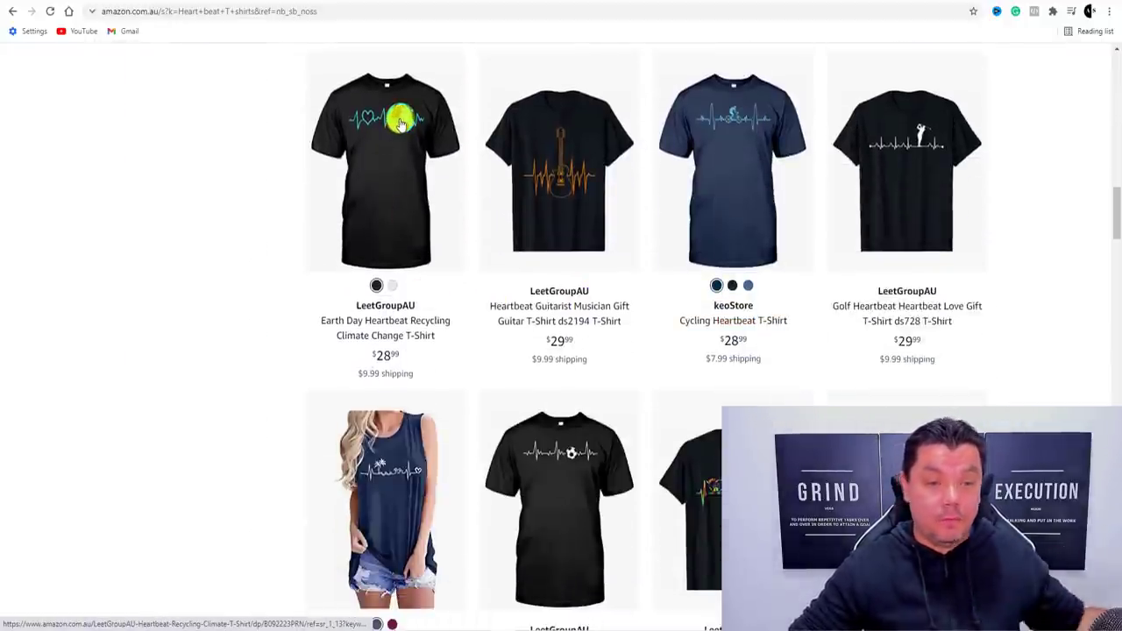
{"action": "scroll", "coordinate": [390, 158], "scroll_direction": "down", "scroll_amount": 2}
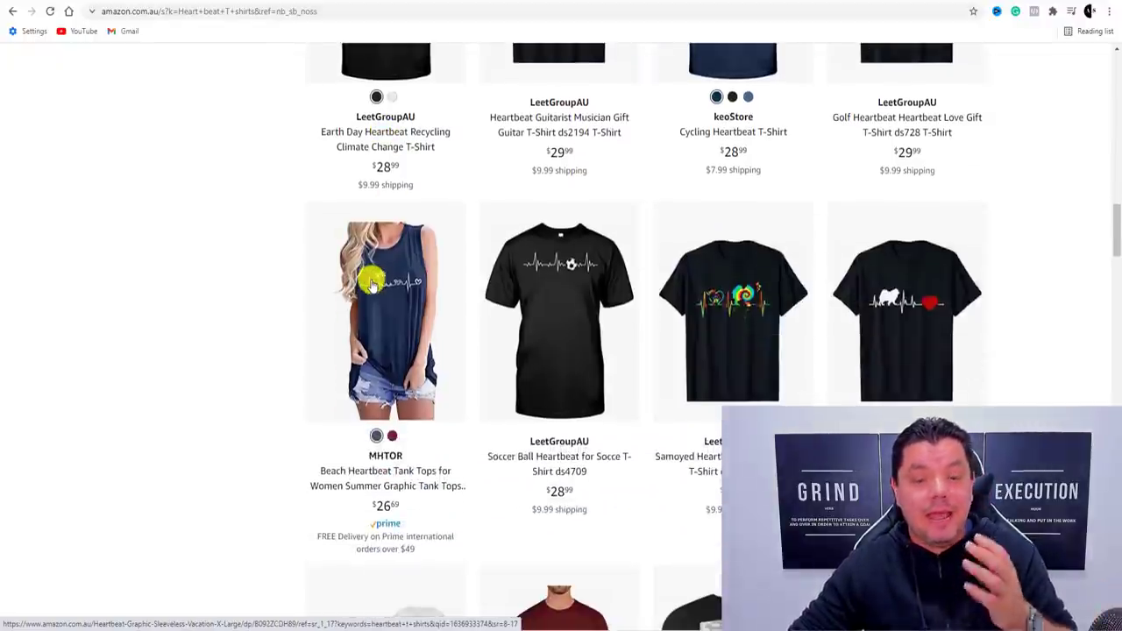
{"action": "scroll", "coordinate": [371, 526], "scroll_direction": "down", "scroll_amount": 3}
{"action": "scroll", "coordinate": [815, 353], "scroll_direction": "down", "scroll_amount": 4}
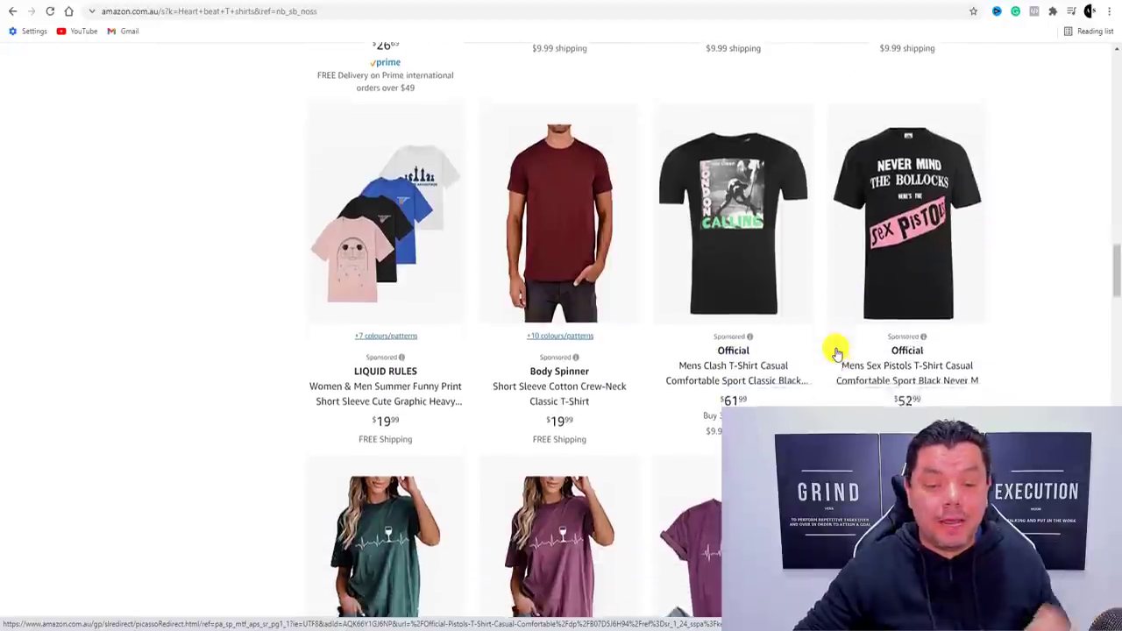
{"action": "scroll", "coordinate": [675, 306], "scroll_direction": "down", "scroll_amount": 2}
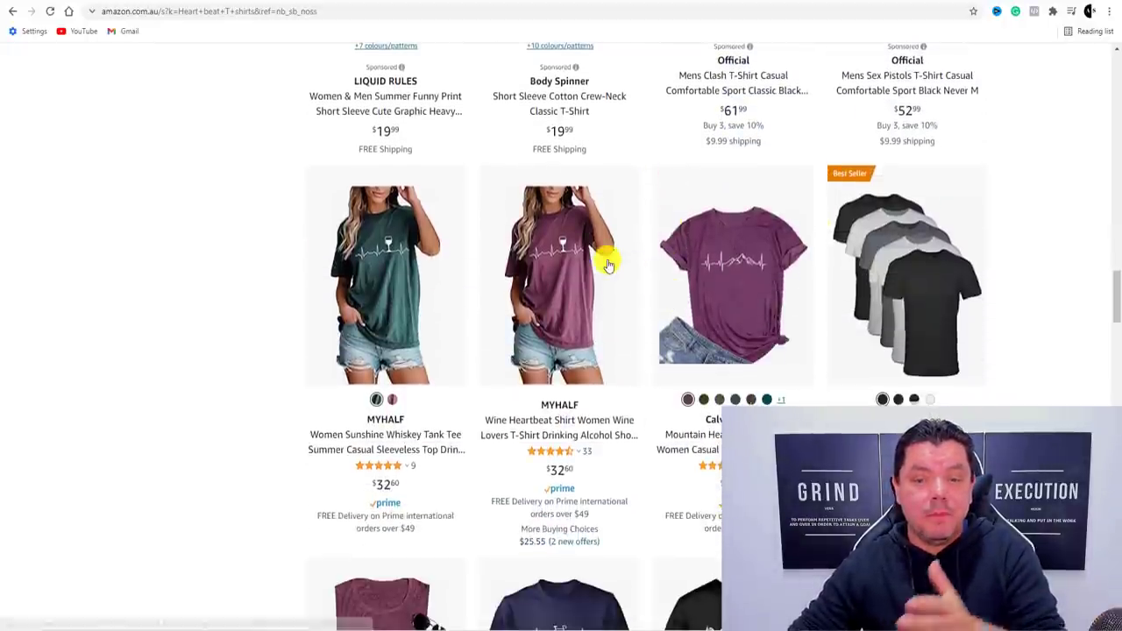
{"action": "scroll", "coordinate": [608, 254], "scroll_direction": "down", "scroll_amount": 2}
{"action": "scroll", "coordinate": [543, 254], "scroll_direction": "down", "scroll_amount": 2}
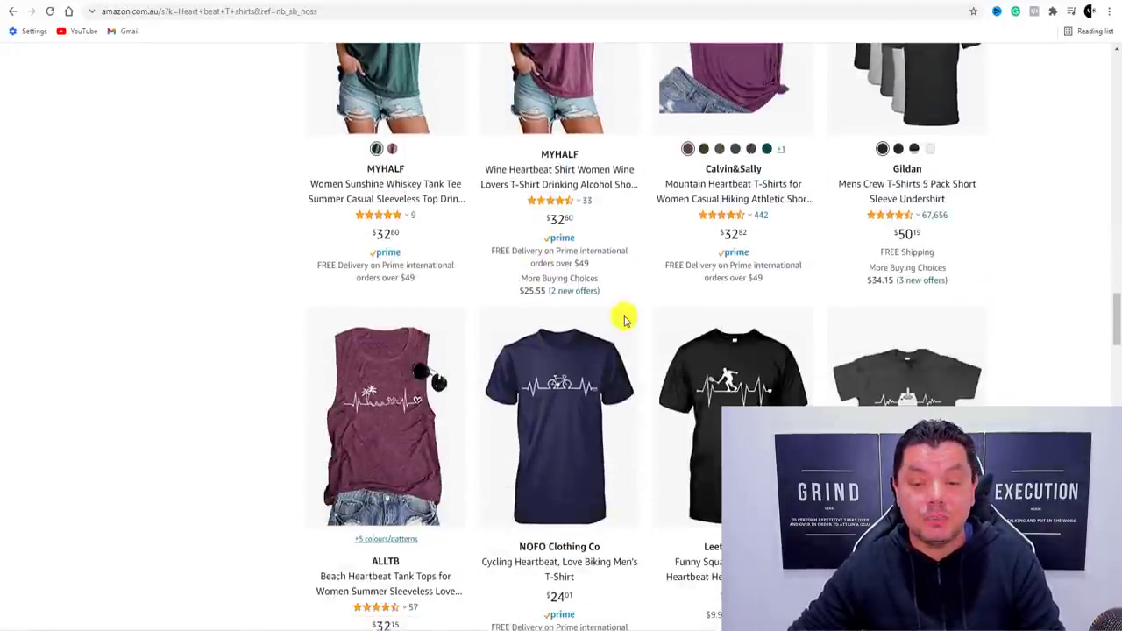
{"action": "scroll", "coordinate": [666, 316], "scroll_direction": "down", "scroll_amount": 2}
{"action": "scroll", "coordinate": [841, 258], "scroll_direction": "down", "scroll_amount": 3}
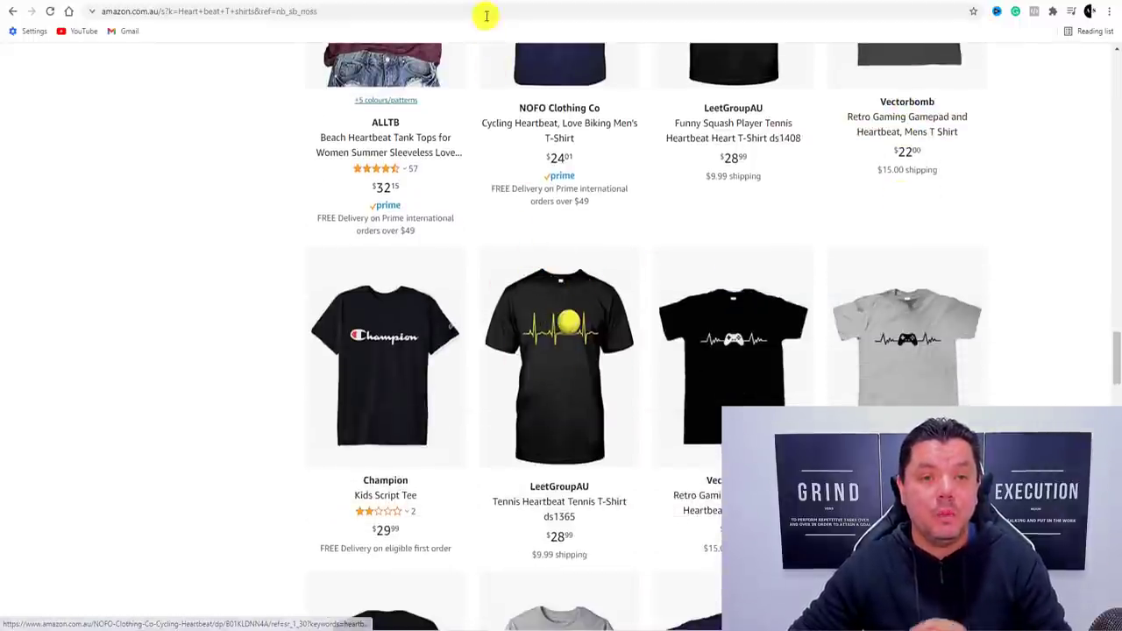
- Browse Amazon's 'pulse T shirts' results down to the $29.99 Pomeranian Pulse T-Shirt
{"action": "left_click", "coordinate": [443, 0]}
{"action": "scroll", "coordinate": [510, 159], "scroll_direction": "up", "scroll_amount": 15}
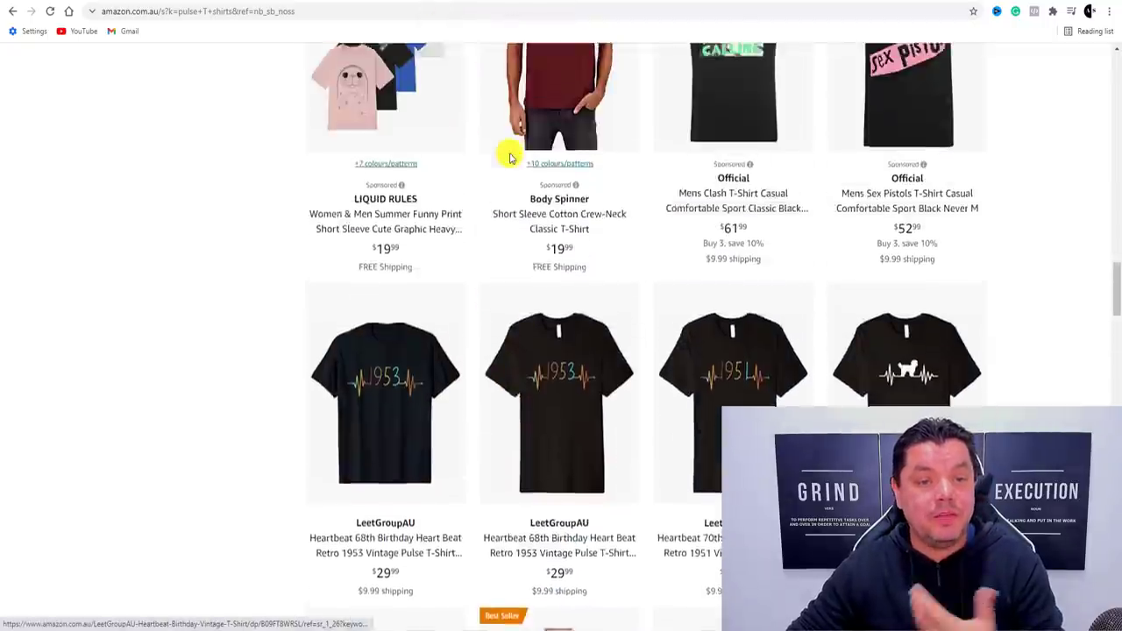
{"action": "scroll", "coordinate": [511, 153], "scroll_direction": "up", "scroll_amount": 10}
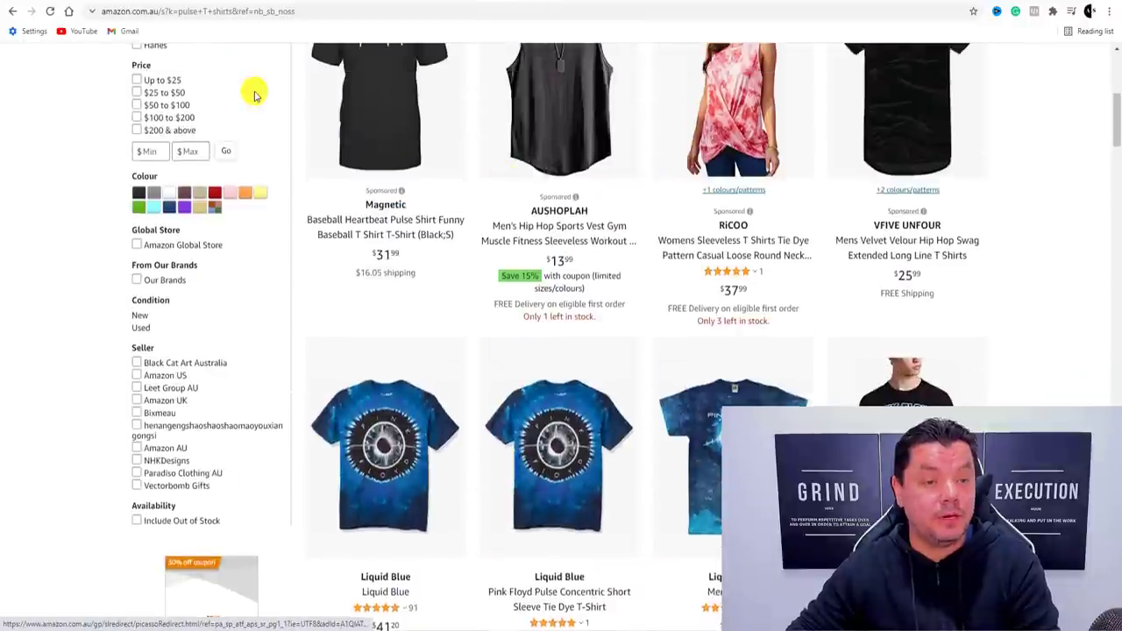
{"action": "scroll", "coordinate": [768, 237], "scroll_direction": "down", "scroll_amount": 20}
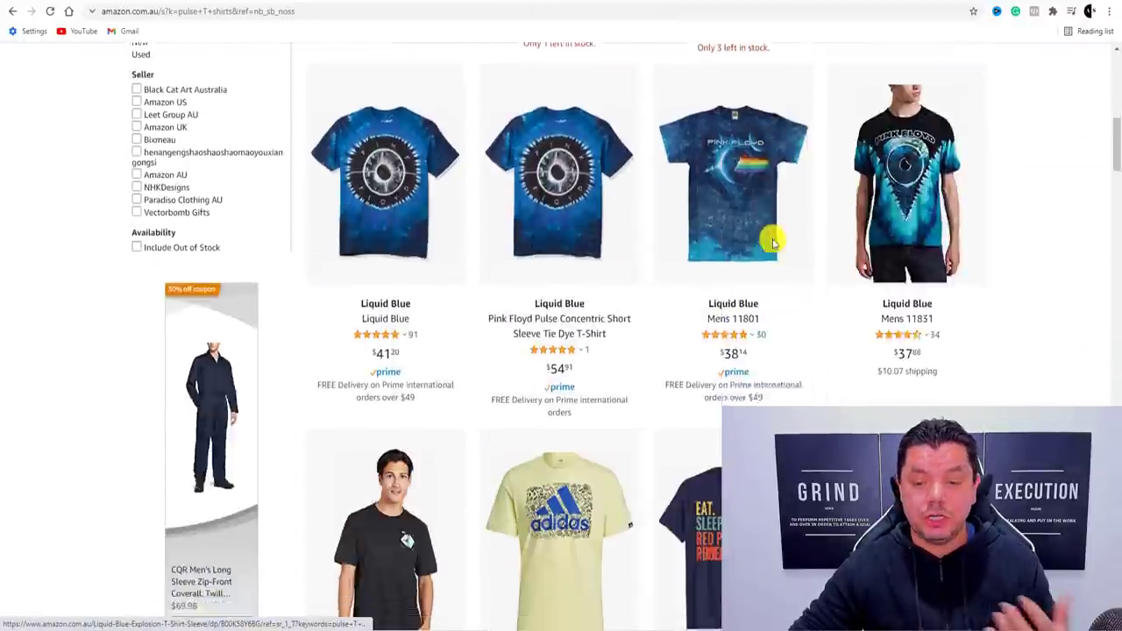
{"action": "scroll", "coordinate": [808, 239], "scroll_direction": "down", "scroll_amount": 4}
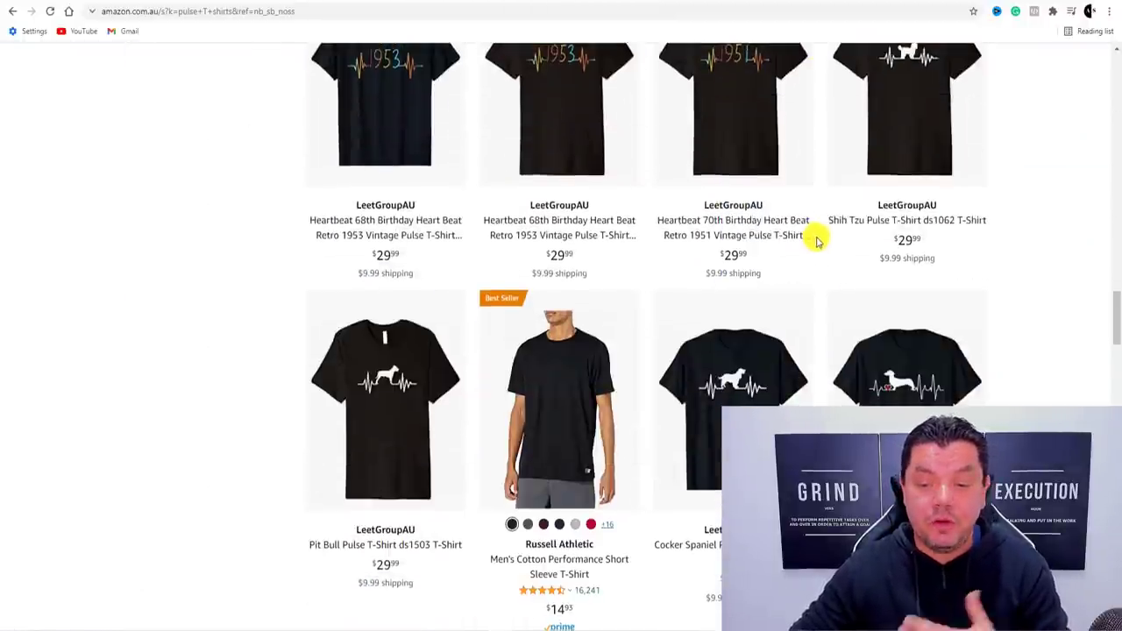
{"action": "scroll", "coordinate": [816, 241], "scroll_direction": "down", "scroll_amount": 3}
{"action": "scroll", "coordinate": [450, 301], "scroll_direction": "down", "scroll_amount": 2}
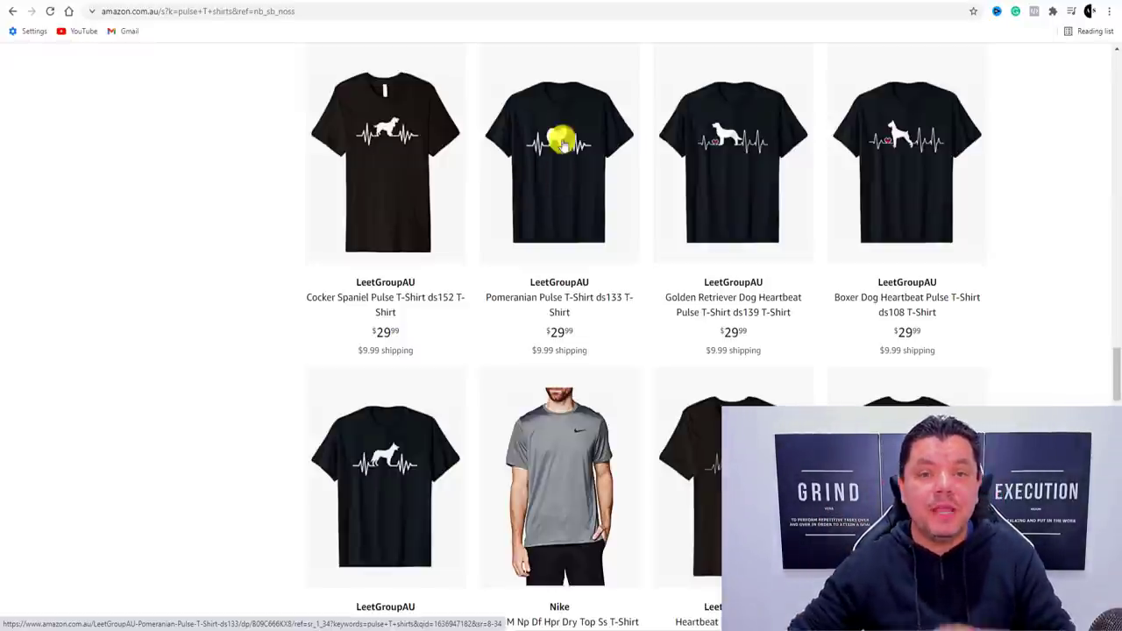
- Scroll through Redbubble's Heart beat T-shirt search results
{"action": "left_click", "coordinate": [469, 3]}
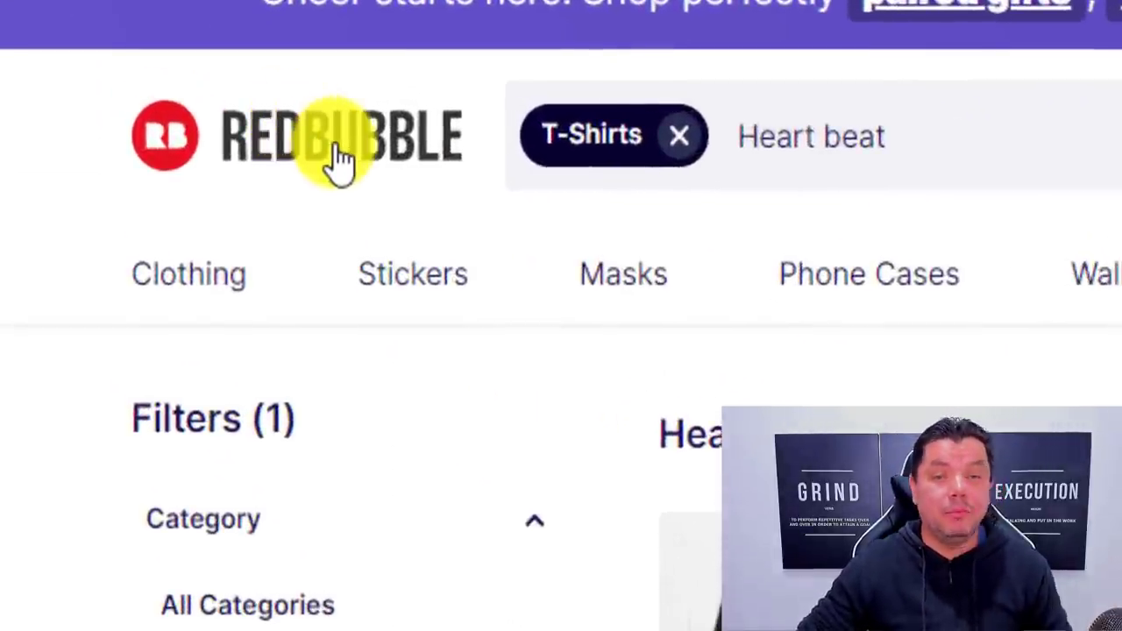
{"action": "mouse_move", "coordinate": [458, 260]}
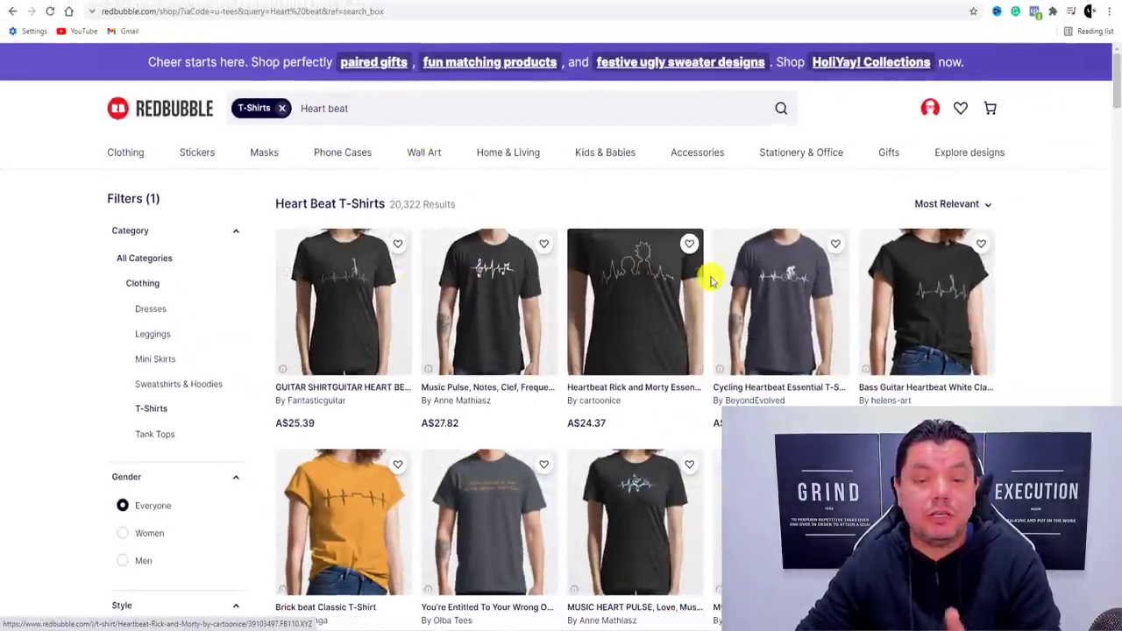
{"action": "scroll", "coordinate": [863, 294], "scroll_direction": "down", "scroll_amount": 2}
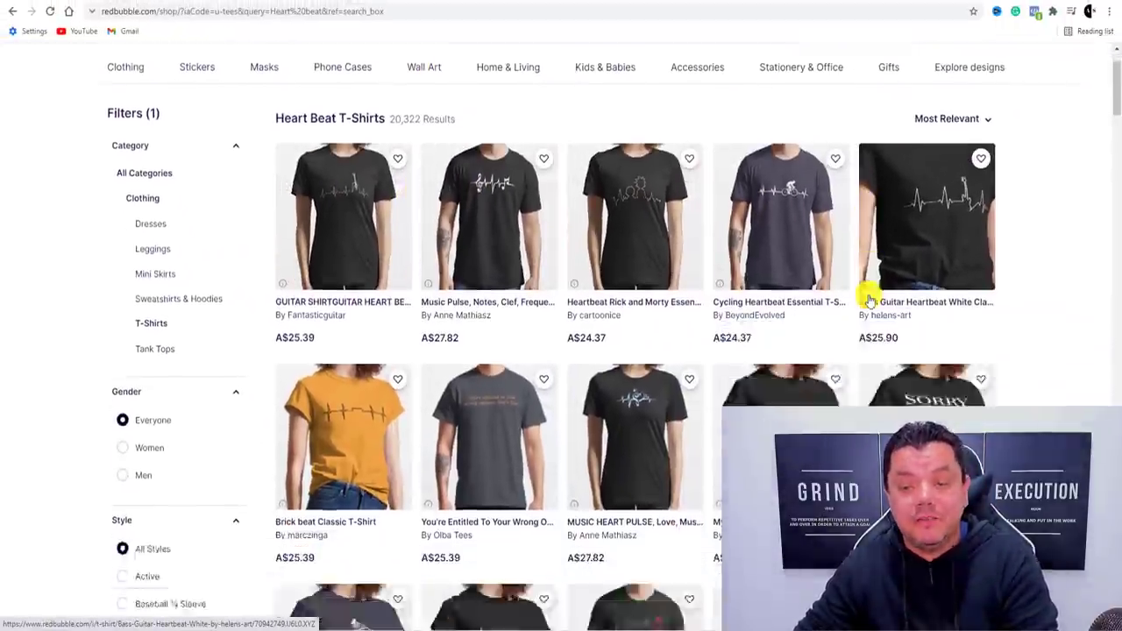
{"action": "scroll", "coordinate": [439, 313], "scroll_direction": "down", "scroll_amount": 3}
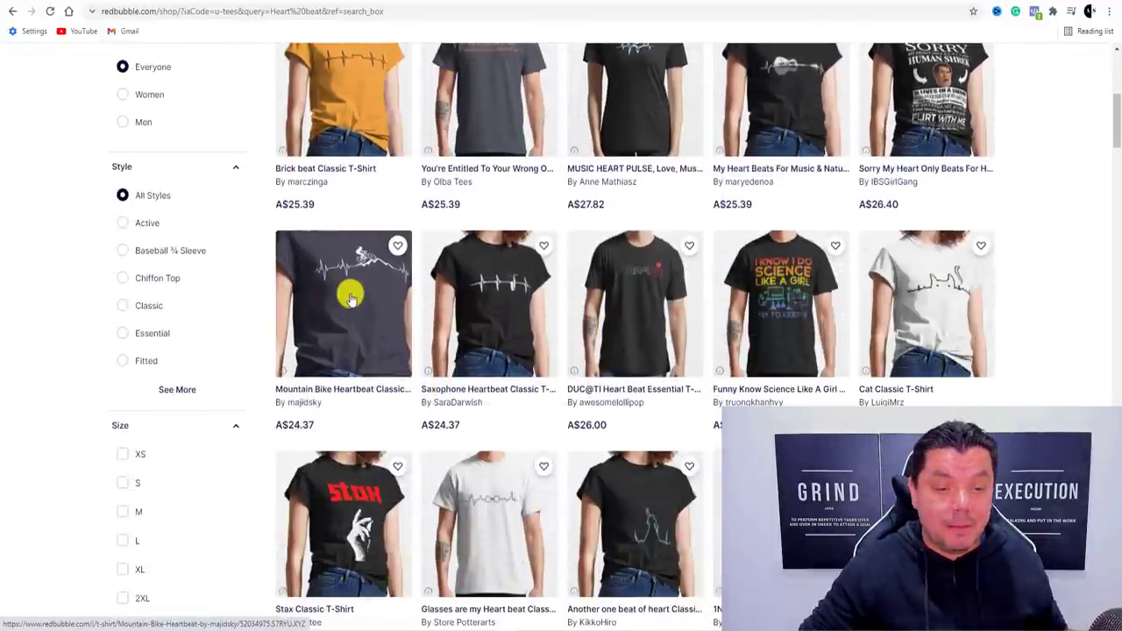
{"action": "scroll", "coordinate": [353, 297], "scroll_direction": "down", "scroll_amount": 2}
{"action": "scroll", "coordinate": [654, 205], "scroll_direction": "down", "scroll_amount": 2}
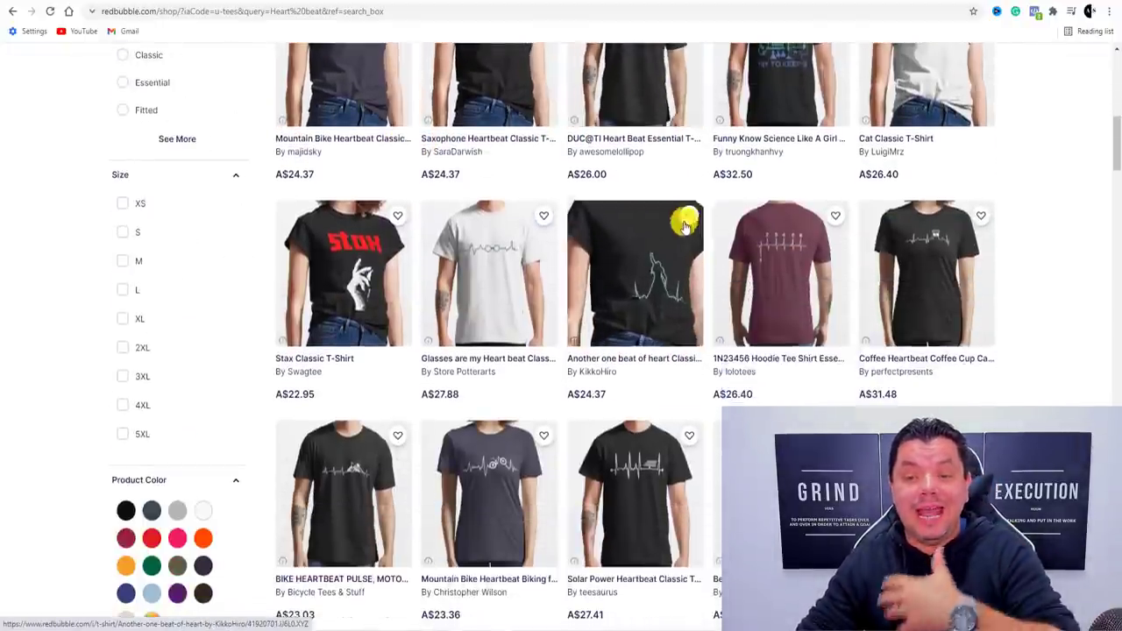
{"action": "scroll", "coordinate": [701, 280], "scroll_direction": "down", "scroll_amount": 3}
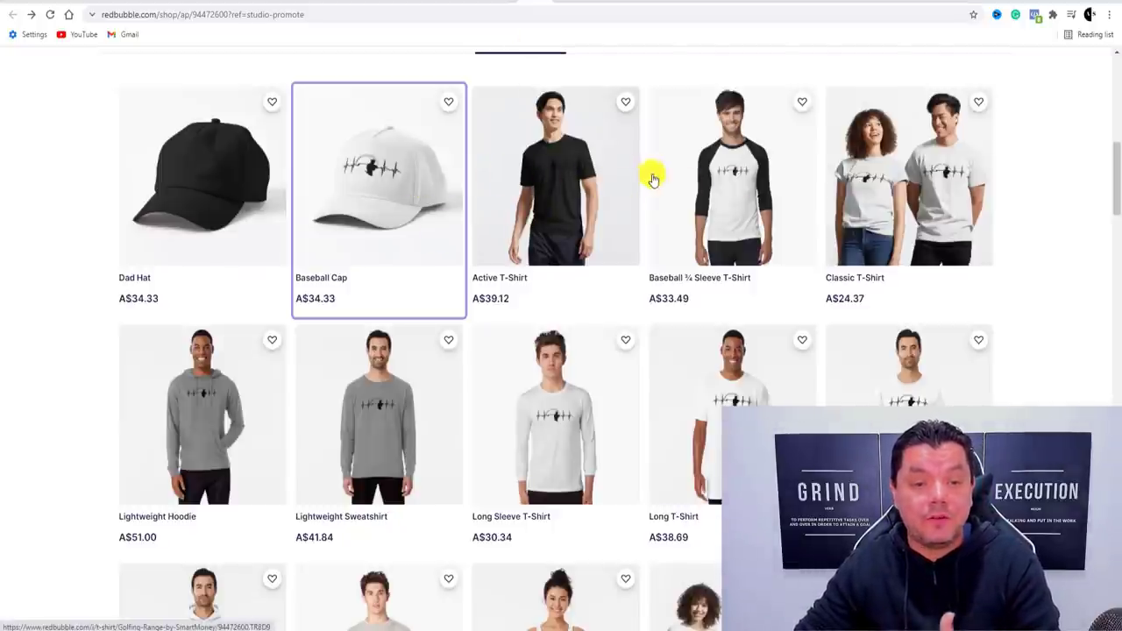
- Scroll through the product listings on the Baseball Range promotion page
{"action": "scroll", "coordinate": [906, 376], "scroll_direction": "down", "scroll_amount": 2}
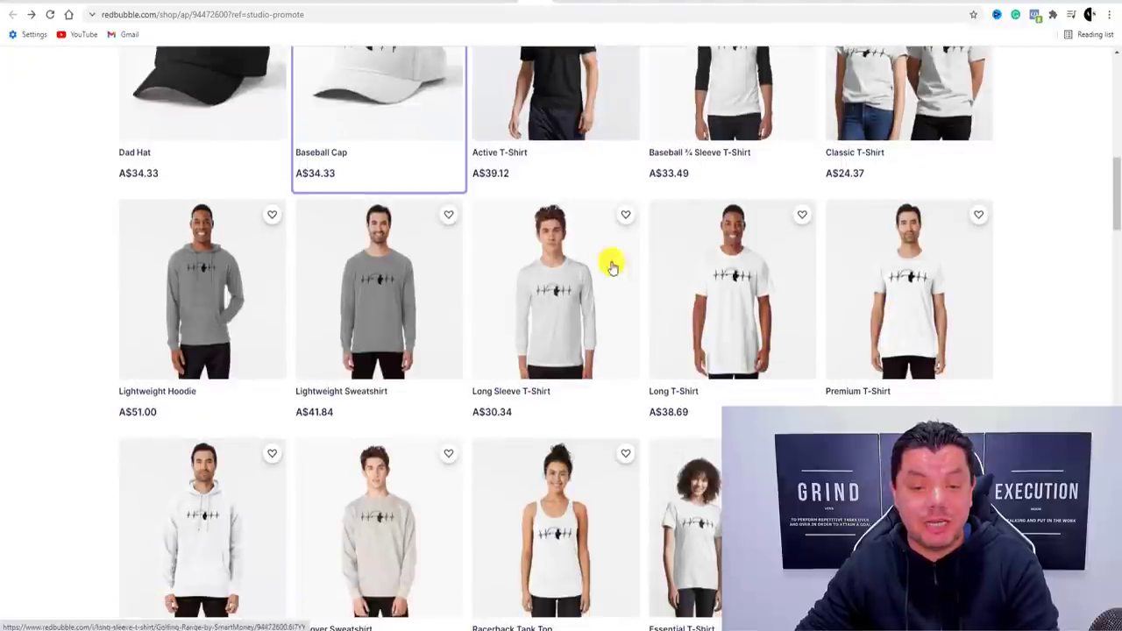
{"action": "left_click", "coordinate": [502, 3]}
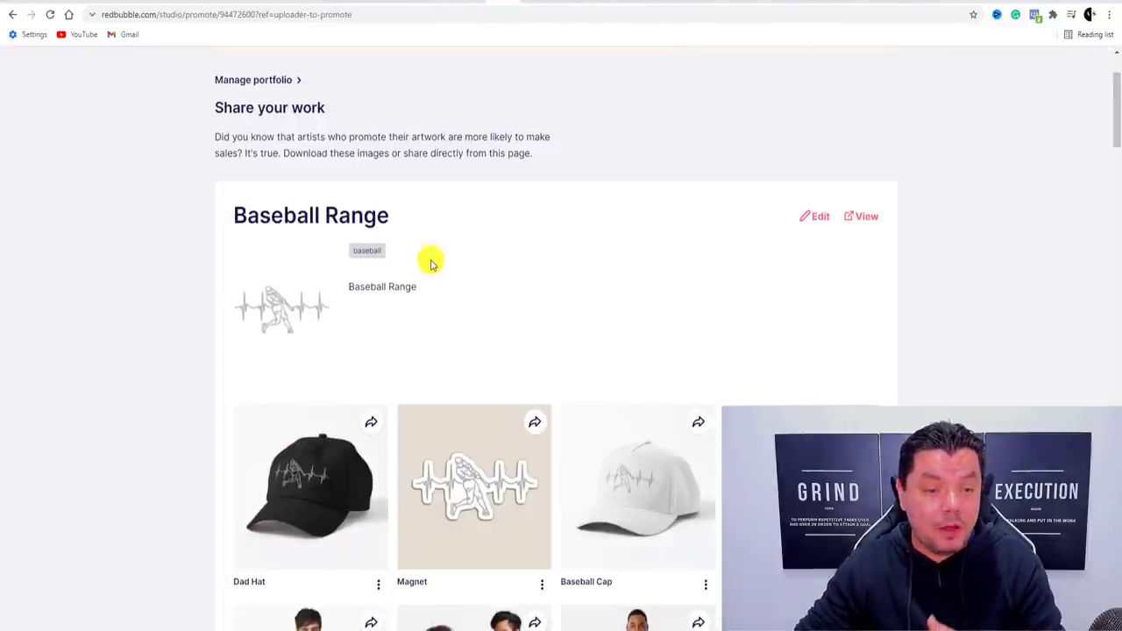
{"action": "scroll", "coordinate": [368, 219], "scroll_direction": "down", "scroll_amount": 2}
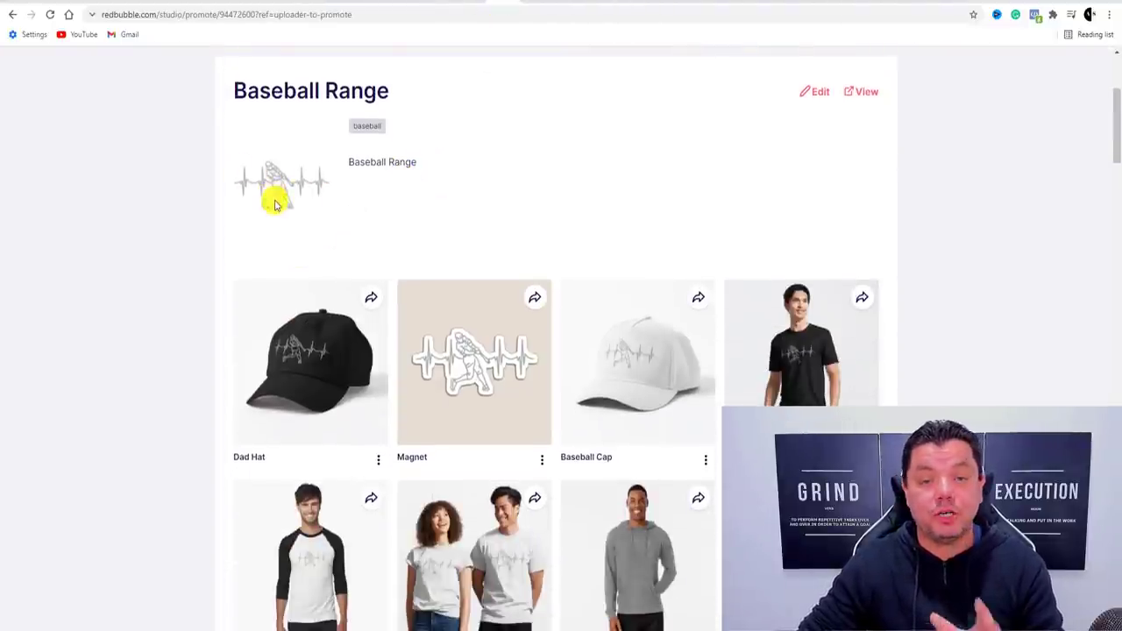
{"action": "scroll", "coordinate": [306, 358], "scroll_direction": "down", "scroll_amount": 2}
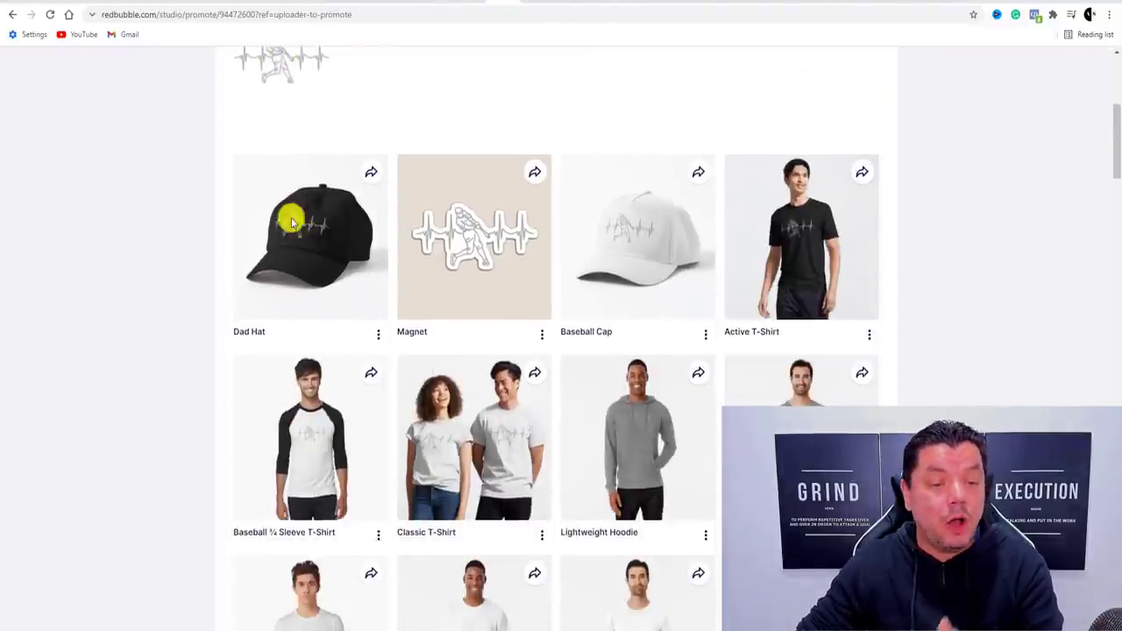
{"action": "scroll", "coordinate": [655, 301], "scroll_direction": "down", "scroll_amount": 3}
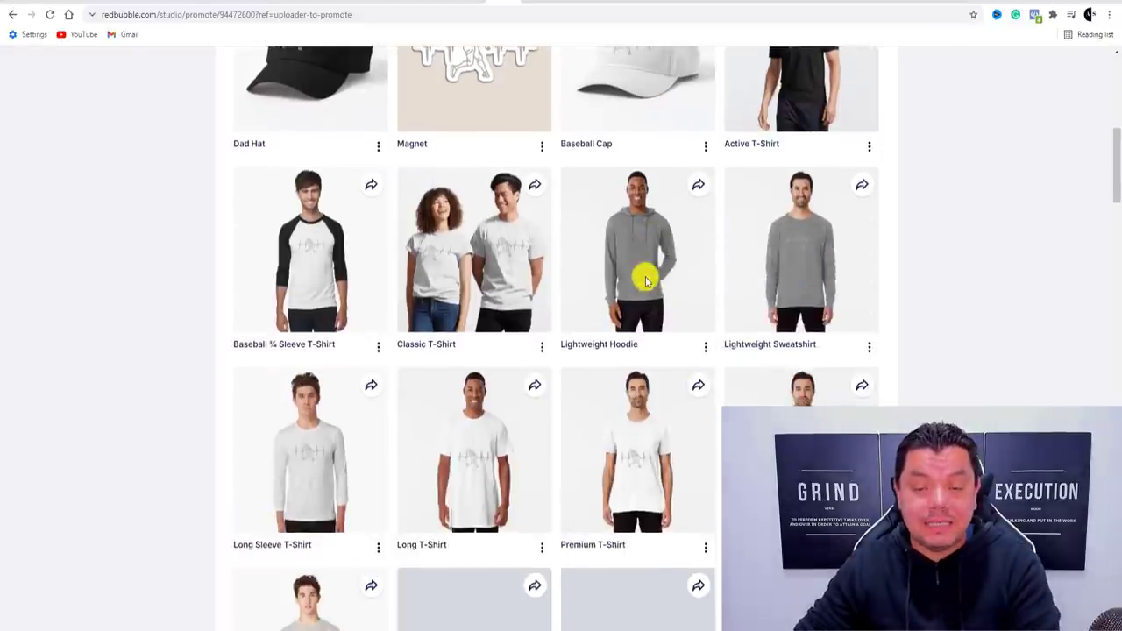
{"action": "scroll", "coordinate": [645, 280], "scroll_direction": "down", "scroll_amount": 8}
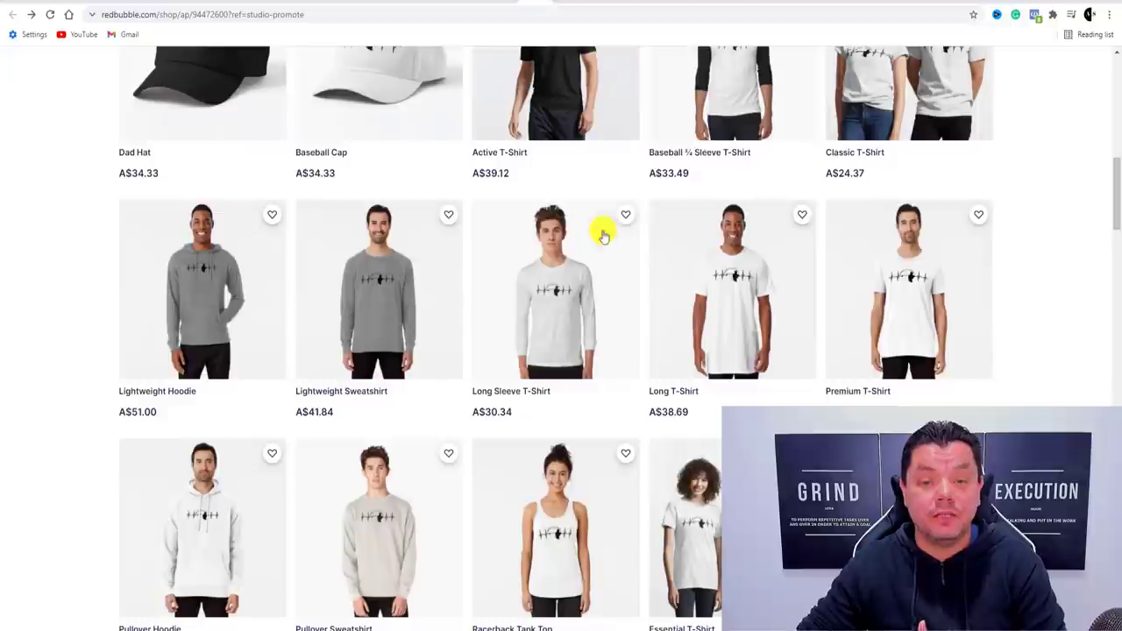
{"action": "scroll", "coordinate": [613, 325], "scroll_direction": "down", "scroll_amount": 6}
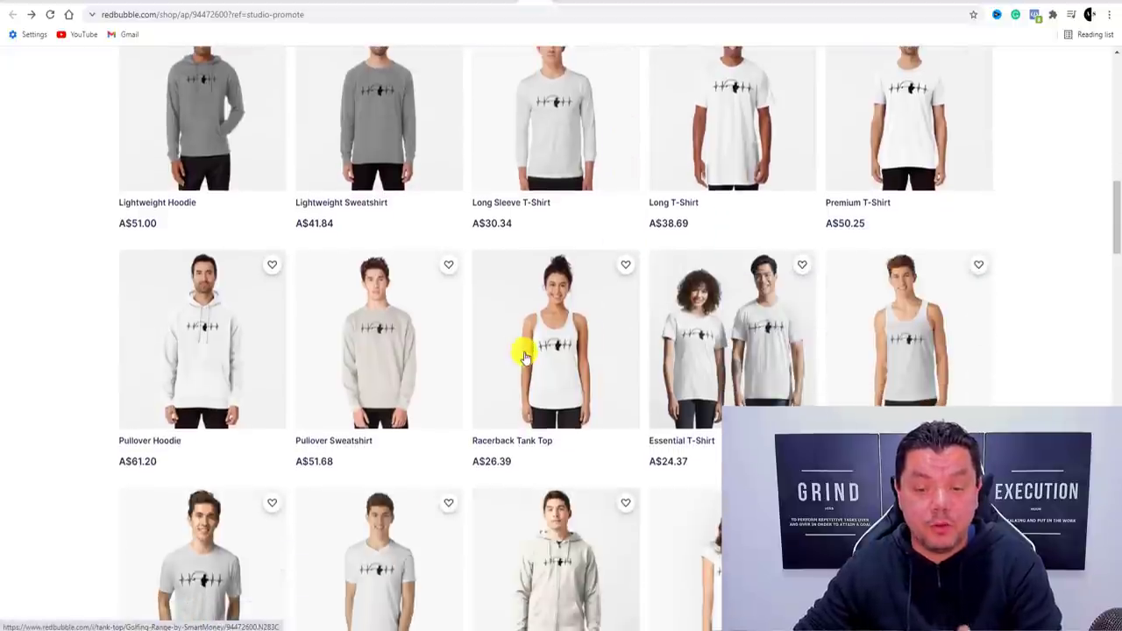
{"action": "scroll", "coordinate": [550, 358], "scroll_direction": "down", "scroll_amount": 3}
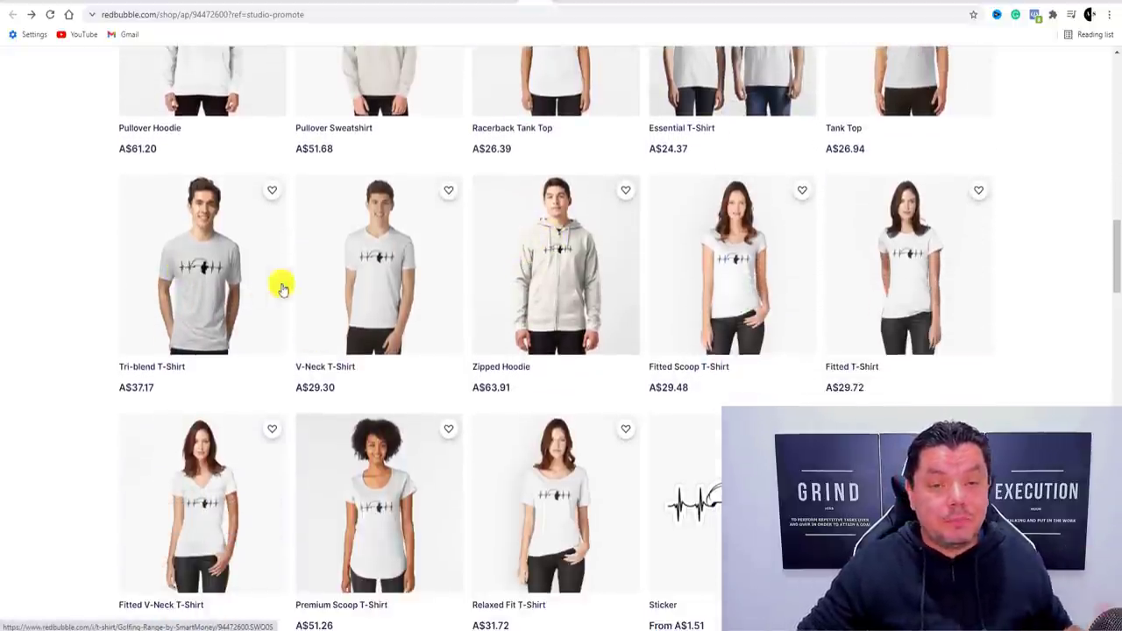
{"action": "scroll", "coordinate": [780, 313], "scroll_direction": "down", "scroll_amount": 2}
{"action": "scroll", "coordinate": [678, 321], "scroll_direction": "up", "scroll_amount": 5}
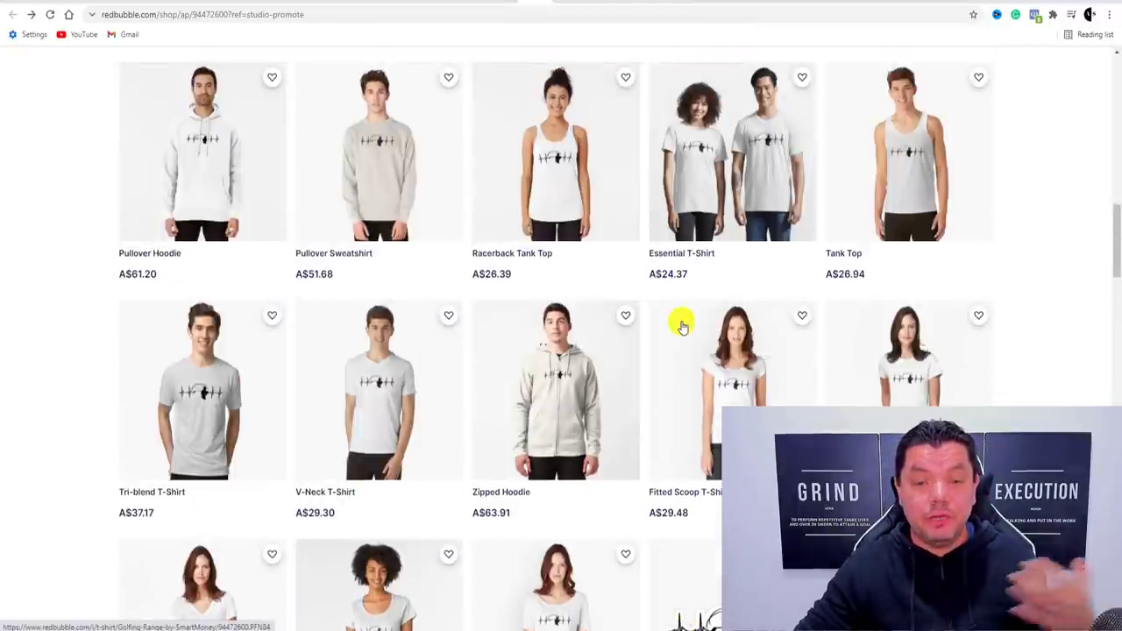
- Review the Golfing Range cap listing, highlighting its price
{"action": "left_click", "coordinate": [563, 2]}
{"action": "scroll", "coordinate": [482, 351], "scroll_direction": "down", "scroll_amount": 1}
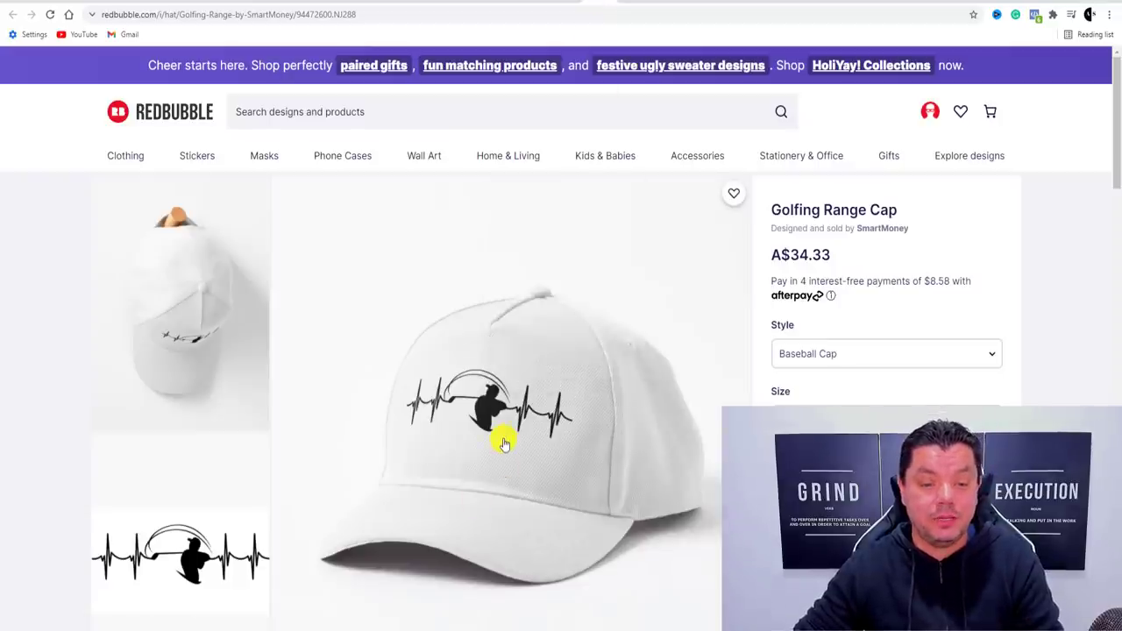
{"action": "scroll", "coordinate": [491, 385], "scroll_direction": "down", "scroll_amount": 1}
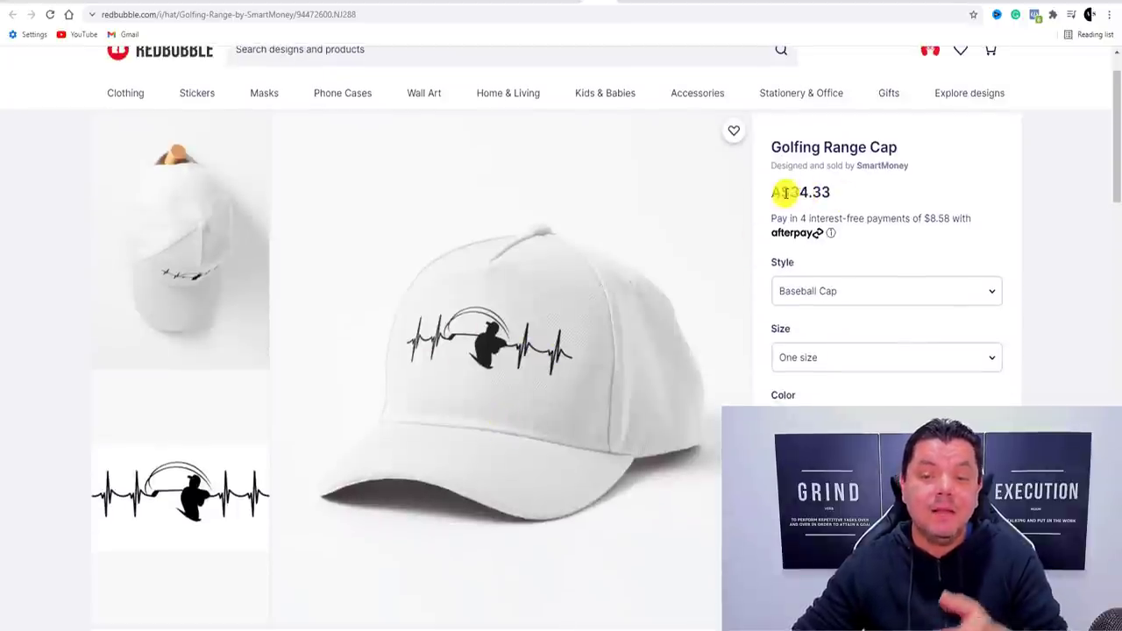
{"action": "left_click_drag", "start_coordinate": [795, 193], "coordinate": [856, 191]}
{"action": "left_click", "coordinate": [855, 199]}
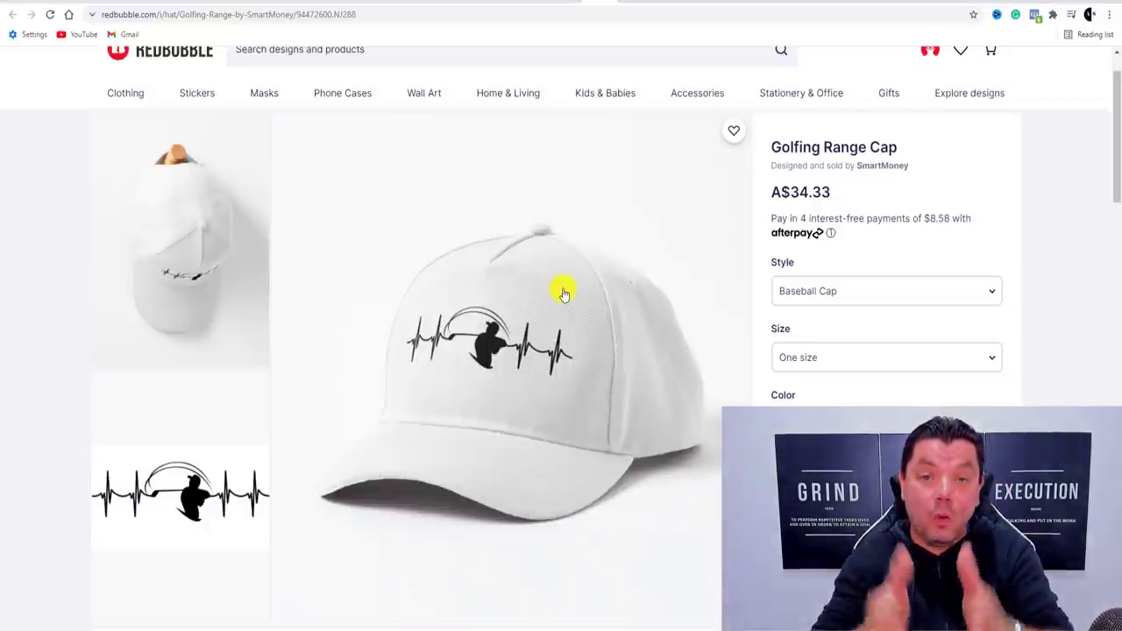
- View the Golfing Range pullover hoodie and iPhone case pages, then the Baseball Range design page
{"action": "left_click", "coordinate": [620, 4]}
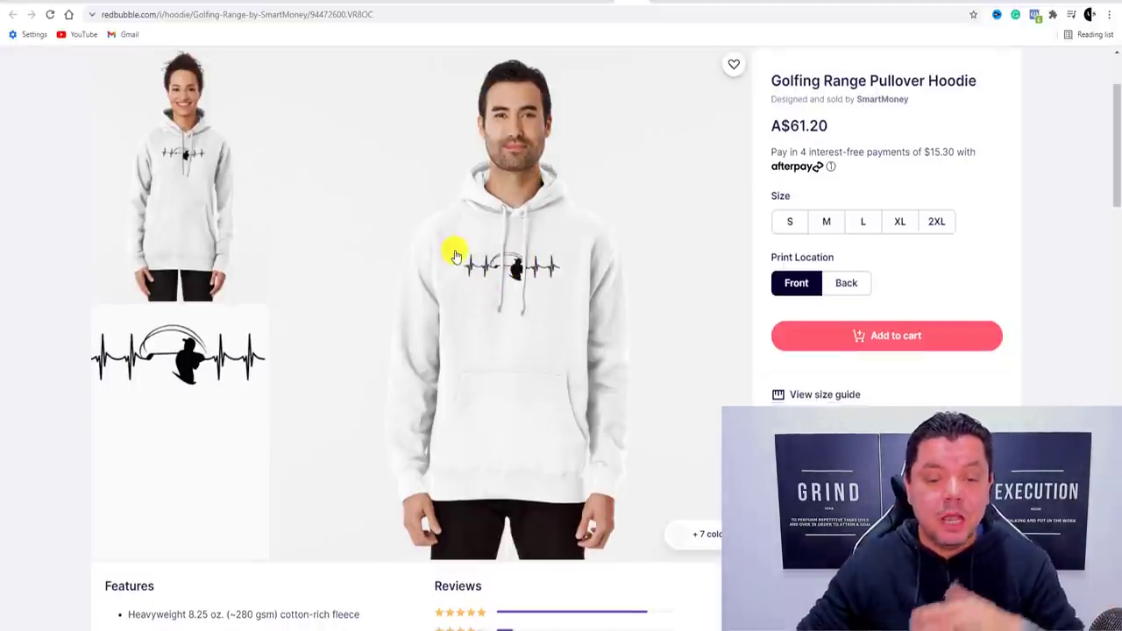
{"action": "scroll", "coordinate": [451, 241], "scroll_direction": "down", "scroll_amount": 2}
{"action": "scroll", "coordinate": [456, 254], "scroll_direction": "up", "scroll_amount": 4}
{"action": "scroll", "coordinate": [521, 245], "scroll_direction": "down", "scroll_amount": 1}
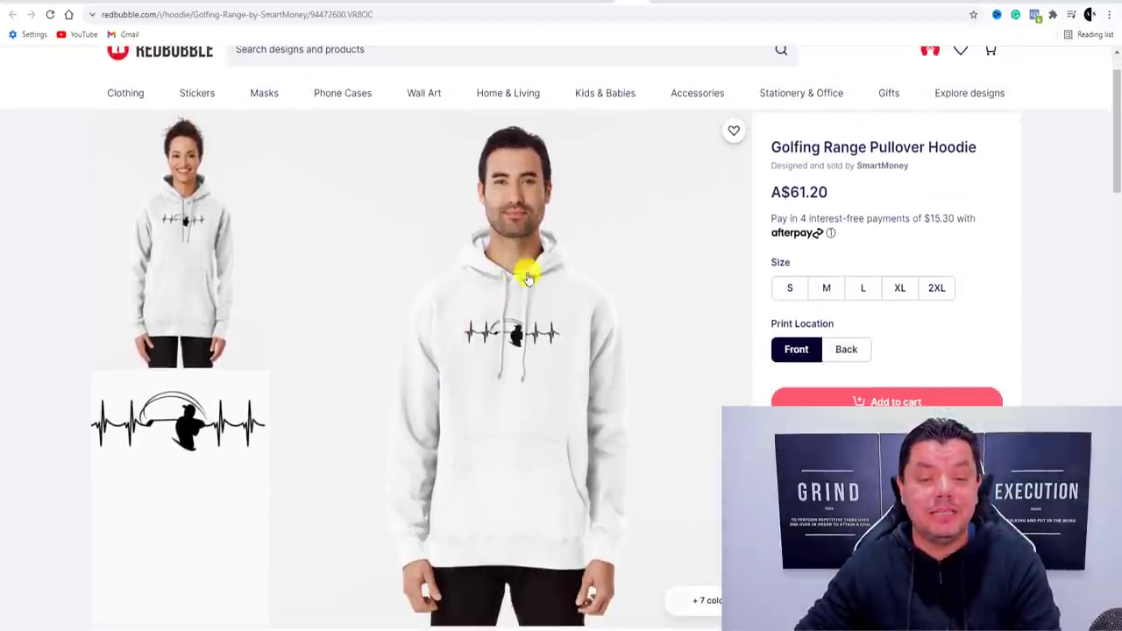
{"action": "left_click", "coordinate": [664, 3]}
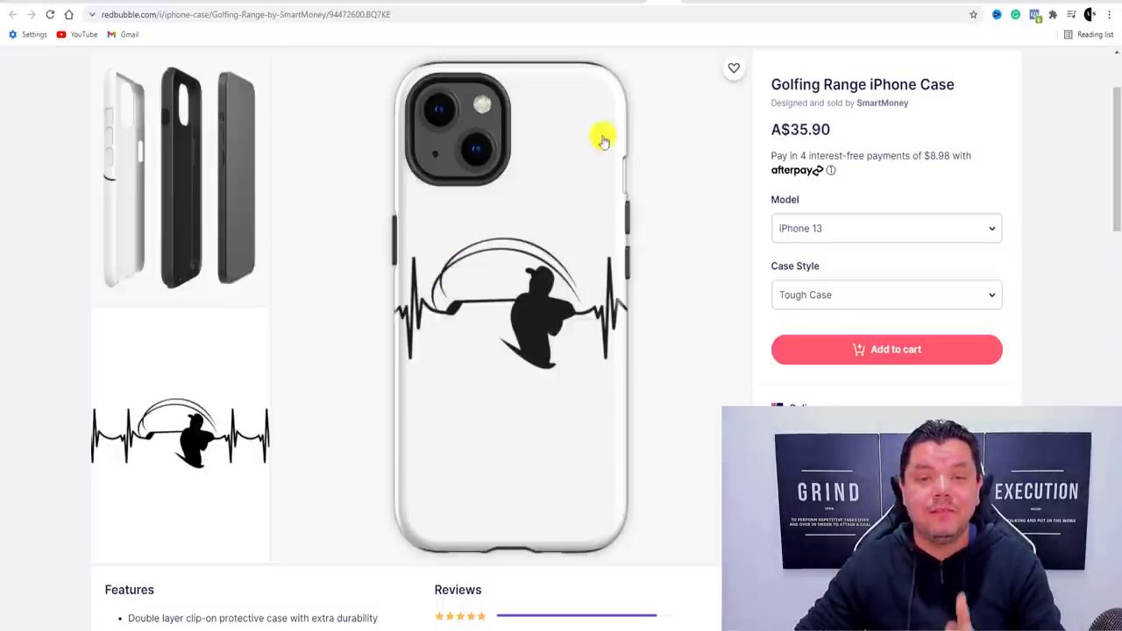
{"action": "left_click", "coordinate": [692, 2]}
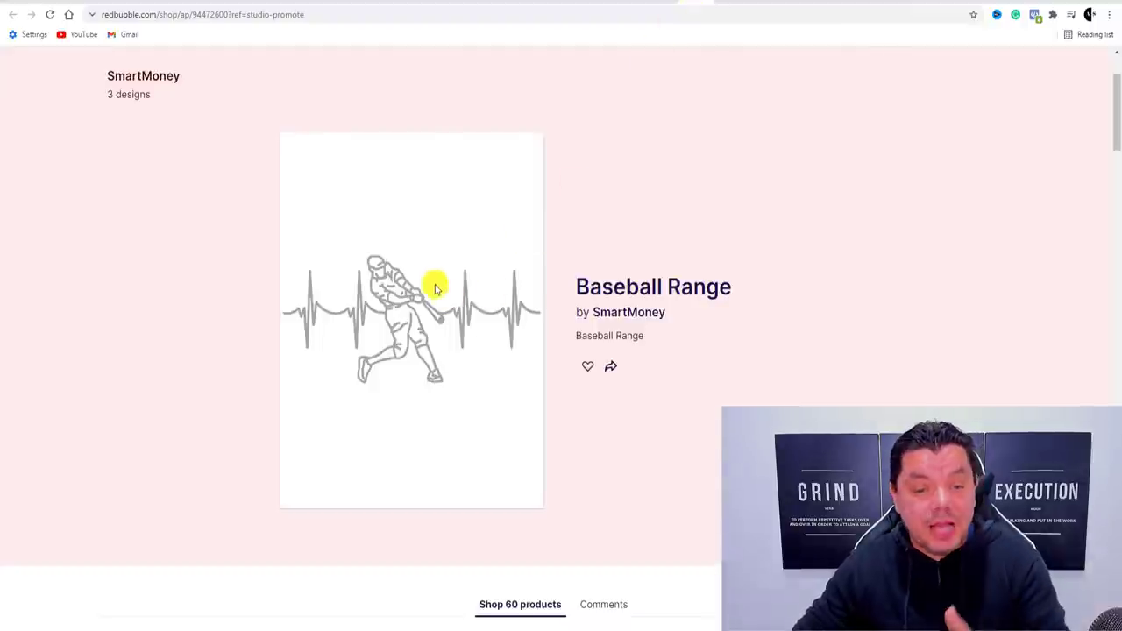
- Look through the Baseball Range ¾ Sleeve T-Shirt, Cap, hoodie and Active T-Shirt pages
{"action": "left_click", "coordinate": [721, 5]}
{"action": "scroll", "coordinate": [220, 403], "scroll_direction": "down", "scroll_amount": 1}
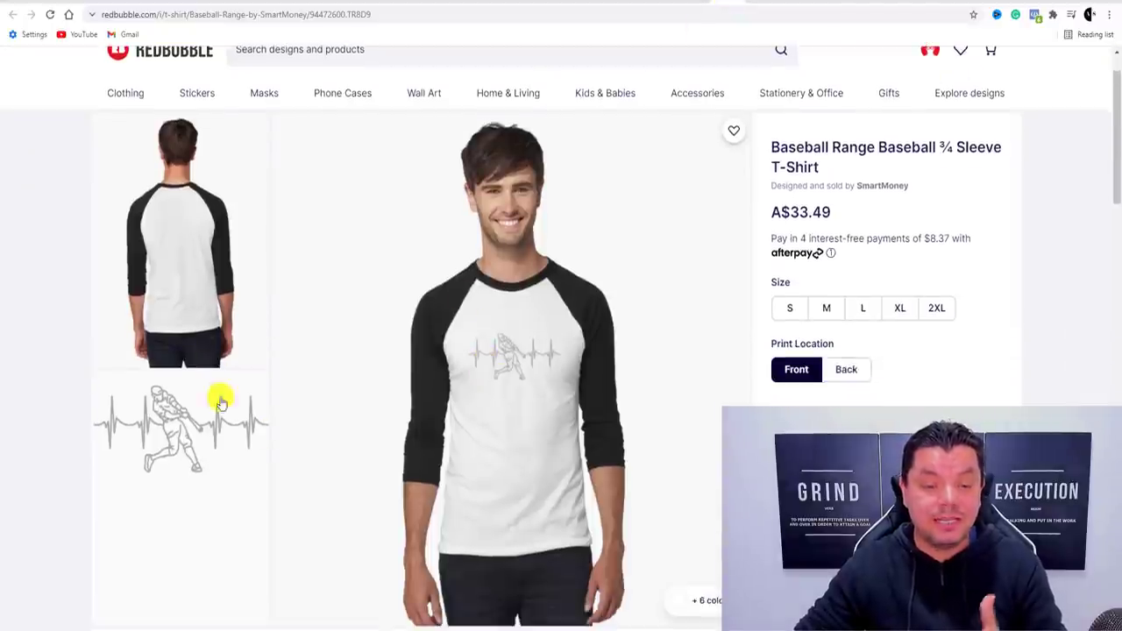
{"action": "left_click", "coordinate": [752, 3]}
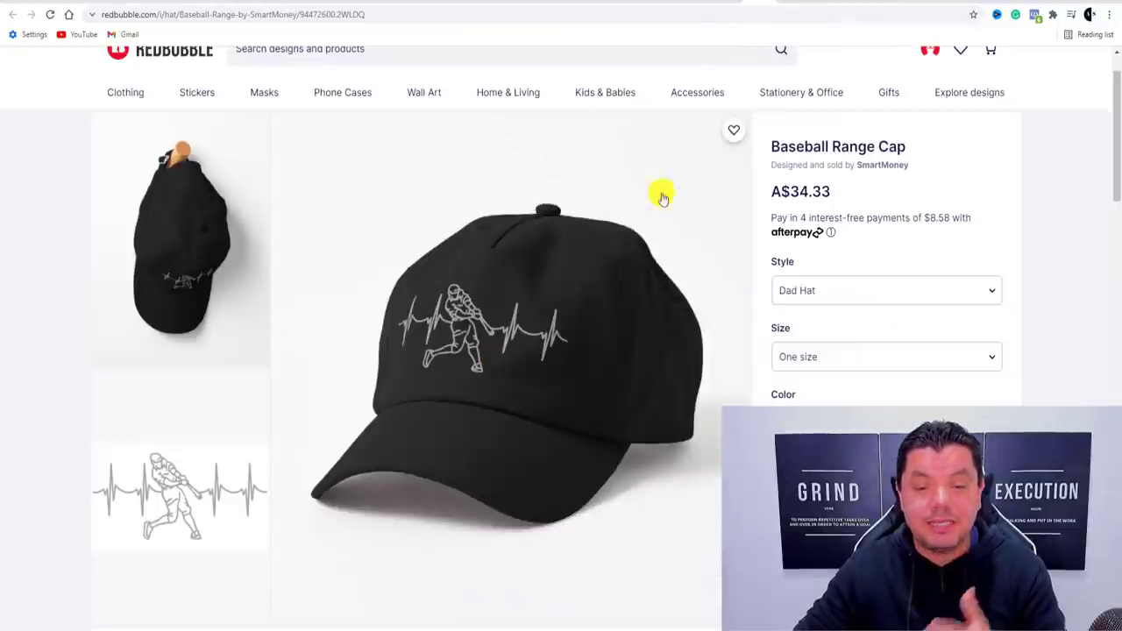
{"action": "left_click", "coordinate": [775, 5]}
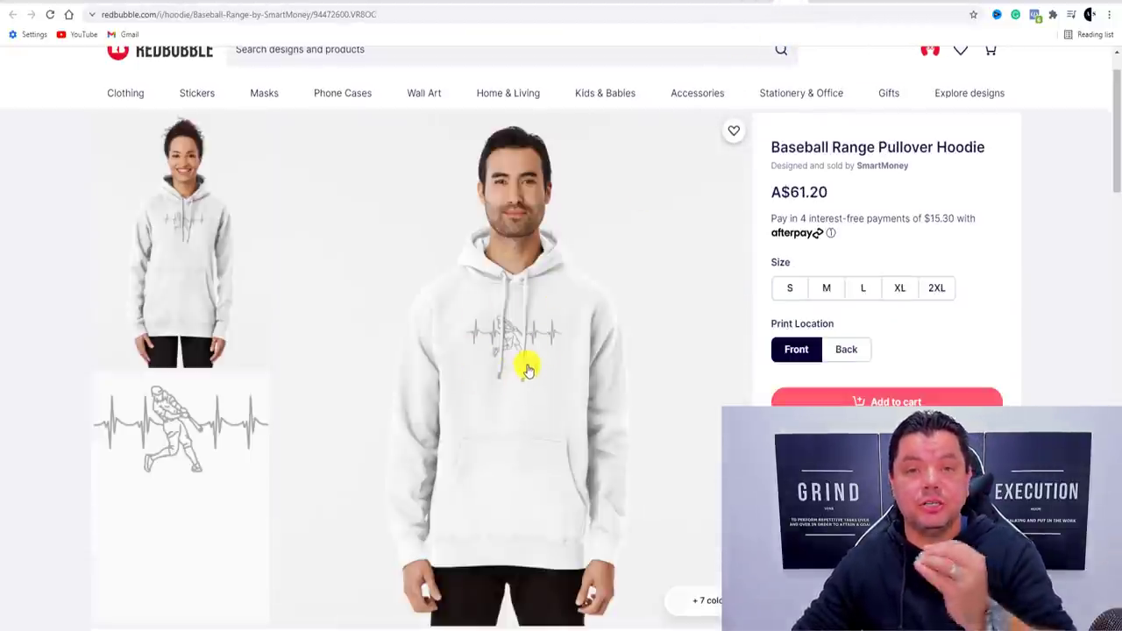
{"action": "left_click", "coordinate": [815, 3]}
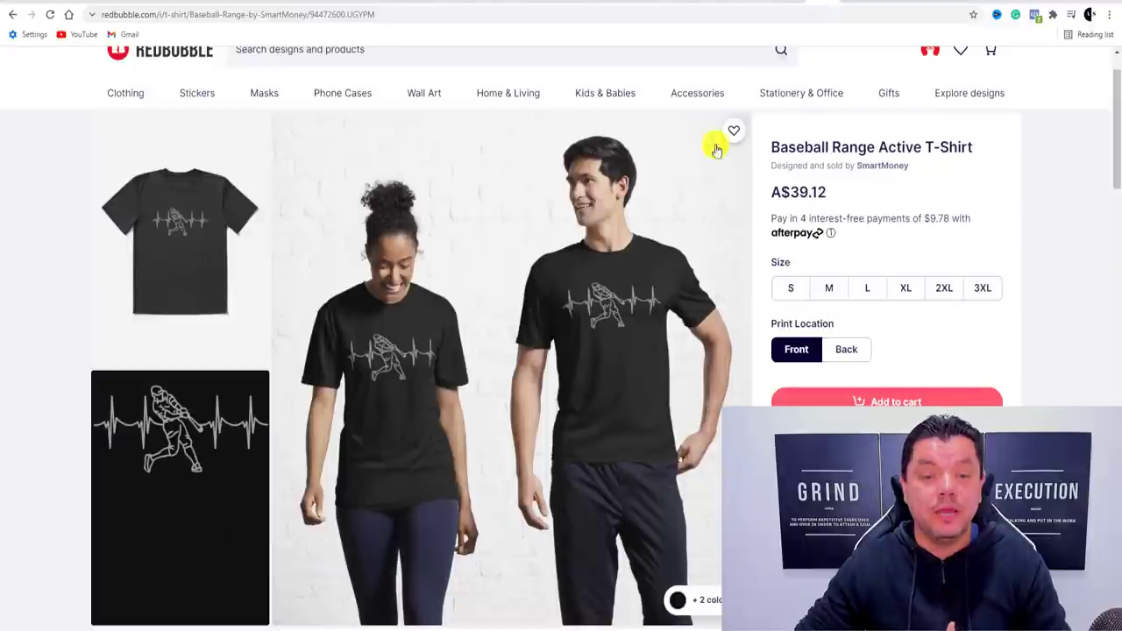
{"action": "scroll", "coordinate": [509, 380], "scroll_direction": "down", "scroll_amount": 1}
{"action": "scroll", "coordinate": [509, 385], "scroll_direction": "up", "scroll_amount": 1}
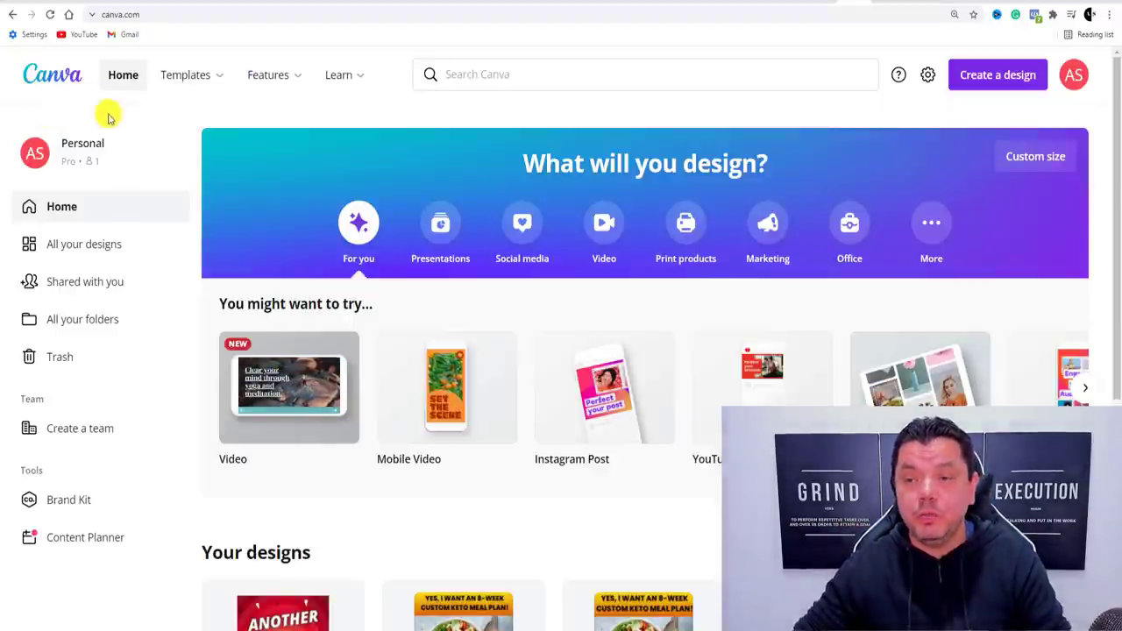
- Create a custom-size Canva design 2400 px wide by 3200 px high
{"action": "left_click", "coordinate": [995, 77]}
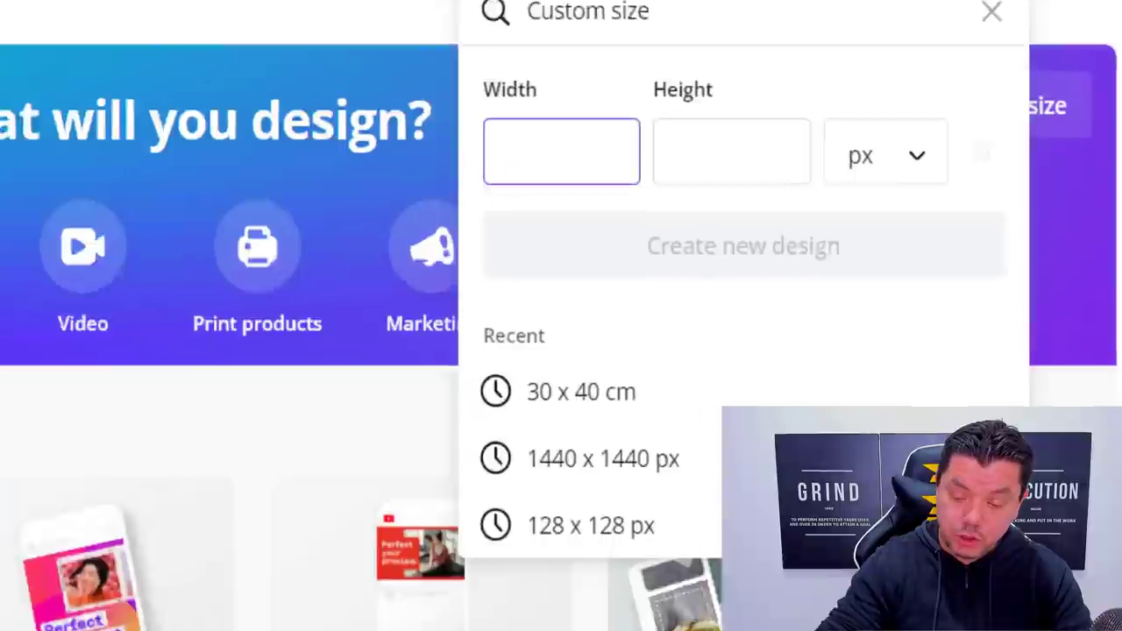
{"action": "type", "text": "2400"}
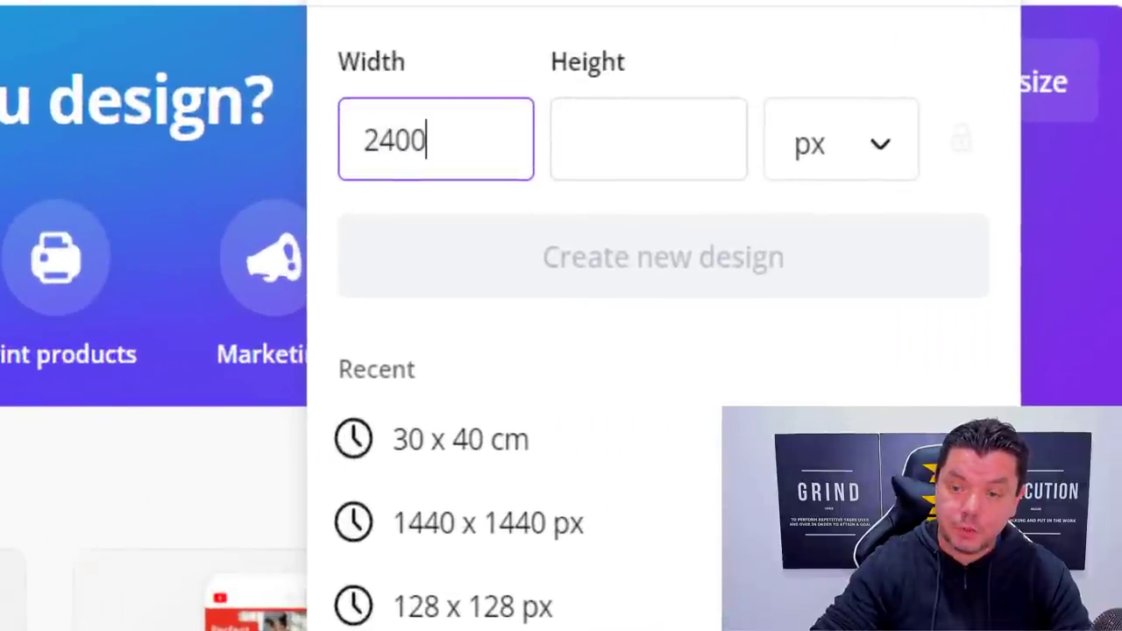
{"action": "left_click", "coordinate": [603, 154]}
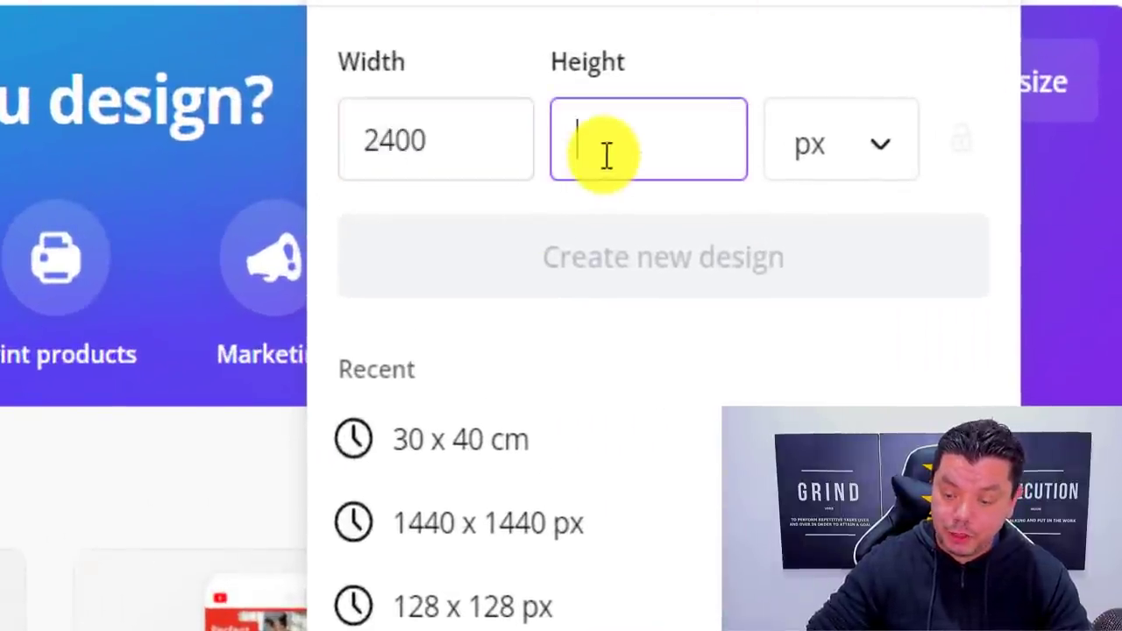
{"action": "type", "text": "3200"}
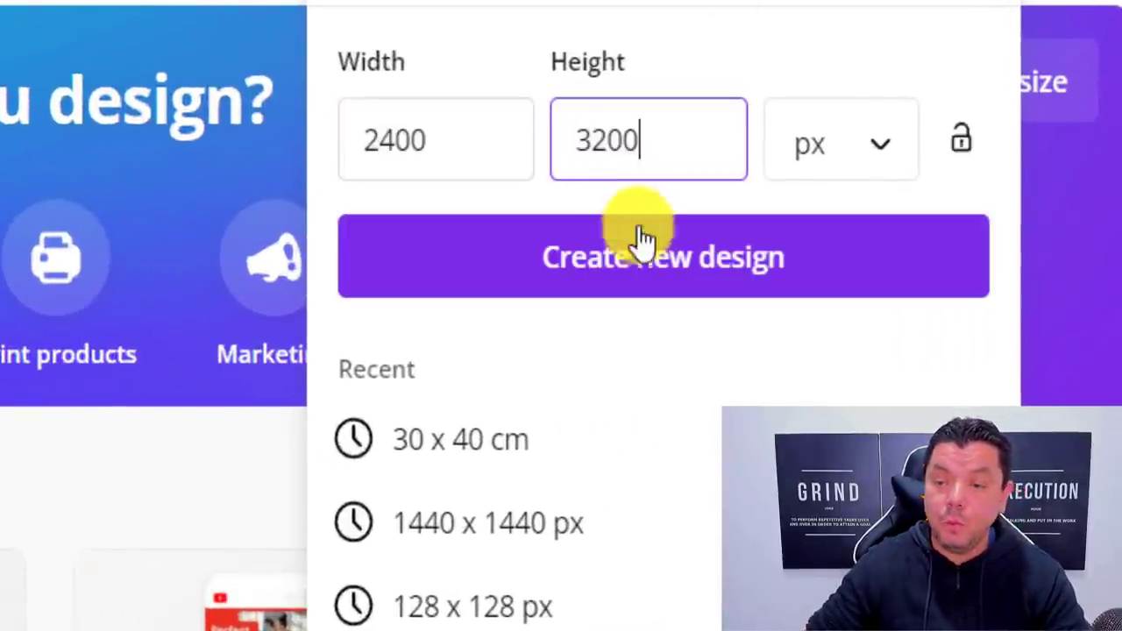
{"action": "left_click", "coordinate": [644, 249]}
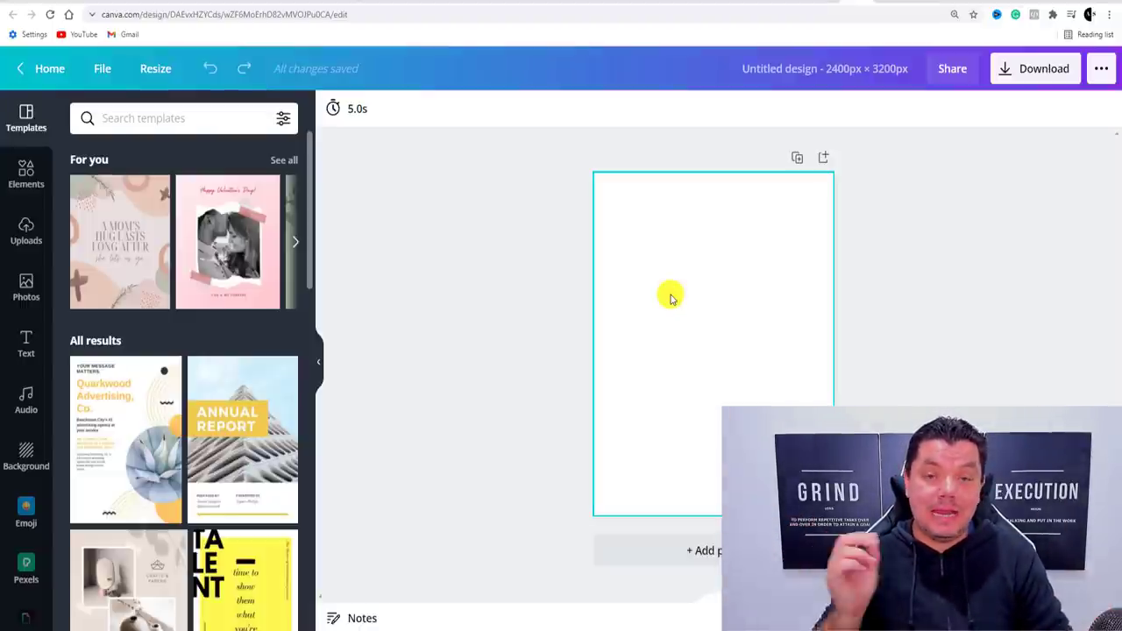
- Search Canva's Elements library for 'pulse'
{"action": "left_click", "coordinate": [23, 172]}
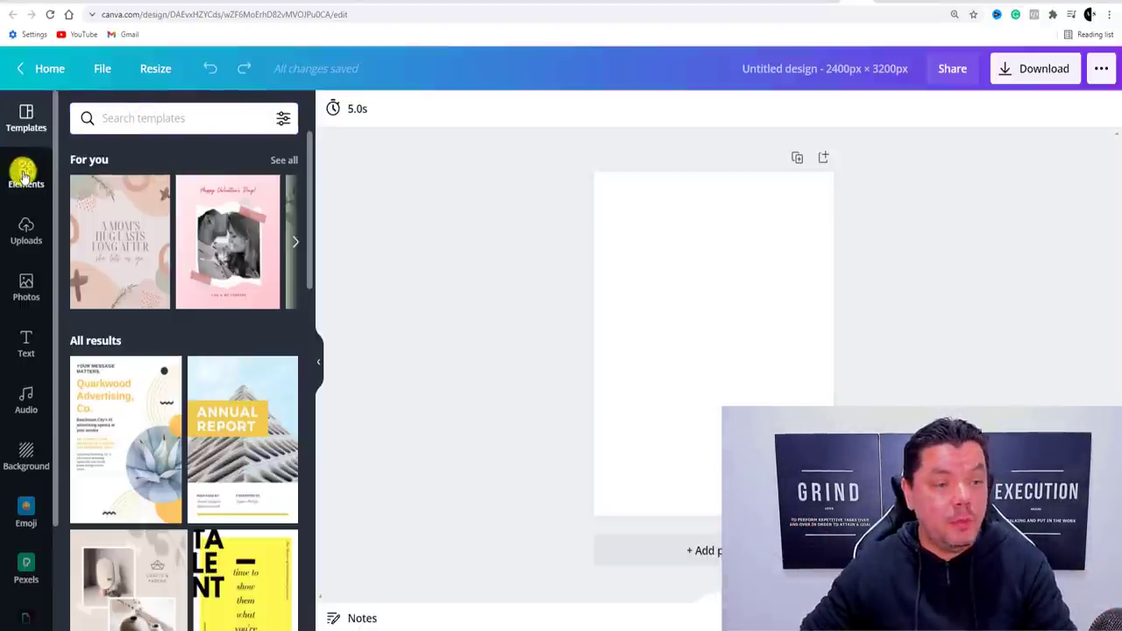
{"action": "left_click", "coordinate": [117, 117]}
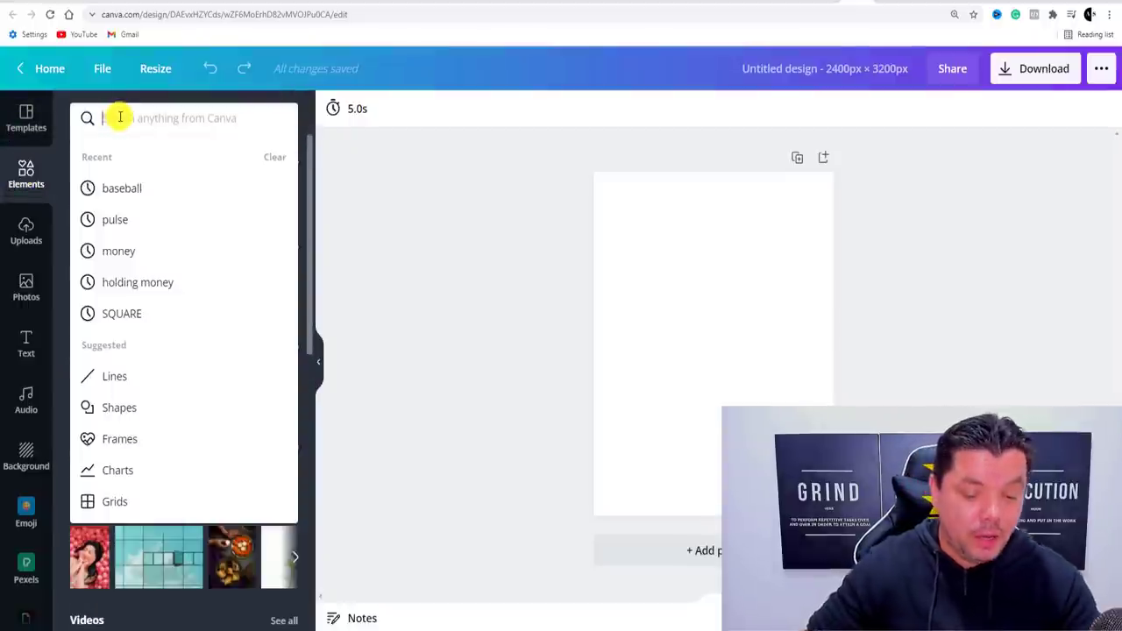
{"action": "type", "text": "pulse"}
{"action": "key", "text": "Return"}
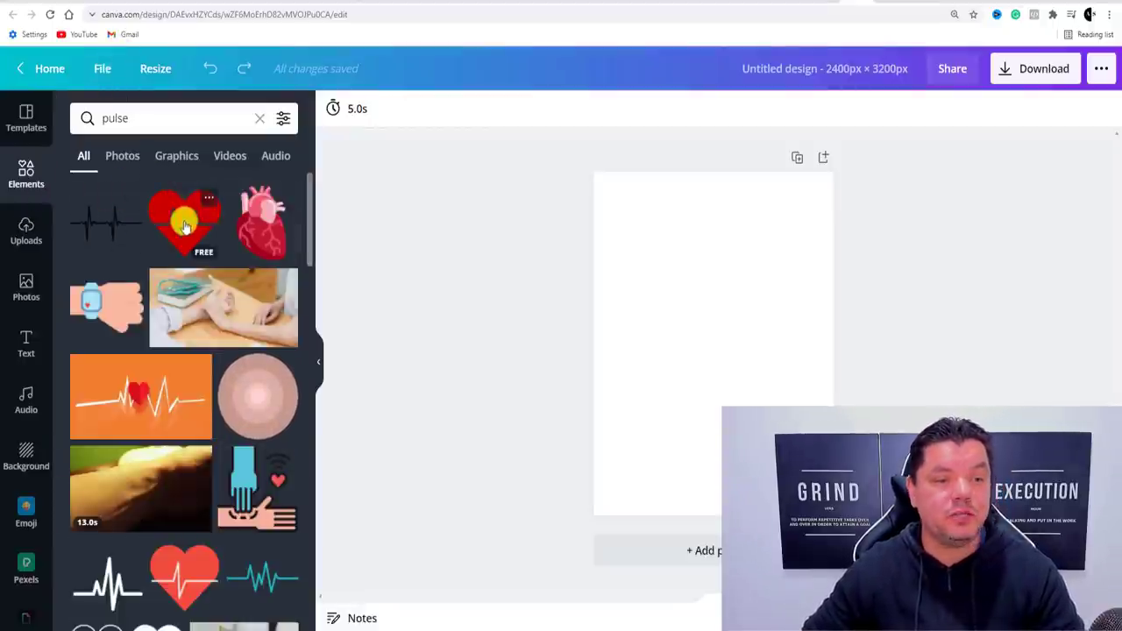
- Add the blue heartbeat pulse-line graphic from the results to the page
{"action": "scroll", "coordinate": [201, 235], "scroll_direction": "down", "scroll_amount": 6}
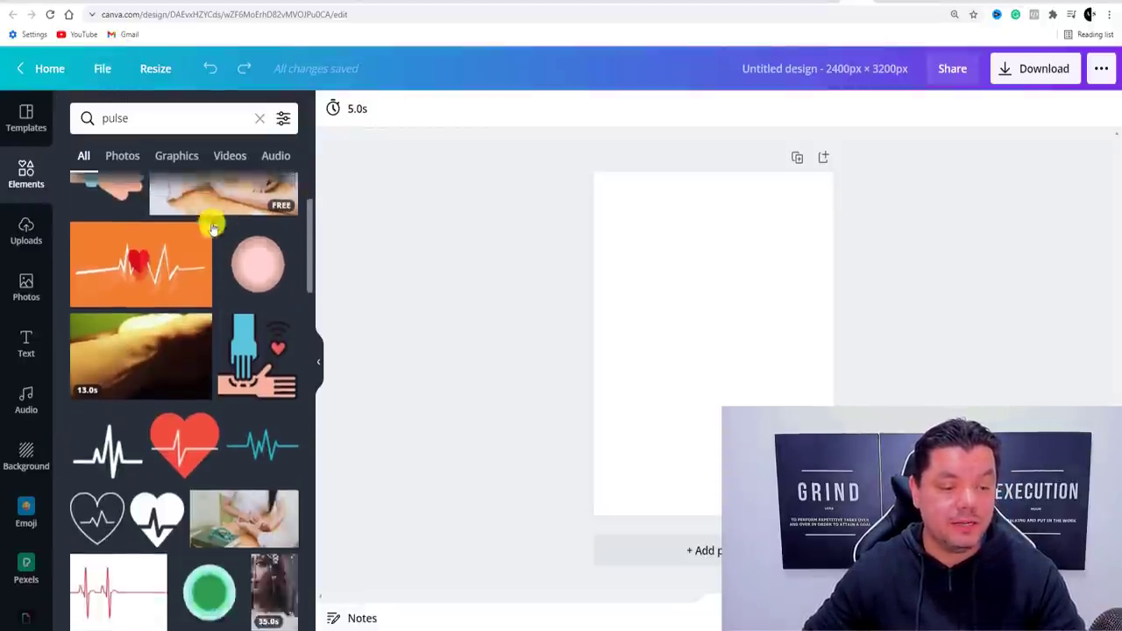
{"action": "scroll", "coordinate": [228, 253], "scroll_direction": "down", "scroll_amount": 8}
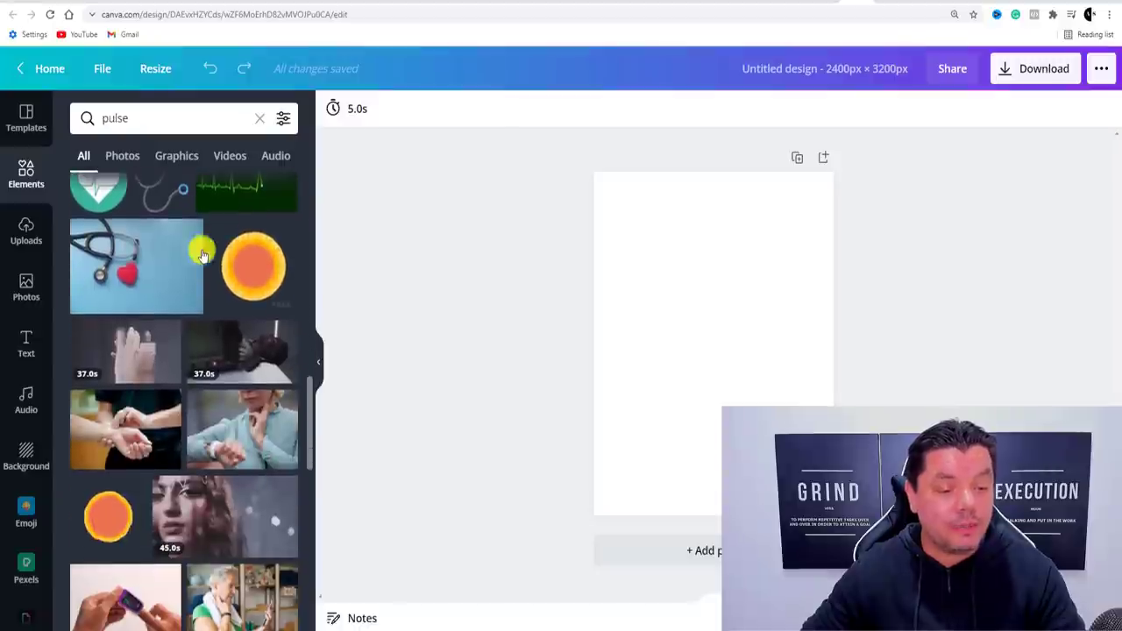
{"action": "scroll", "coordinate": [213, 298], "scroll_direction": "down", "scroll_amount": 10}
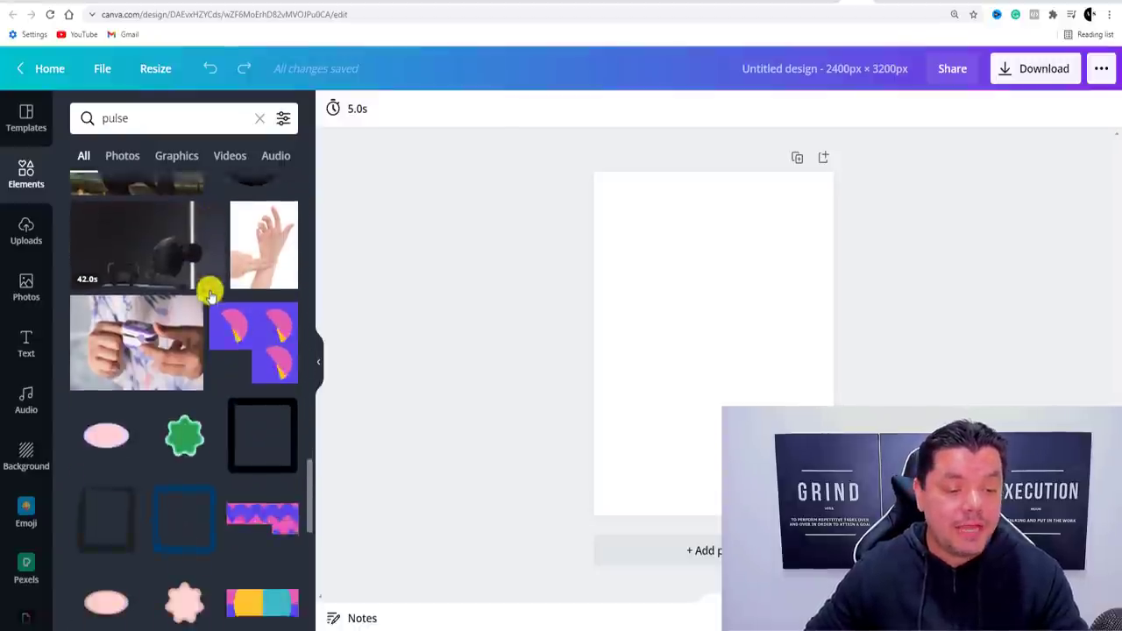
{"action": "scroll", "coordinate": [214, 275], "scroll_direction": "down", "scroll_amount": 2}
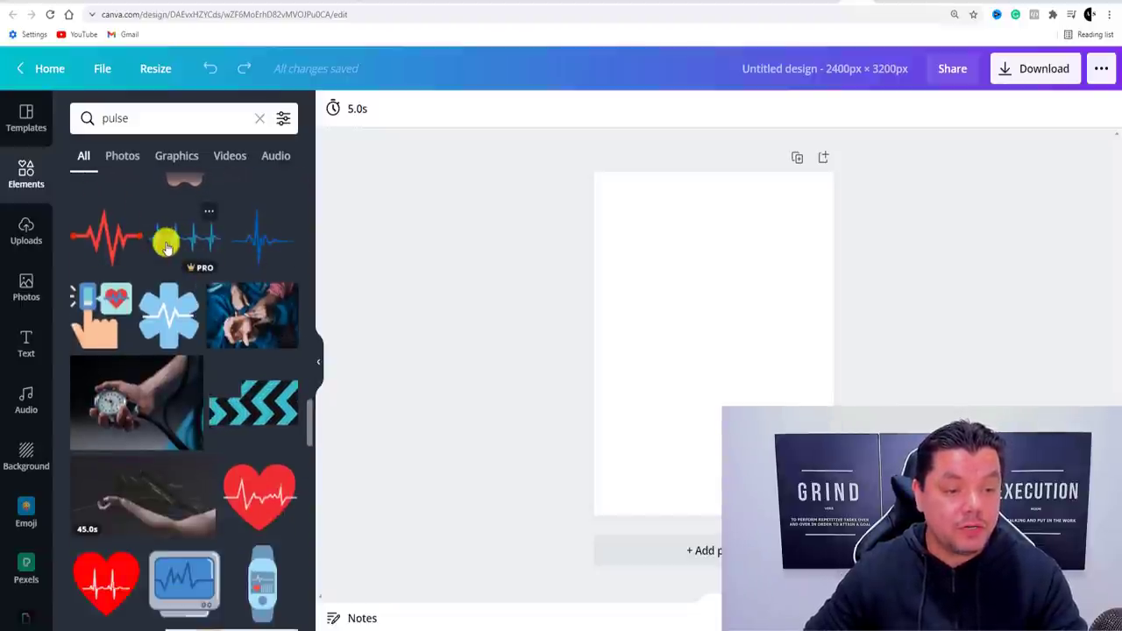
{"action": "scroll", "coordinate": [167, 245], "scroll_direction": "down", "scroll_amount": 10}
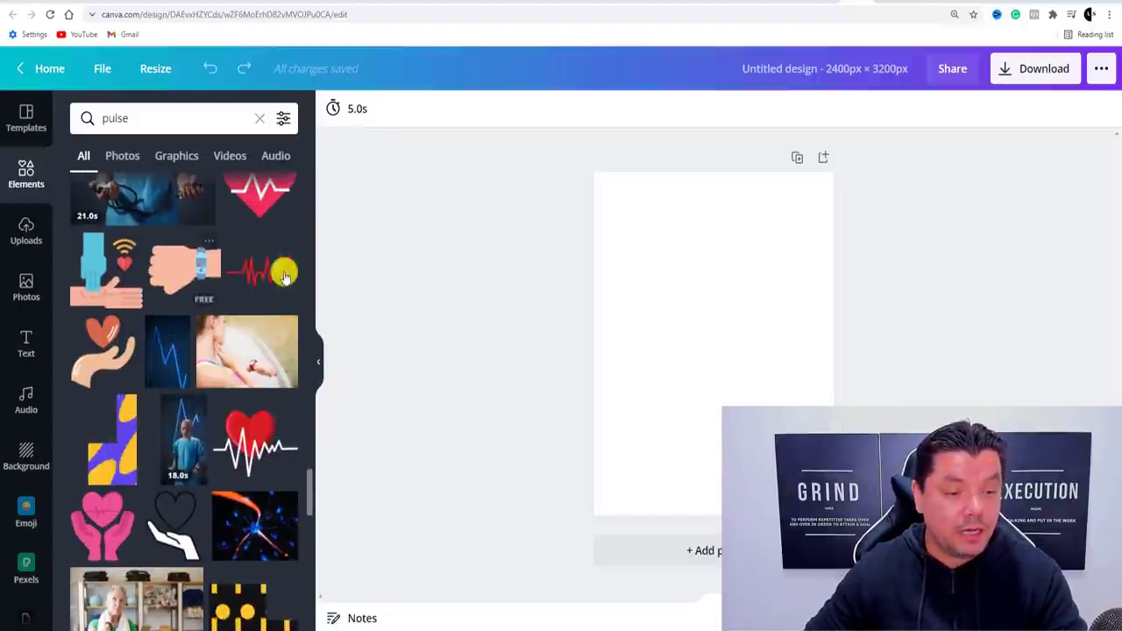
{"action": "scroll", "coordinate": [180, 293], "scroll_direction": "down", "scroll_amount": 4}
{"action": "scroll", "coordinate": [206, 406], "scroll_direction": "up", "scroll_amount": 7}
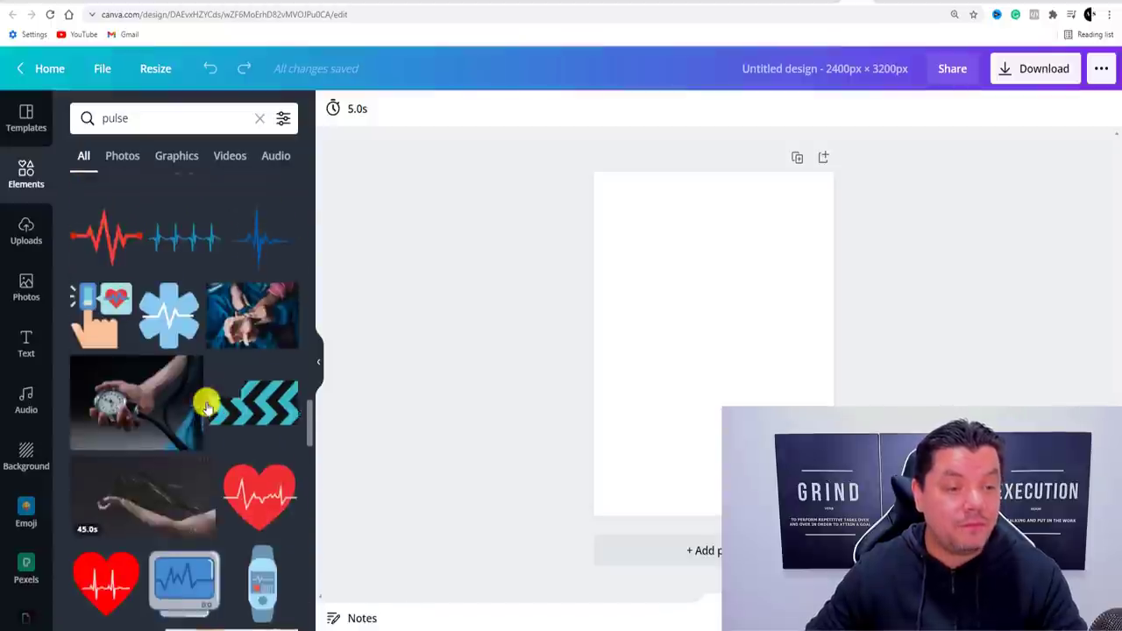
{"action": "scroll", "coordinate": [206, 406], "scroll_direction": "up", "scroll_amount": 4}
{"action": "left_click", "coordinate": [182, 482]}
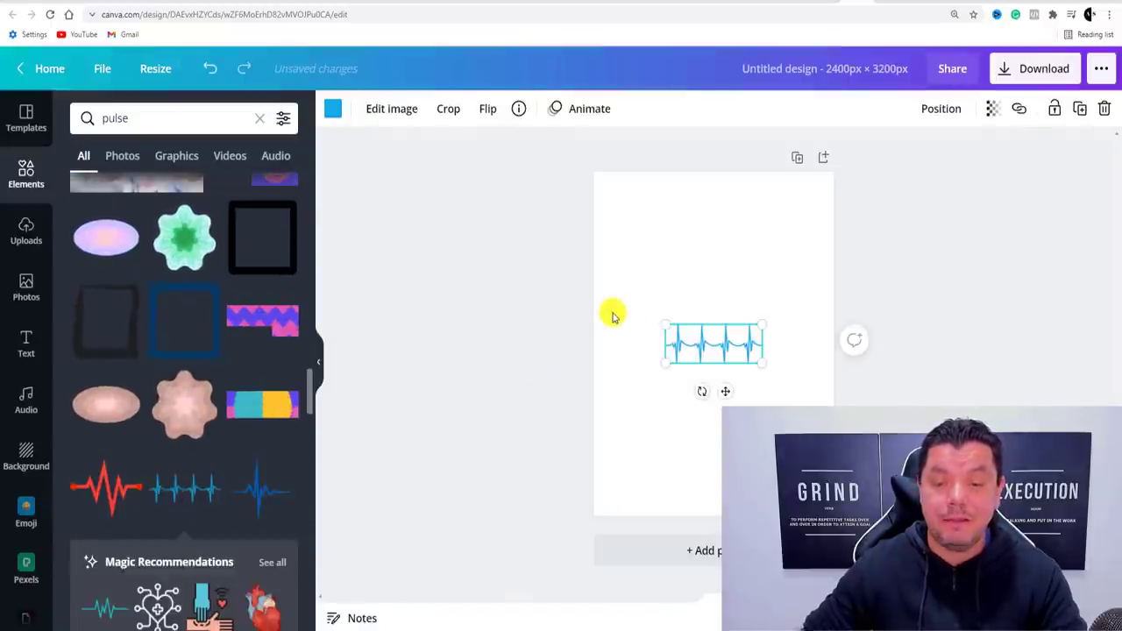
- Enlarge the pulse graphic to the page's right edge and crop it to its left two beats
{"action": "left_click_drag", "start_coordinate": [667, 326], "coordinate": [595, 296]}
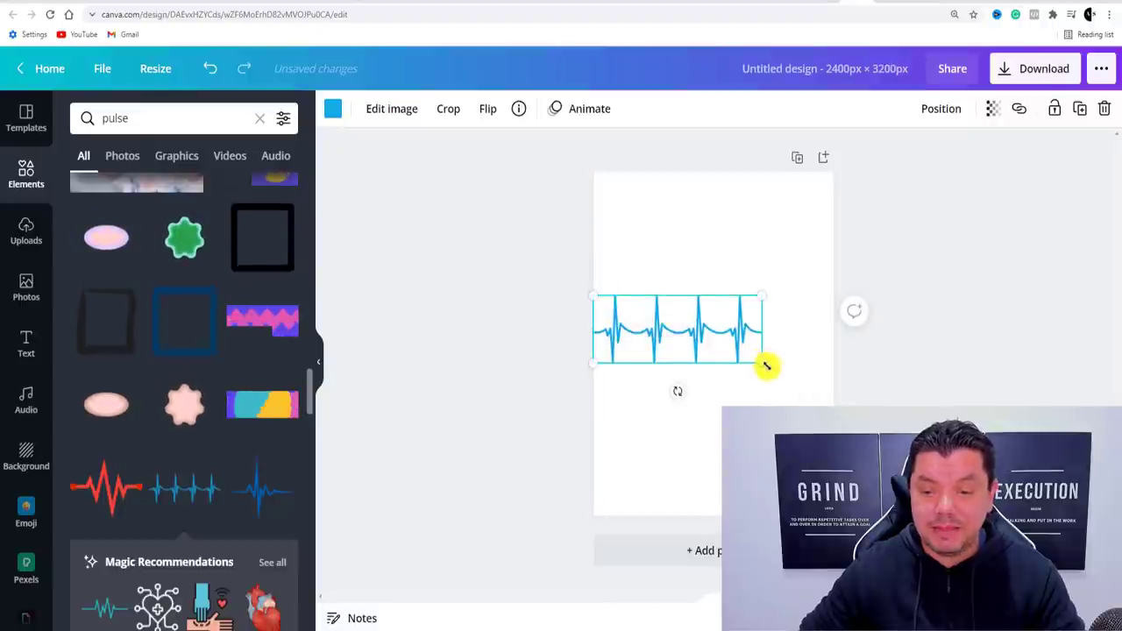
{"action": "left_click_drag", "start_coordinate": [766, 365], "coordinate": [830, 395]}
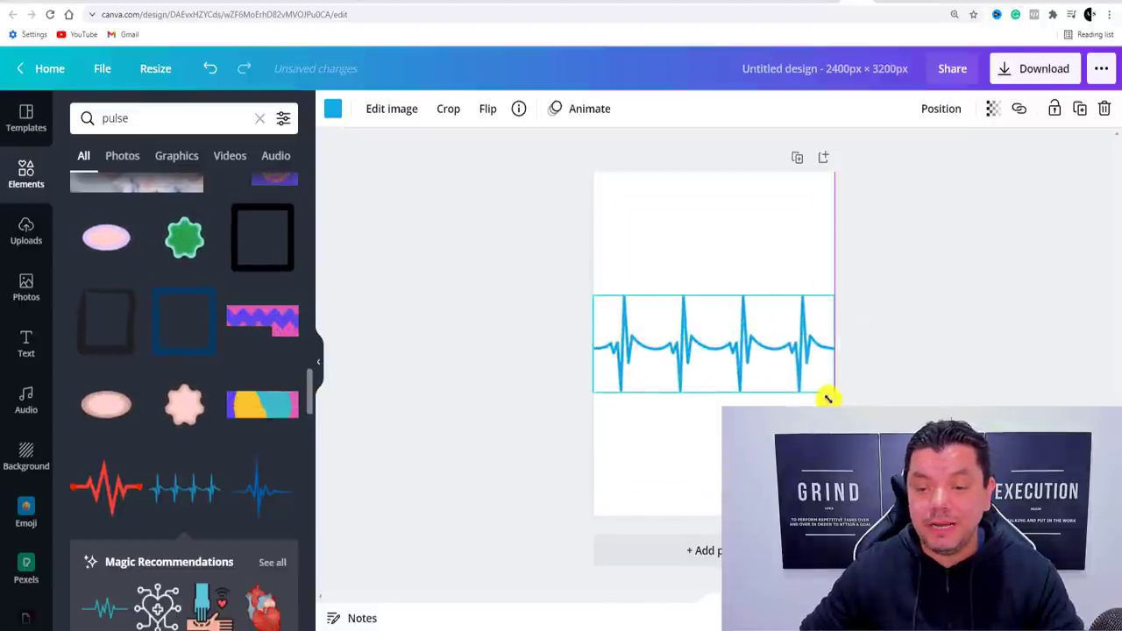
{"action": "left_click", "coordinate": [448, 112]}
{"action": "left_click_drag", "start_coordinate": [836, 300], "coordinate": [712, 290]}
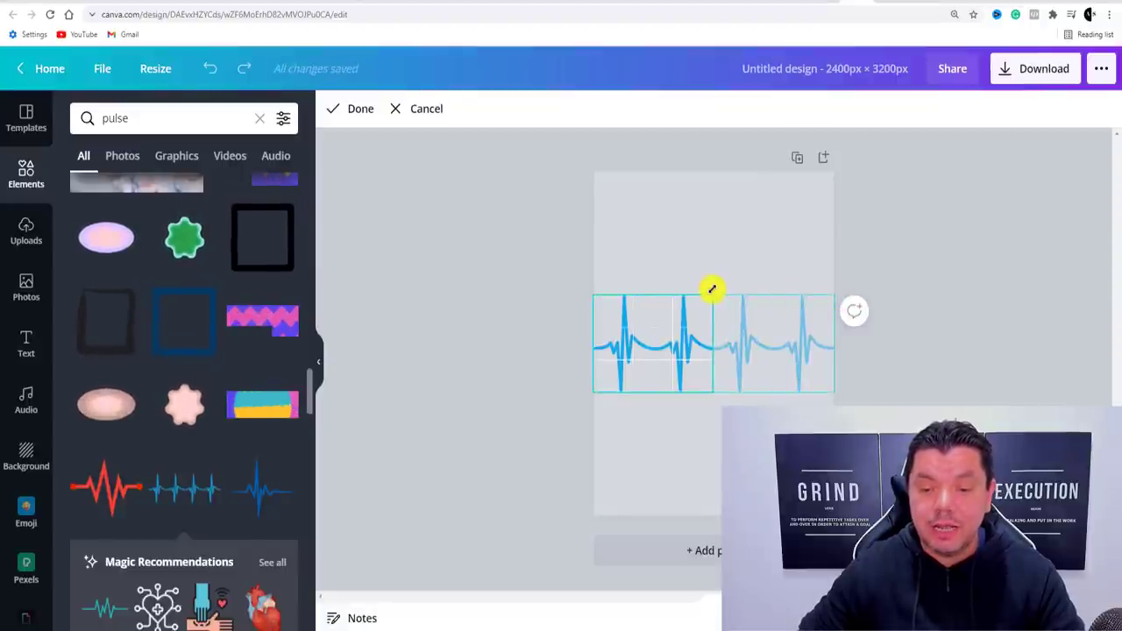
{"action": "key", "text": "Return"}
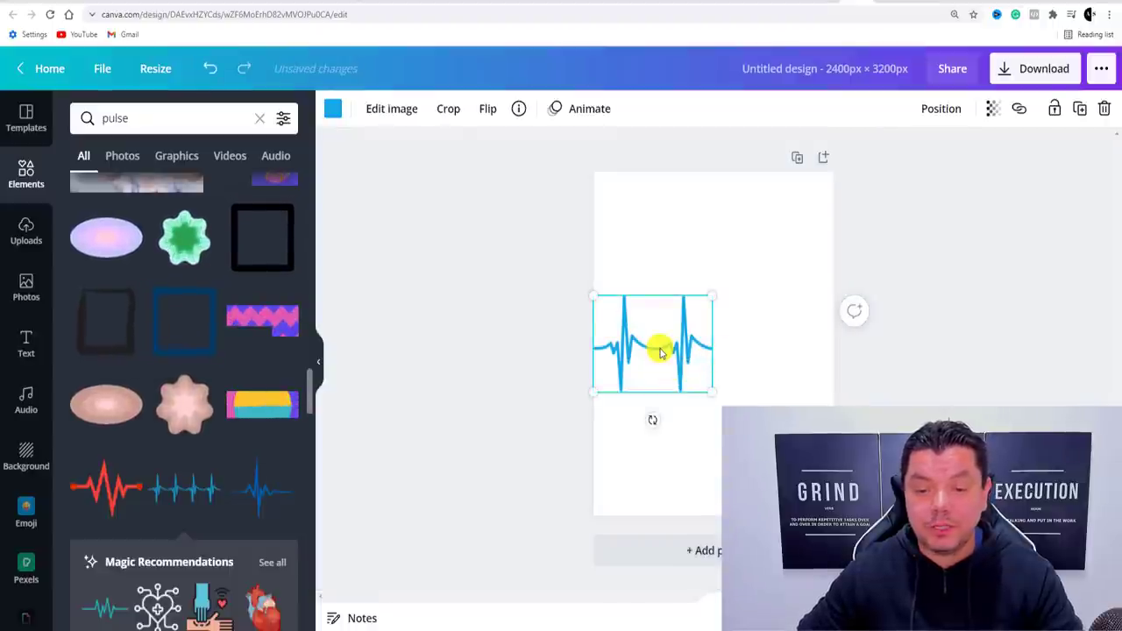
- Recolour the pulse line from blue to a medium grey
{"action": "left_click", "coordinate": [331, 108]}
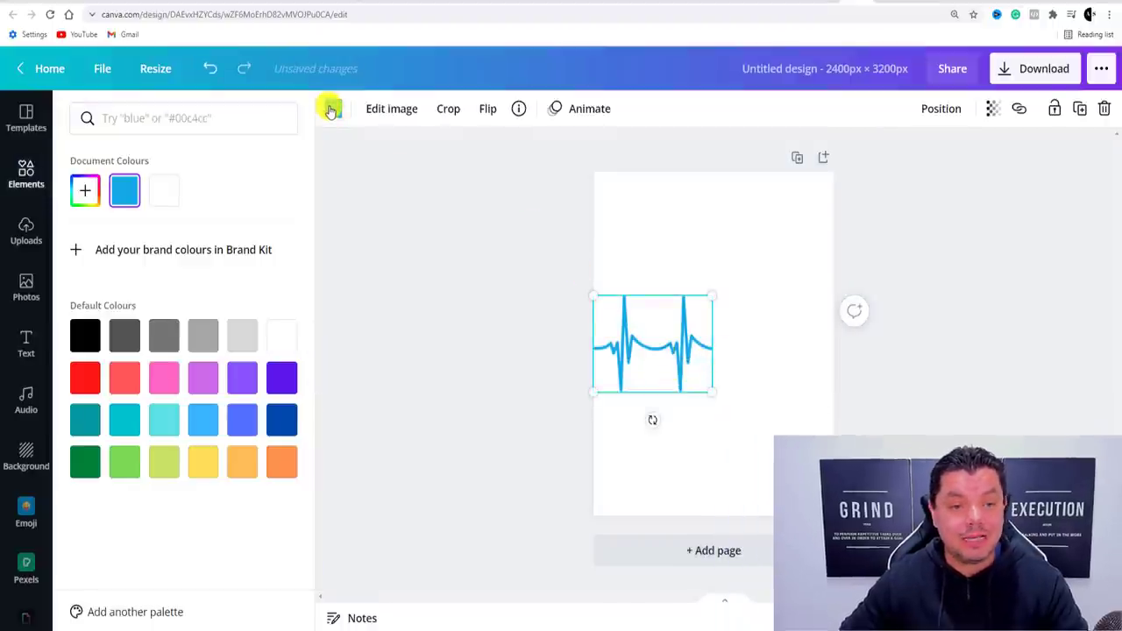
{"action": "left_click", "coordinate": [200, 338]}
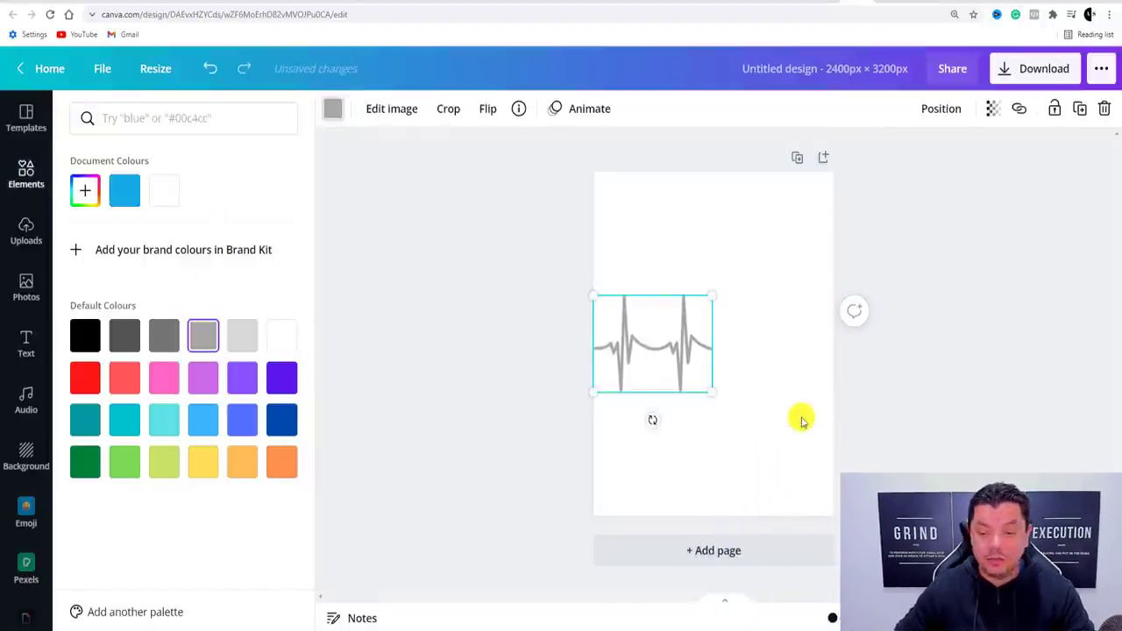
{"action": "key", "text": "Escape"}
{"action": "left_click", "coordinate": [333, 109]}
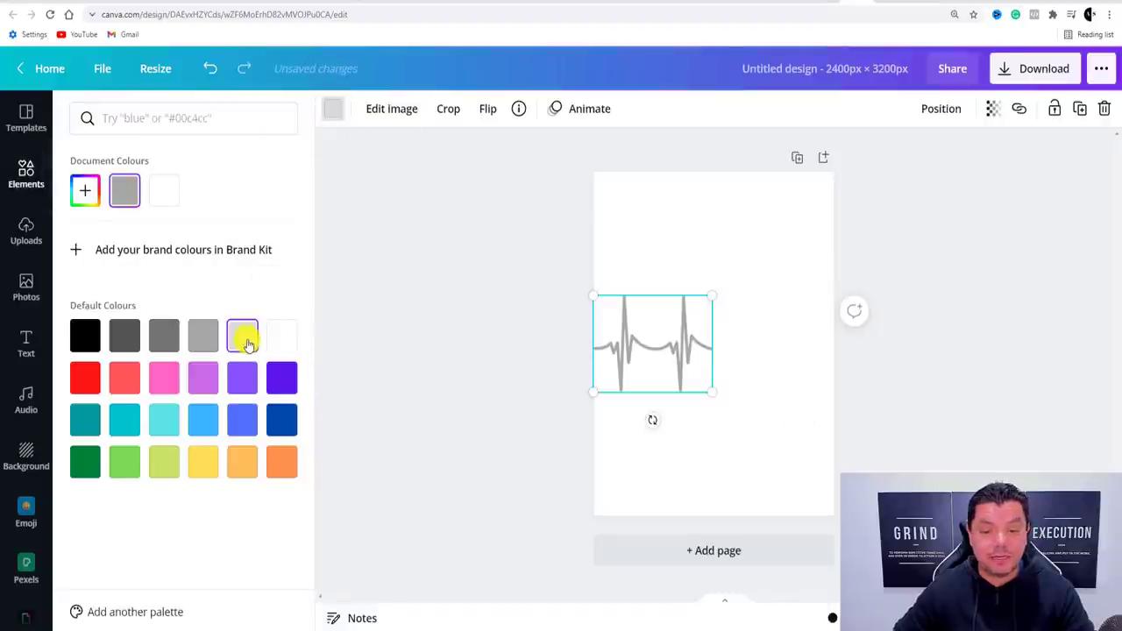
{"action": "left_click", "coordinate": [246, 342]}
{"action": "left_click", "coordinate": [206, 337]}
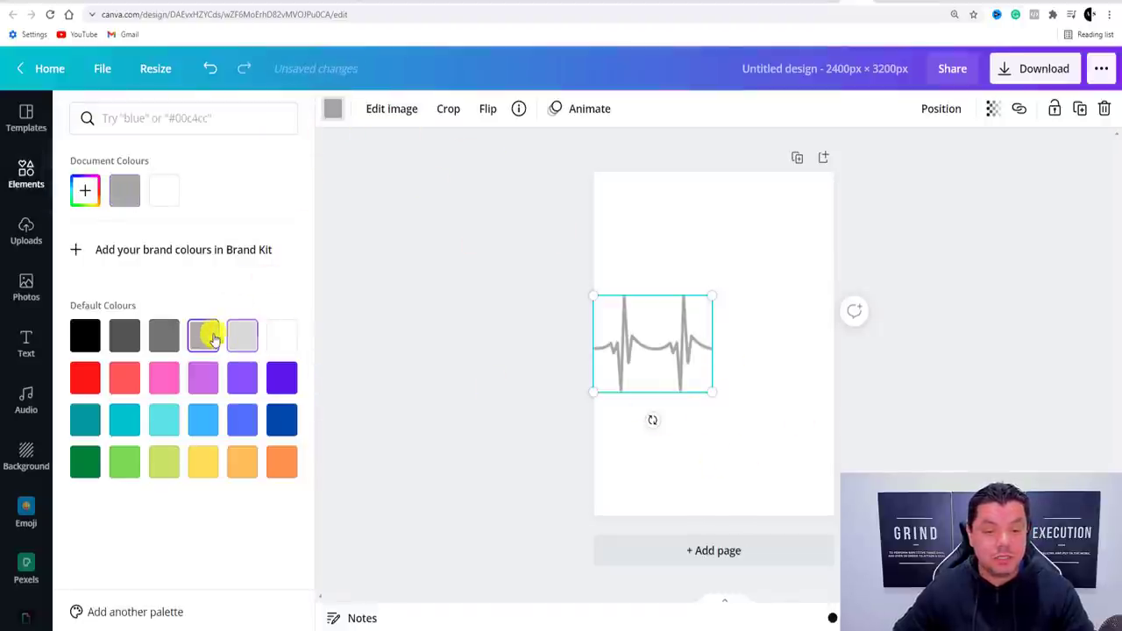
{"action": "key", "text": "Escape"}
- Reselect the grey pulse line and bring up its context menu
{"action": "left_click", "coordinate": [750, 383]}
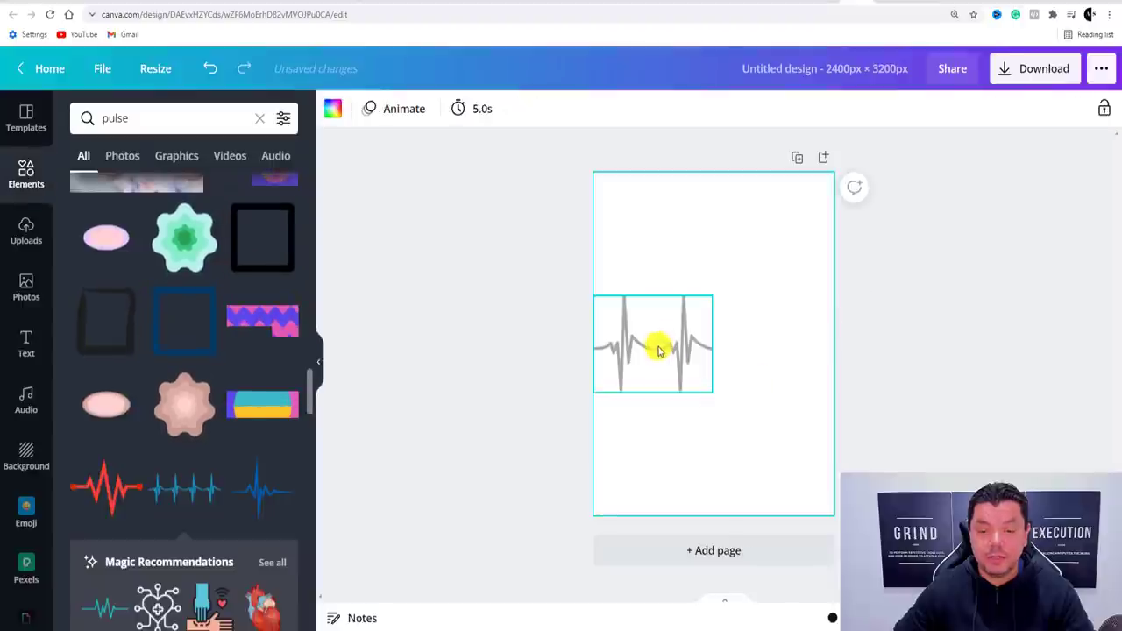
{"action": "left_click", "coordinate": [658, 345]}
{"action": "right_click", "coordinate": [658, 347]}
- Duplicate the grey pulse line and place the copy to the right of the original
{"action": "left_click", "coordinate": [703, 338]}
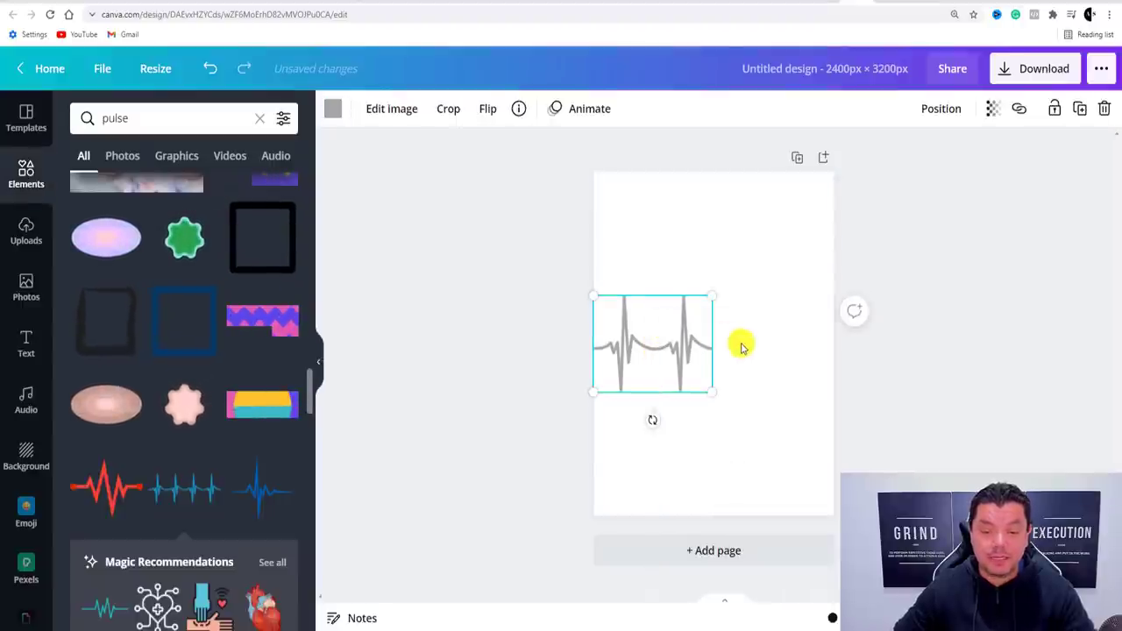
{"action": "key", "text": "ctrl+v"}
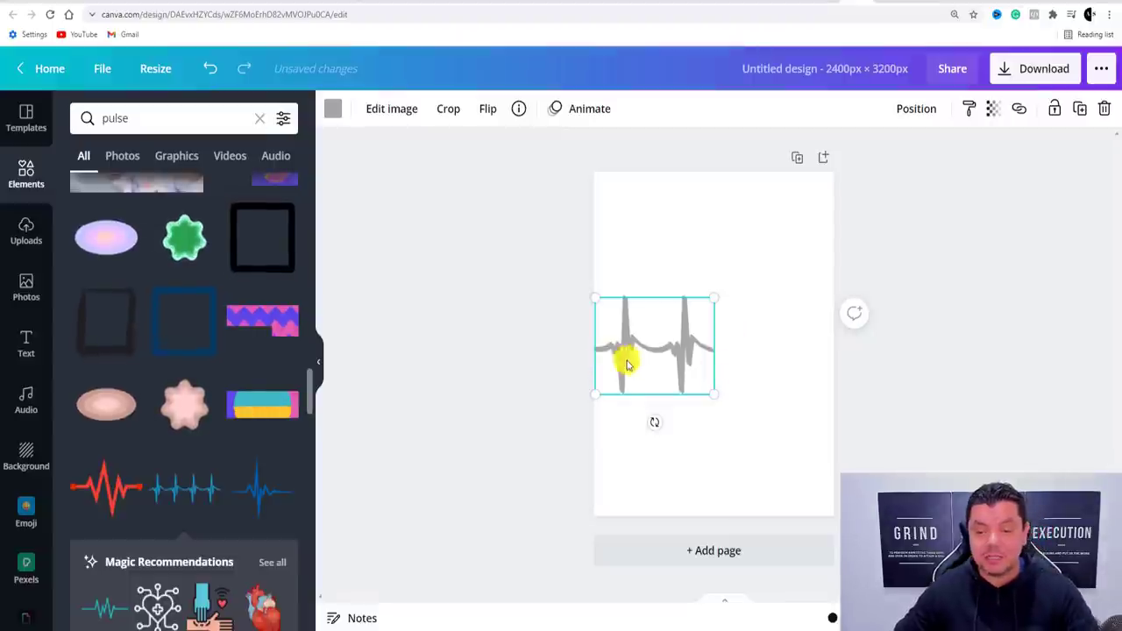
{"action": "left_click_drag", "start_coordinate": [626, 359], "coordinate": [763, 350]}
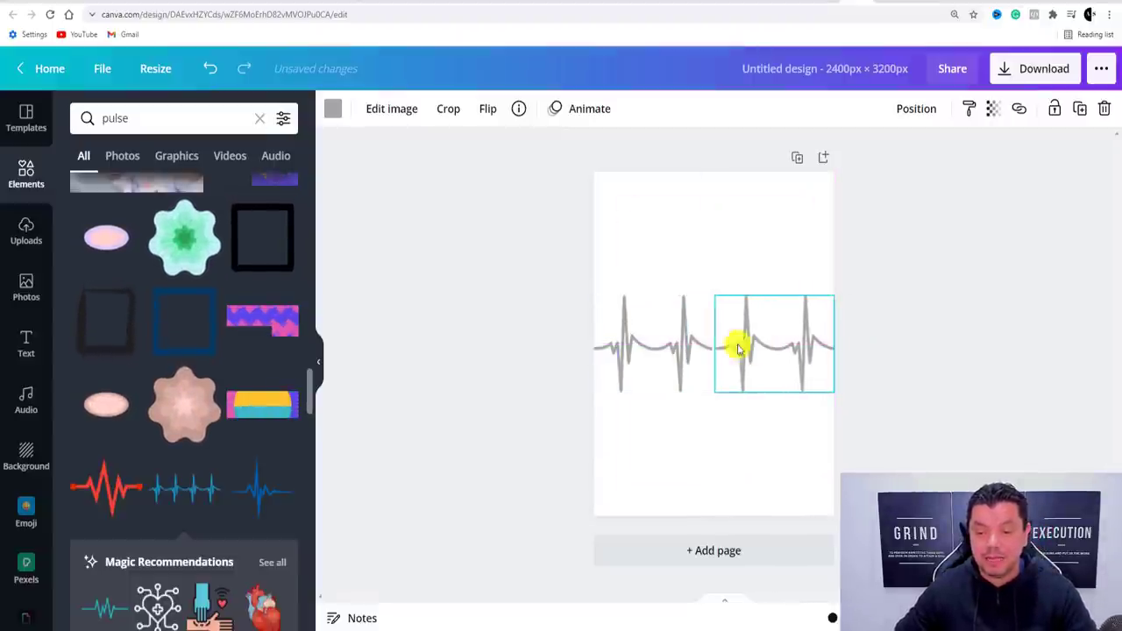
- Shrink both pulse lines and align them on the page's centre line with a gap
{"action": "left_click", "coordinate": [679, 313]}
{"action": "left_click_drag", "start_coordinate": [715, 299], "coordinate": [676, 325]}
{"action": "left_click_drag", "start_coordinate": [649, 363], "coordinate": [648, 346]}
{"action": "left_click", "coordinate": [744, 338]}
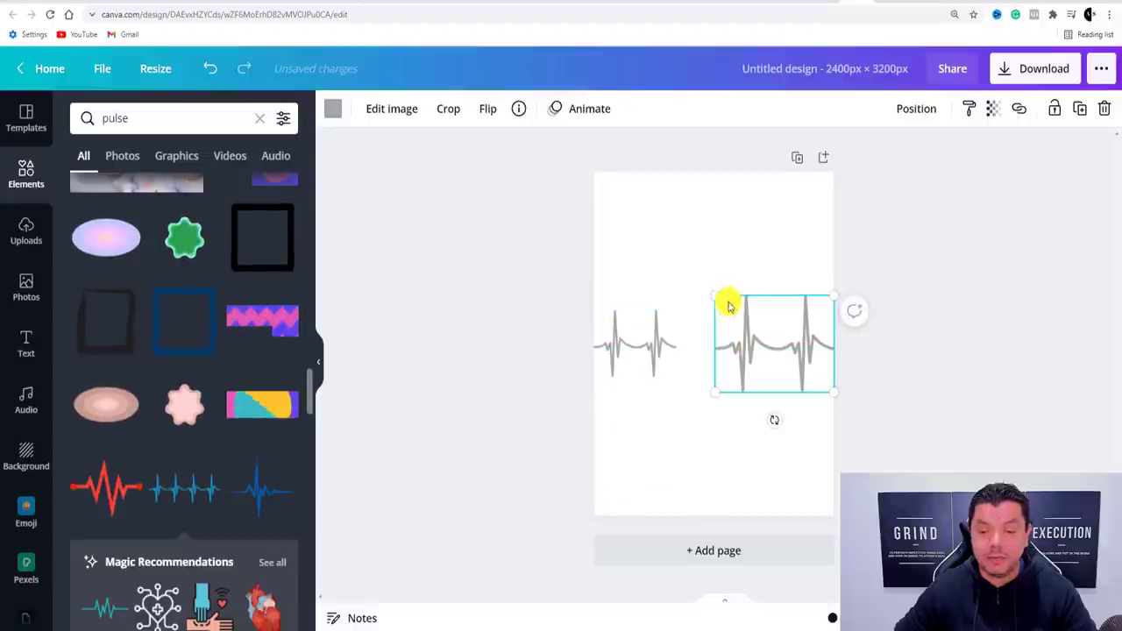
{"action": "left_click_drag", "start_coordinate": [719, 298], "coordinate": [750, 320]}
{"action": "mouse_move", "coordinate": [766, 373]}
{"action": "left_mouse_down"}
{"action": "mouse_move", "coordinate": [703, 354]}
{"action": "mouse_move", "coordinate": [766, 356]}
{"action": "left_mouse_up"}
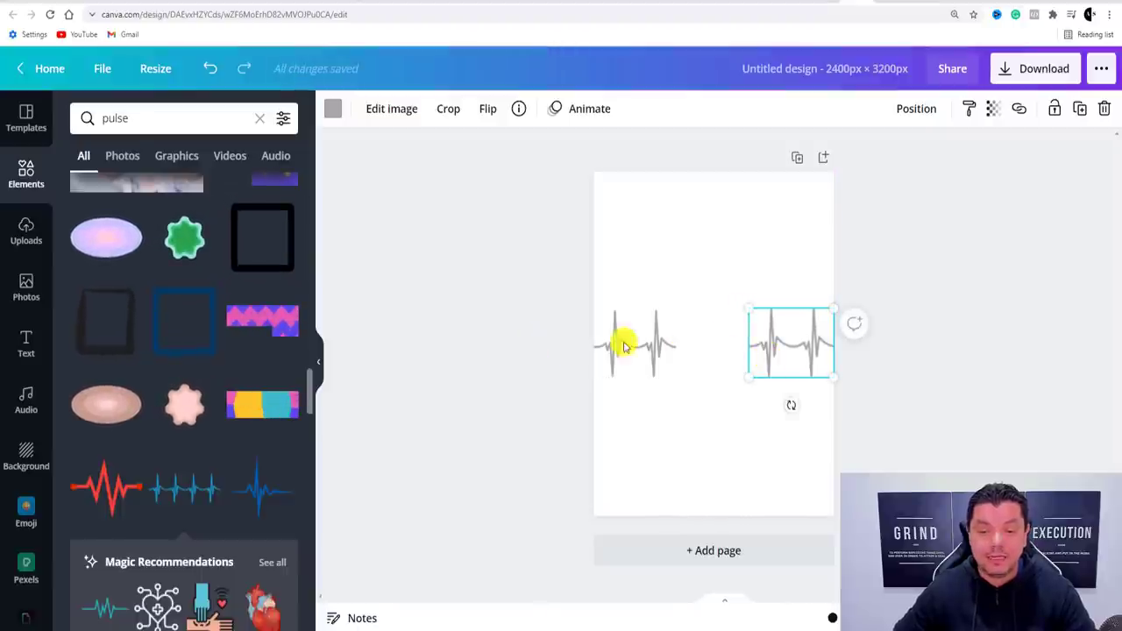
{"action": "left_click", "coordinate": [469, 286]}
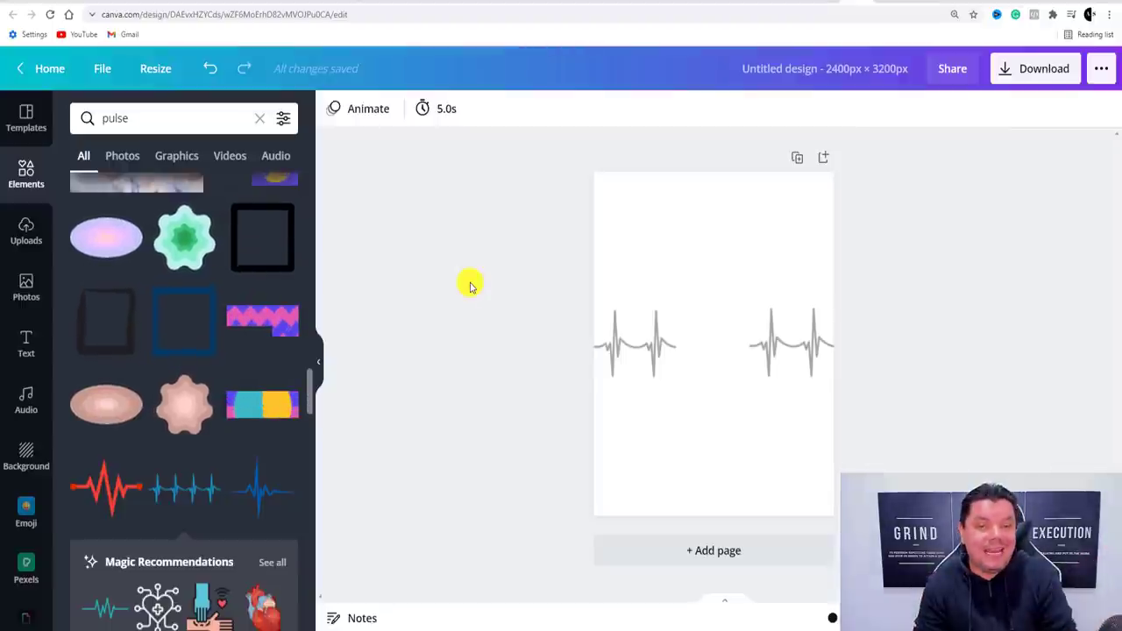
- Search Elements for 'tennis' and add the line-drawn tennis ball with speed lines
{"action": "left_click", "coordinate": [115, 117]}
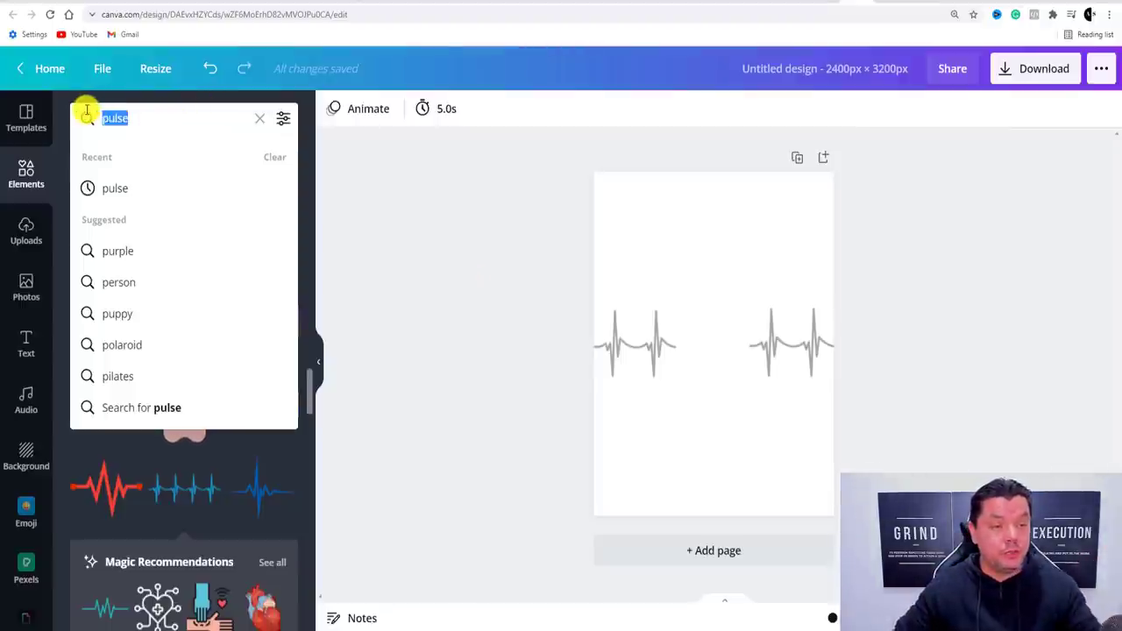
{"action": "type", "text": "tennis"}
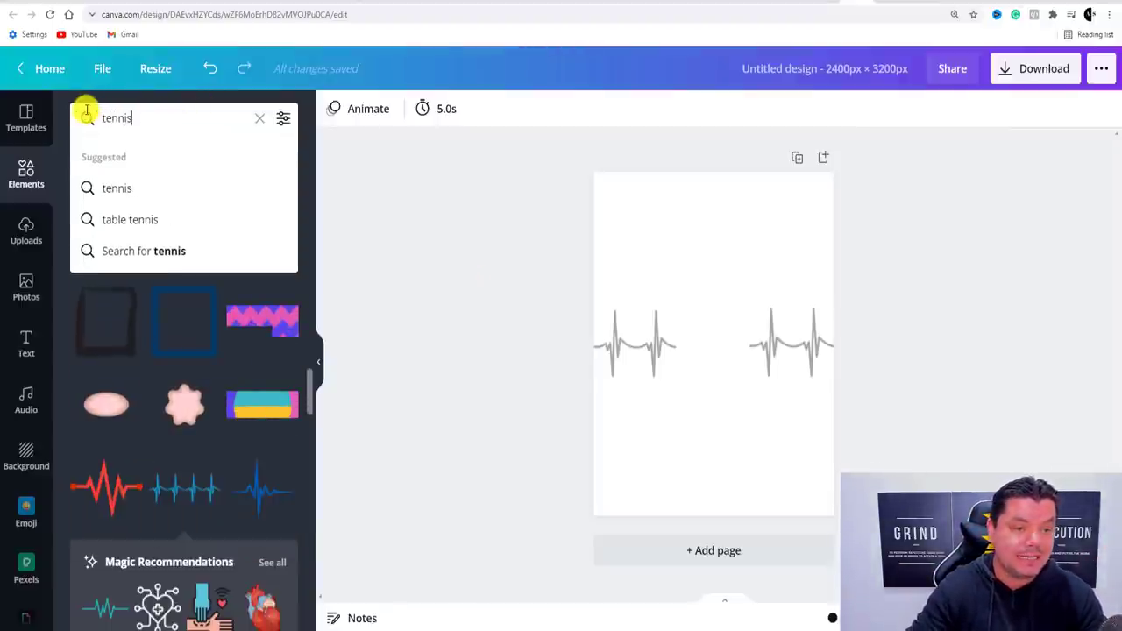
{"action": "key", "text": "Return"}
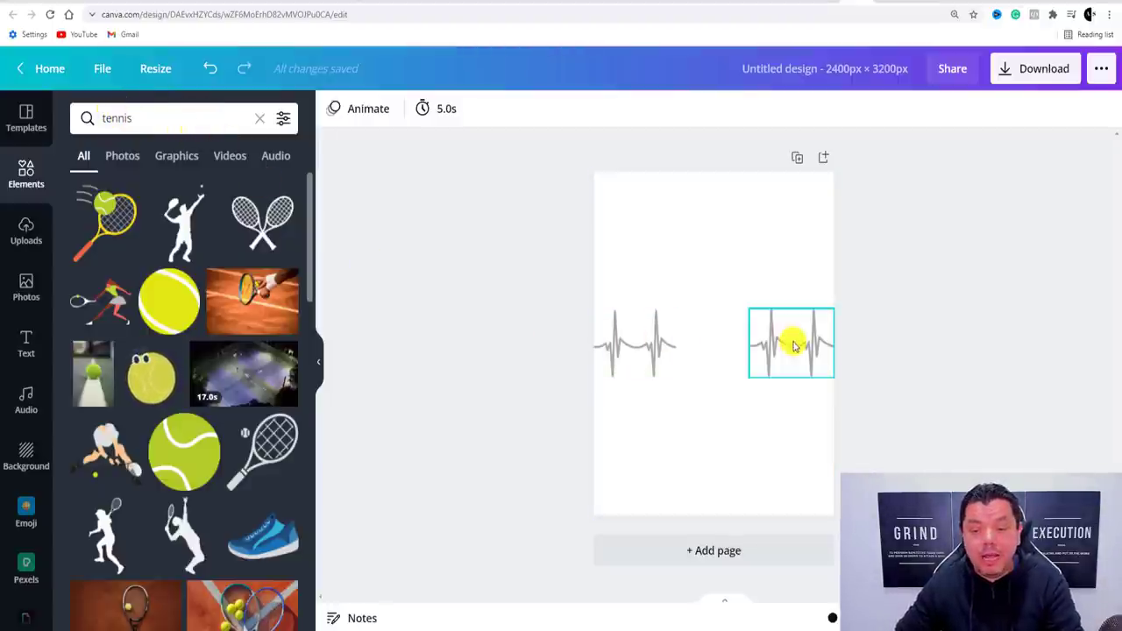
{"action": "scroll", "coordinate": [129, 326], "scroll_direction": "down", "scroll_amount": 1}
{"action": "scroll", "coordinate": [149, 331], "scroll_direction": "down", "scroll_amount": 3}
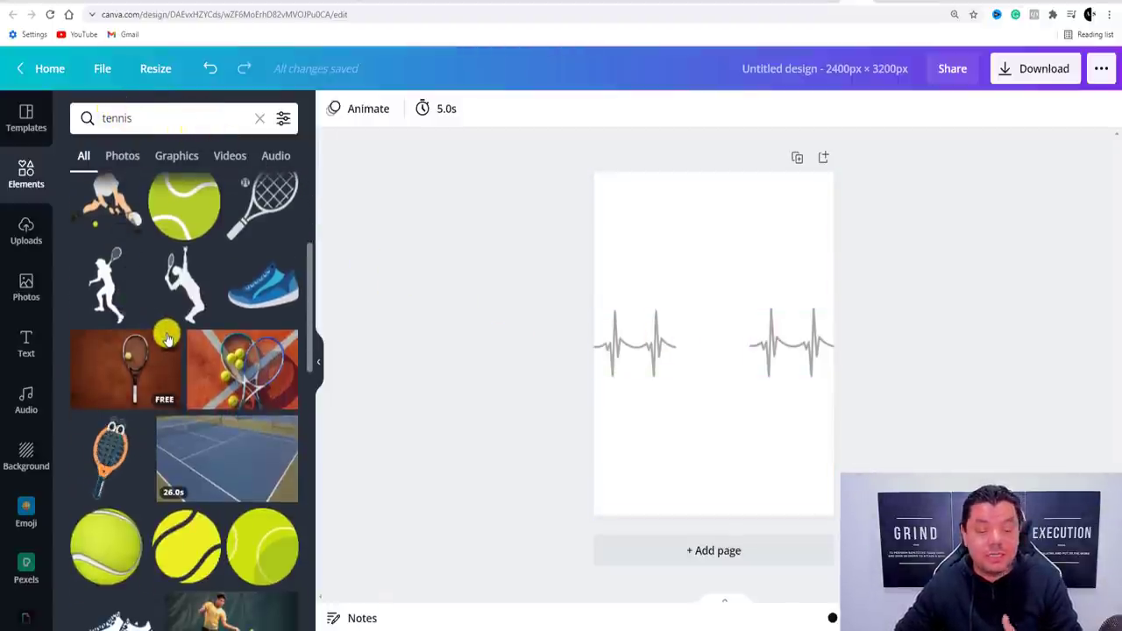
{"action": "scroll", "coordinate": [166, 338], "scroll_direction": "down", "scroll_amount": 4}
{"action": "scroll", "coordinate": [166, 337], "scroll_direction": "down", "scroll_amount": 2}
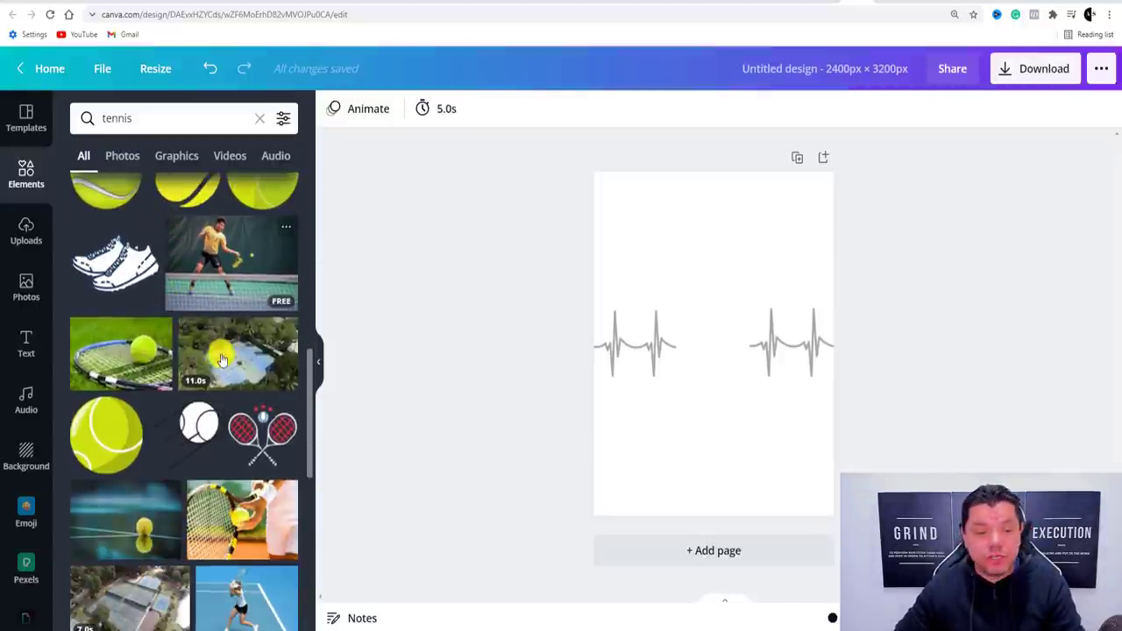
{"action": "left_click", "coordinate": [198, 429]}
- Move the line-art tennis ball into the heartbeat gap and colour it grey
{"action": "mouse_move", "coordinate": [731, 325]}
{"action": "left_mouse_down"}
{"action": "mouse_move", "coordinate": [717, 346]}
{"action": "mouse_move", "coordinate": [717, 336]}
{"action": "left_mouse_up"}
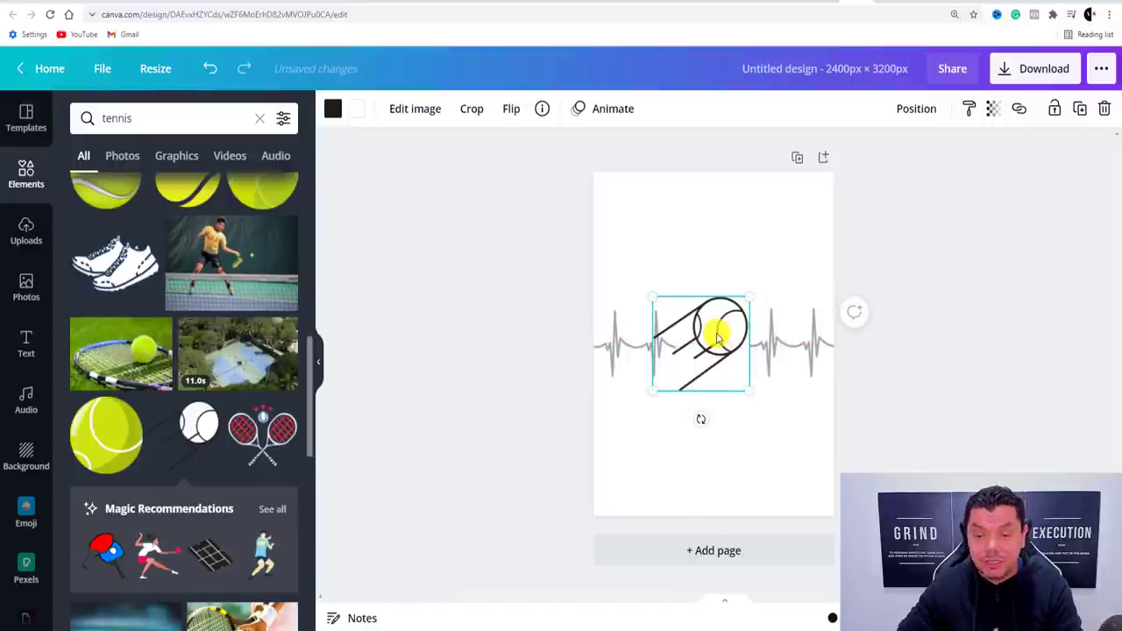
{"action": "left_click", "coordinate": [334, 110]}
{"action": "left_click", "coordinate": [169, 194]}
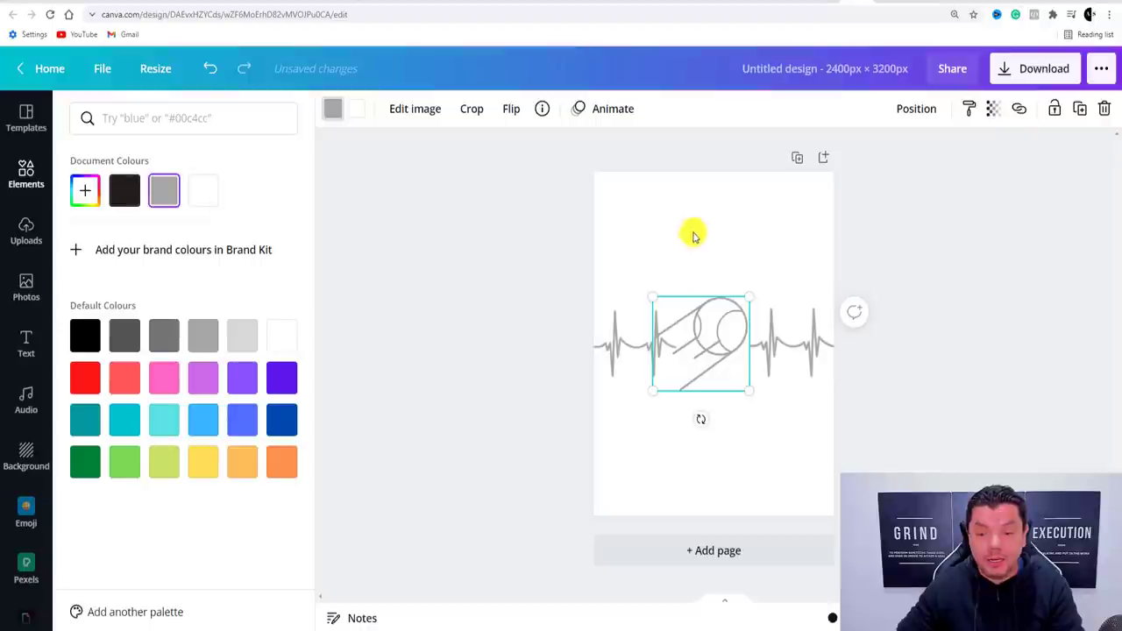
- Shrink the tennis ball to fit the gap and adjust the heartbeat lines around it
{"action": "left_click", "coordinate": [721, 346]}
{"action": "left_click", "coordinate": [636, 356]}
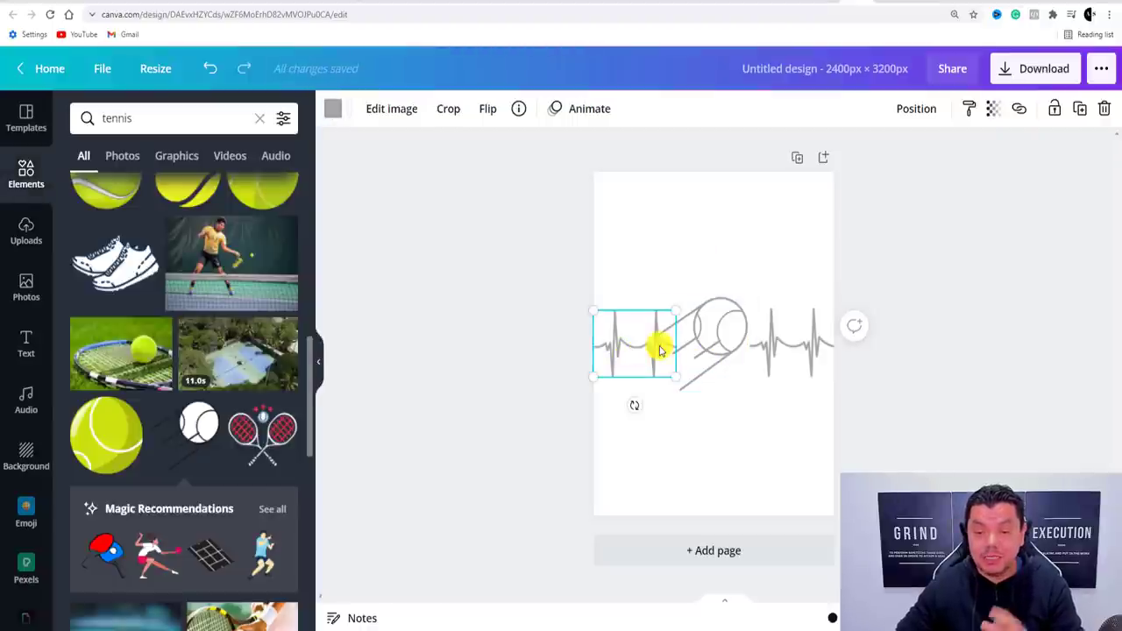
{"action": "left_click", "coordinate": [711, 326]}
{"action": "left_click_drag", "start_coordinate": [744, 303], "coordinate": [759, 340]}
{"action": "left_click", "coordinate": [751, 301]}
{"action": "left_click", "coordinate": [725, 256]}
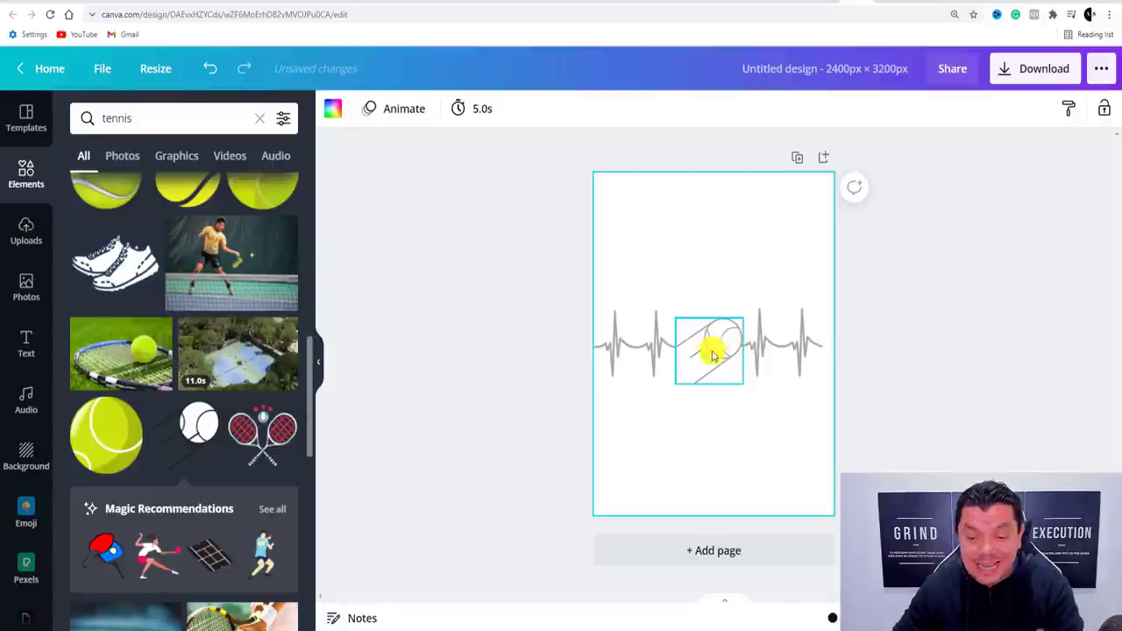
{"action": "left_click", "coordinate": [654, 355]}
- Nudge the tennis ball left and slide the right pulse line left to join it
{"action": "scroll", "coordinate": [833, 620], "scroll_direction": "up", "scroll_amount": 5}
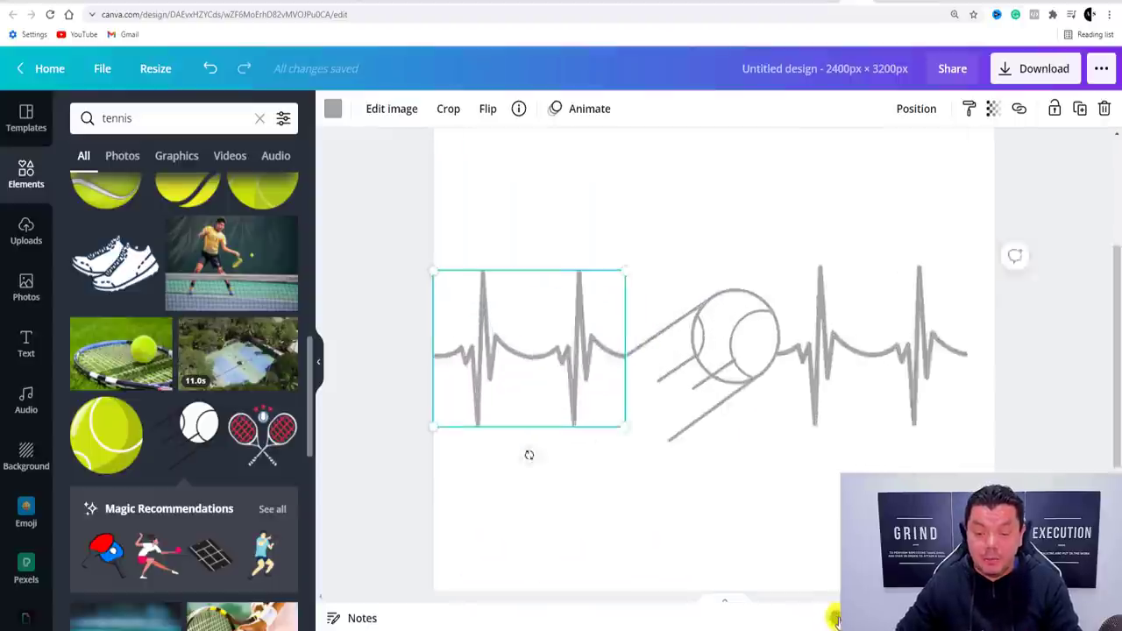
{"action": "left_click", "coordinate": [757, 332]}
{"action": "left_click_drag", "start_coordinate": [746, 331], "coordinate": [746, 333]}
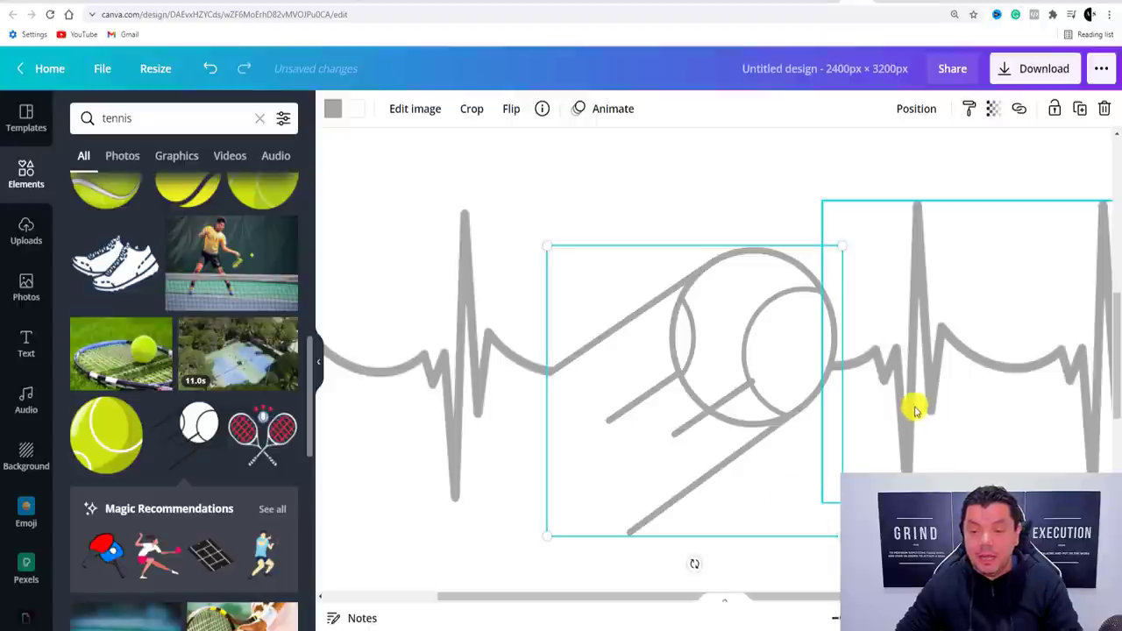
{"action": "left_click_drag", "start_coordinate": [914, 409], "coordinate": [908, 402]}
{"action": "scroll", "coordinate": [833, 618], "scroll_direction": "down", "scroll_amount": 5}
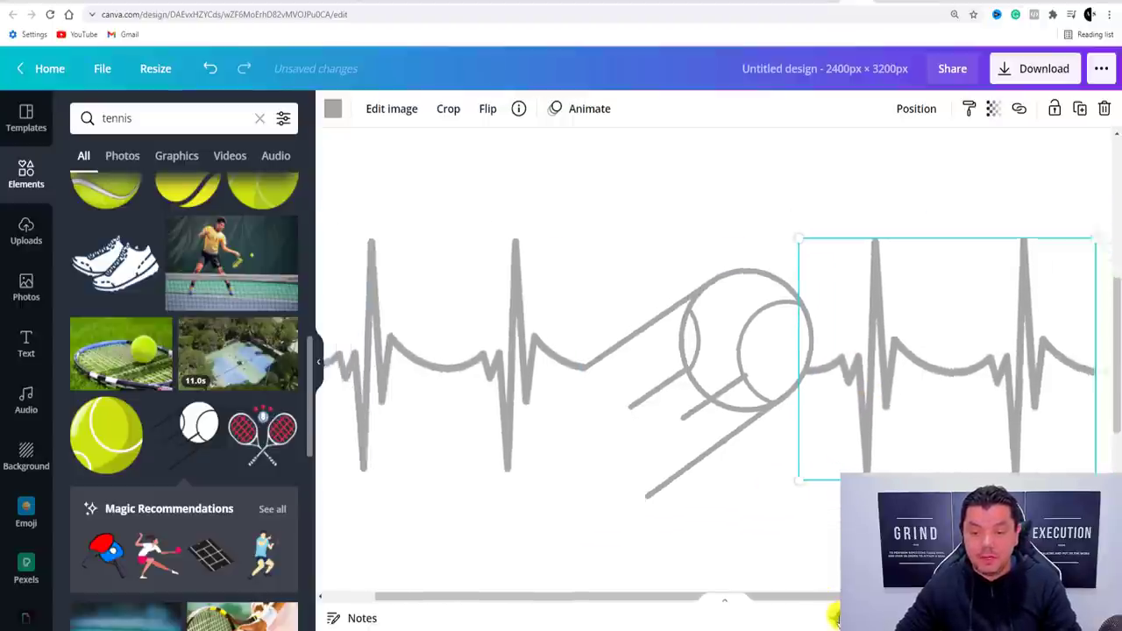
{"action": "left_click", "coordinate": [731, 236]}
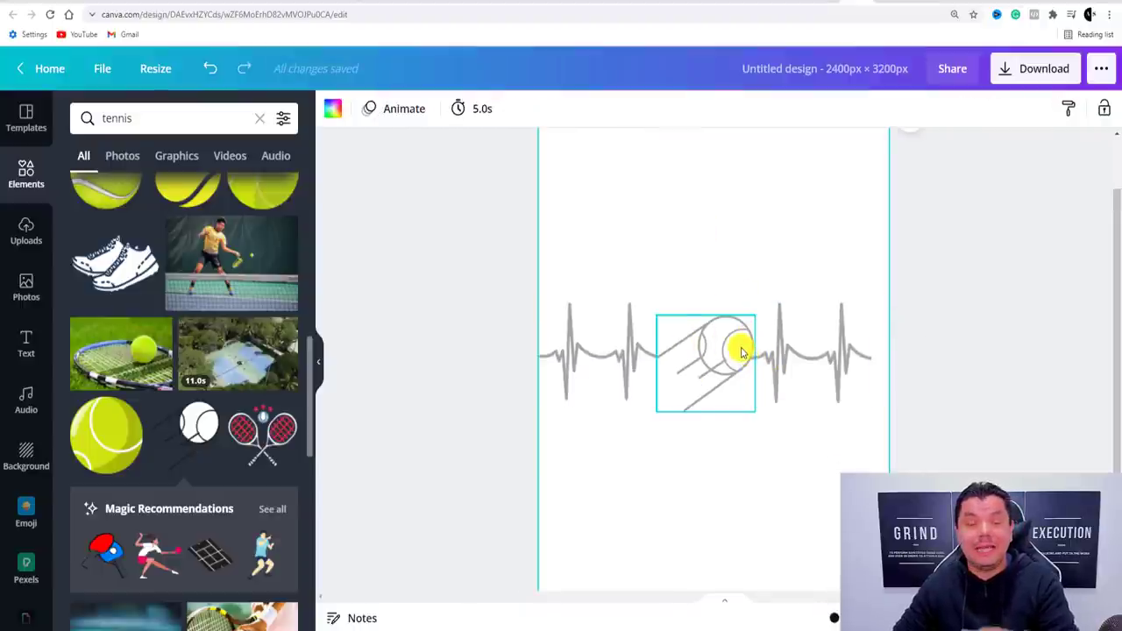
{"action": "scroll", "coordinate": [168, 366], "scroll_direction": "down", "scroll_amount": 4}
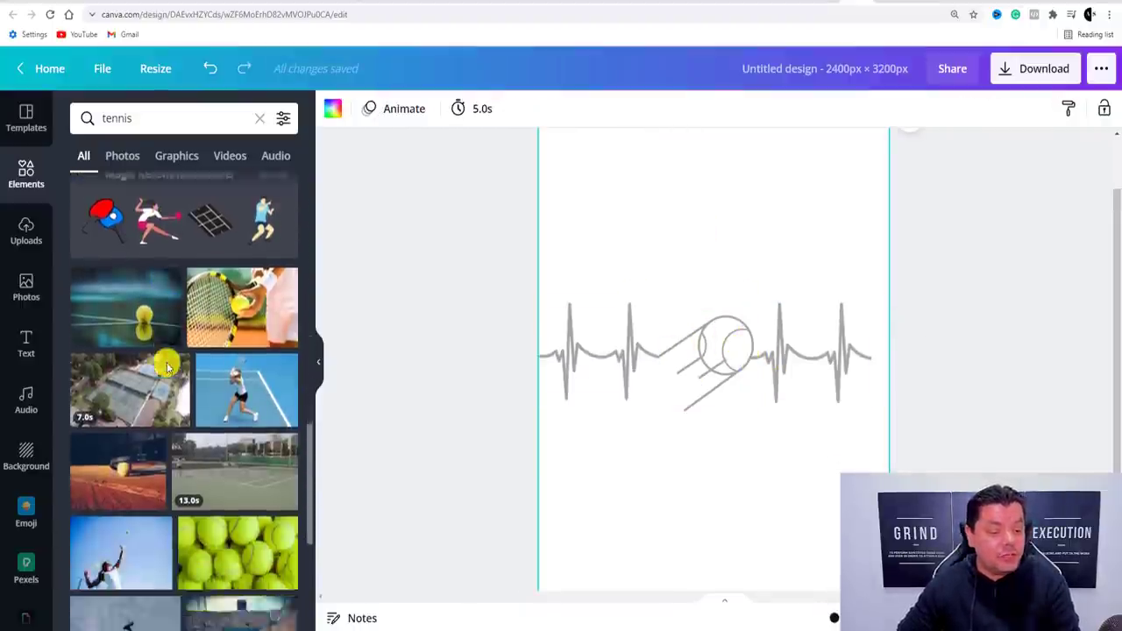
- Add a crossed-rackets graphic from Graphics, delete it, then bring up Download options
{"action": "scroll", "coordinate": [140, 263], "scroll_direction": "up", "scroll_amount": 8}
{"action": "left_click", "coordinate": [174, 156]}
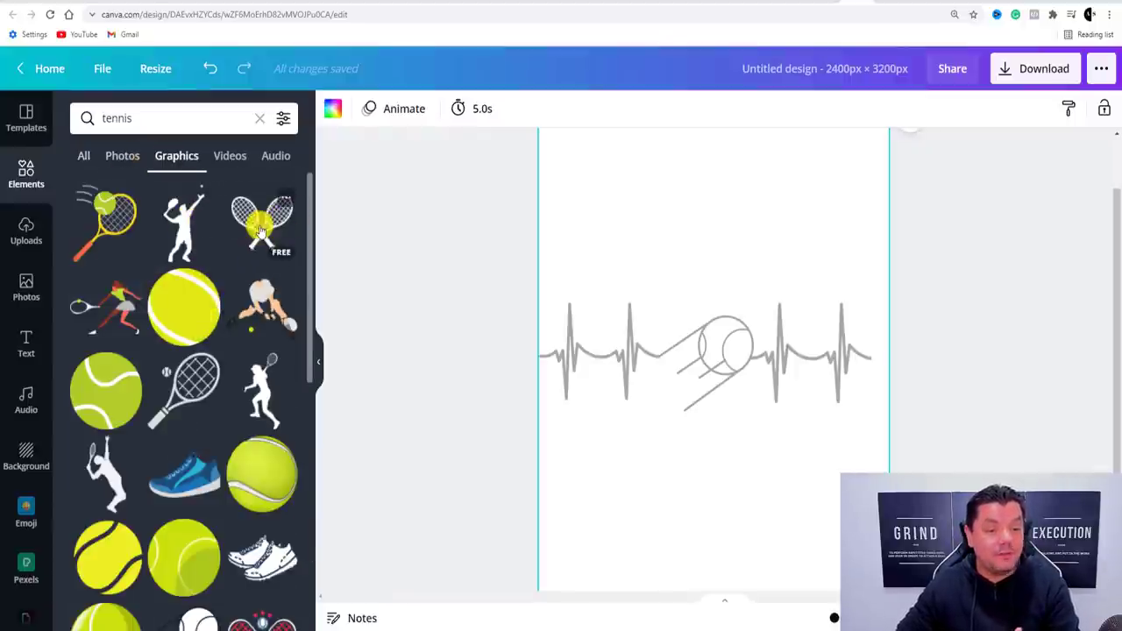
{"action": "left_click", "coordinate": [260, 230]}
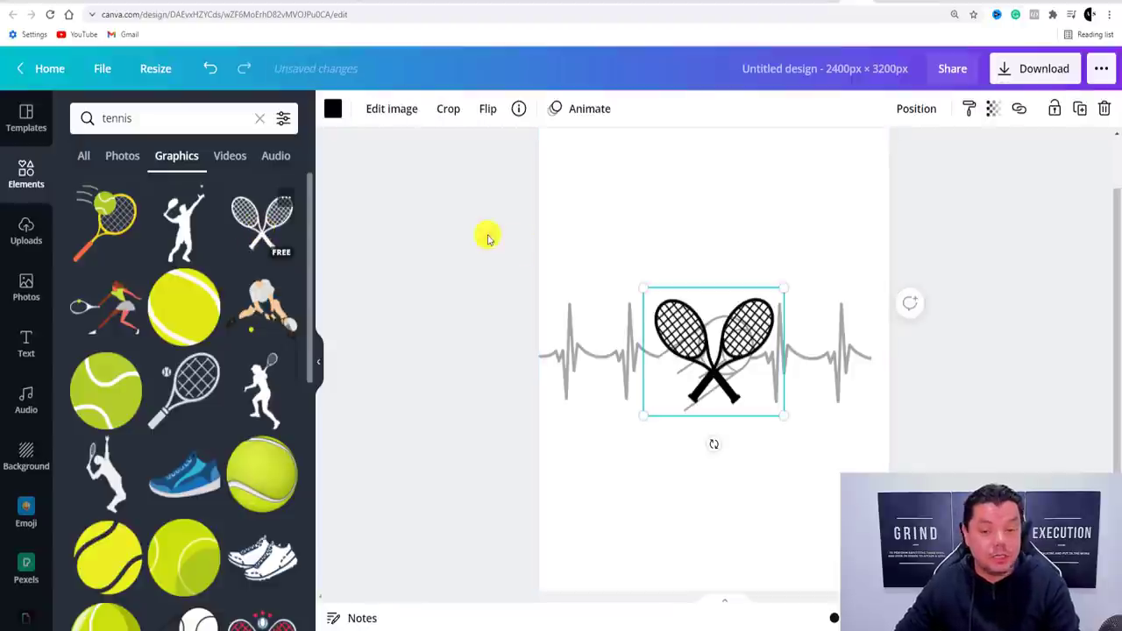
{"action": "left_click_drag", "start_coordinate": [709, 387], "coordinate": [708, 304]}
{"action": "key", "text": "Delete"}
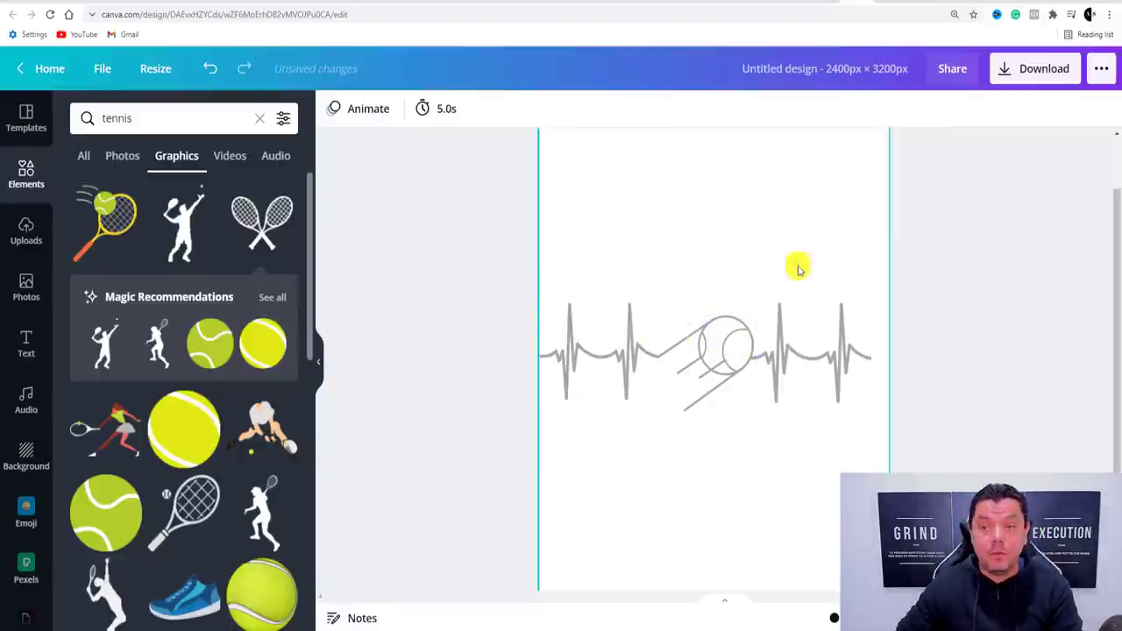
{"action": "left_click", "coordinate": [1023, 77]}
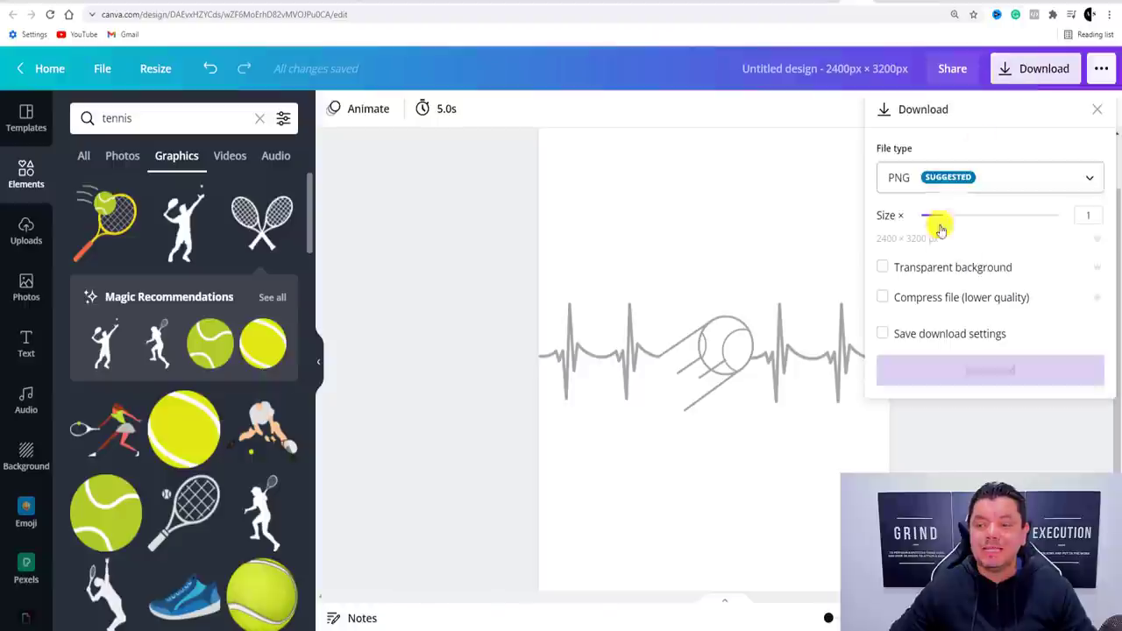
- Download the design as a transparent-background PNG, dismiss the saved notice, and switch to Redbubble
{"action": "left_click", "coordinate": [881, 266]}
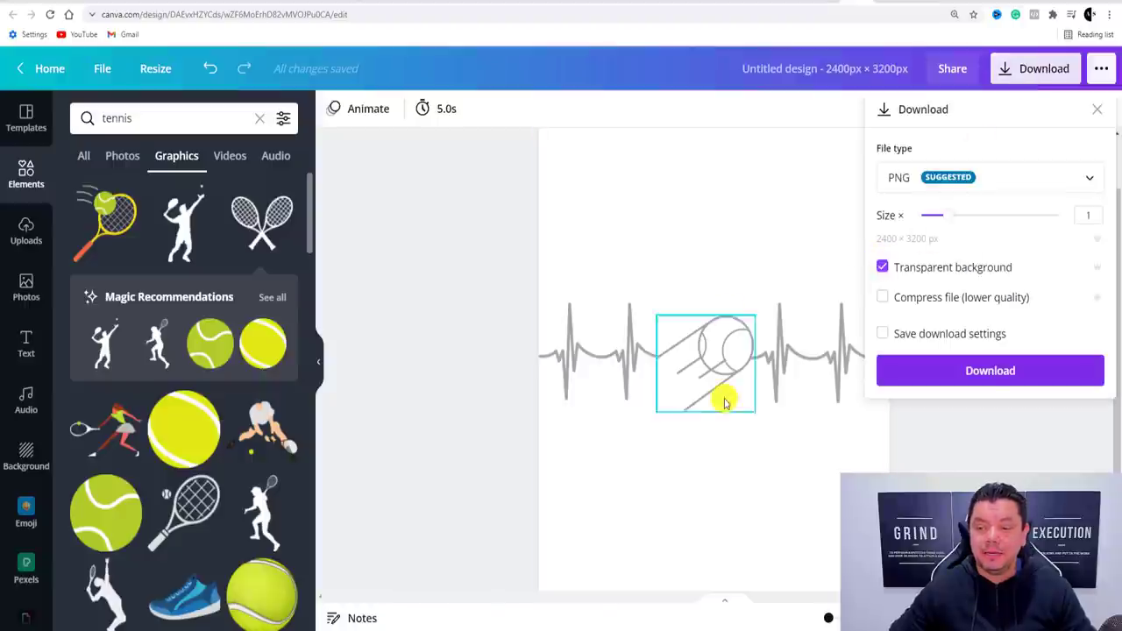
{"action": "left_click", "coordinate": [981, 372]}
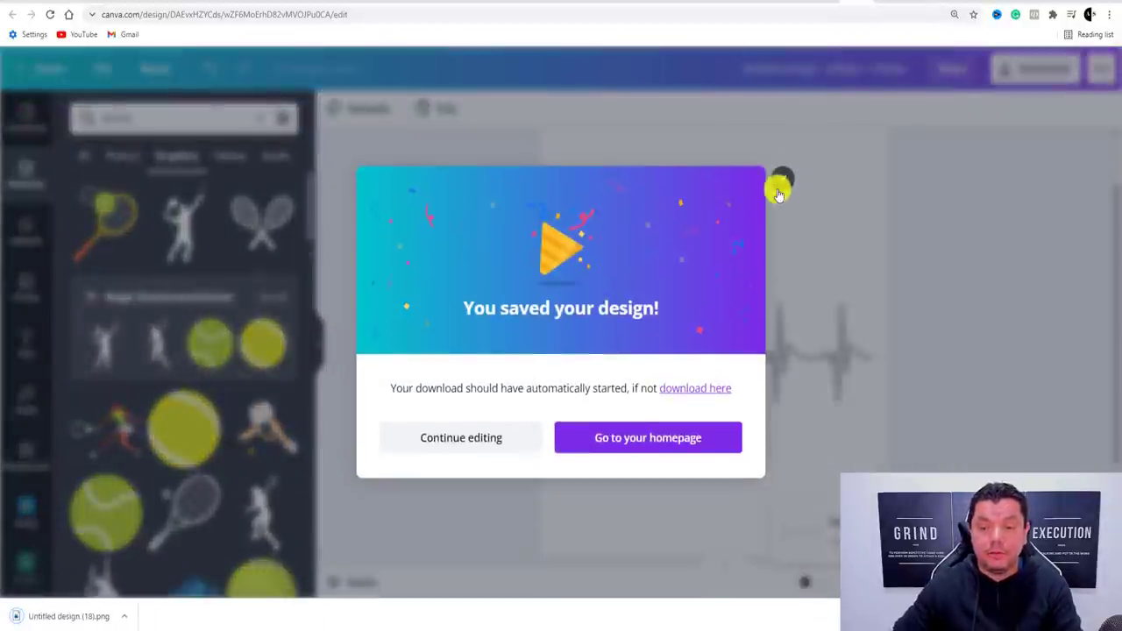
{"action": "left_click", "coordinate": [781, 180]}
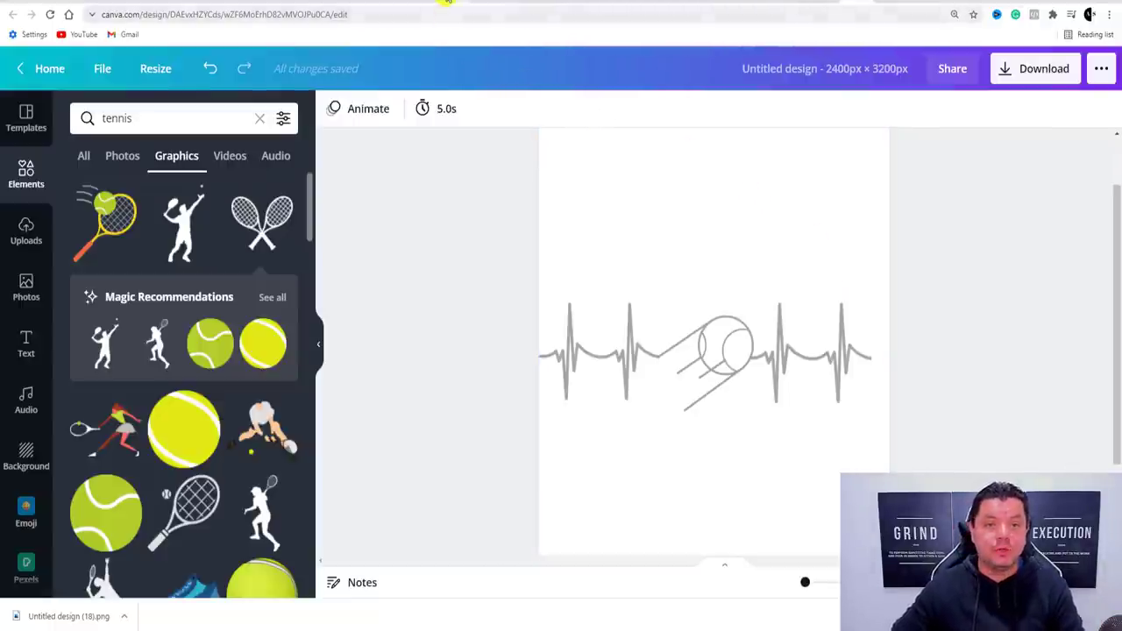
{"action": "left_click", "coordinate": [447, 3]}
{"action": "scroll", "coordinate": [508, 175], "scroll_direction": "up", "scroll_amount": 10}
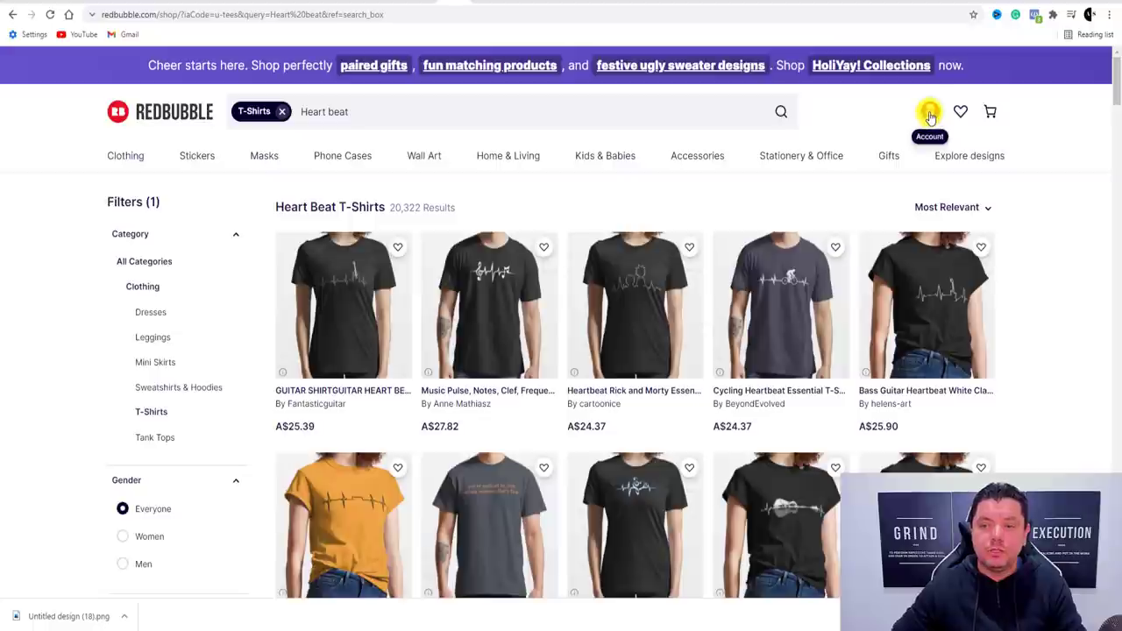
- Go to Manage Portfolio from the Redbubble account menu to reach Add new work
{"action": "left_click", "coordinate": [930, 114]}
{"action": "left_click", "coordinate": [918, 337]}
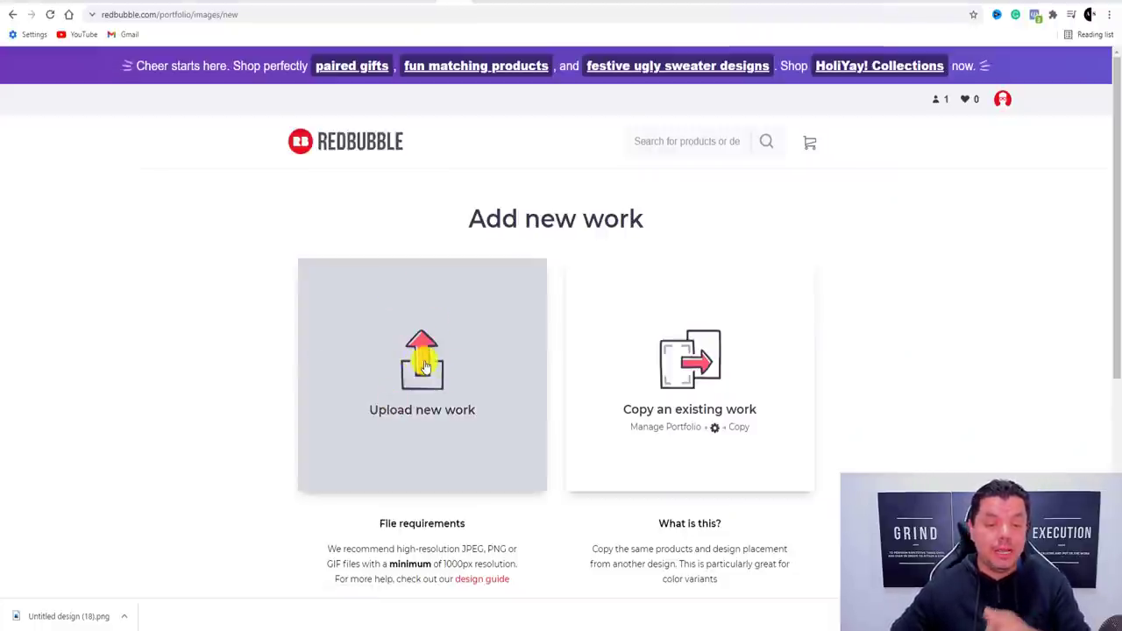
- Upload the 'Untitled design (18)' PNG and enter the title 'Tennis Range'
{"action": "left_click", "coordinate": [421, 367]}
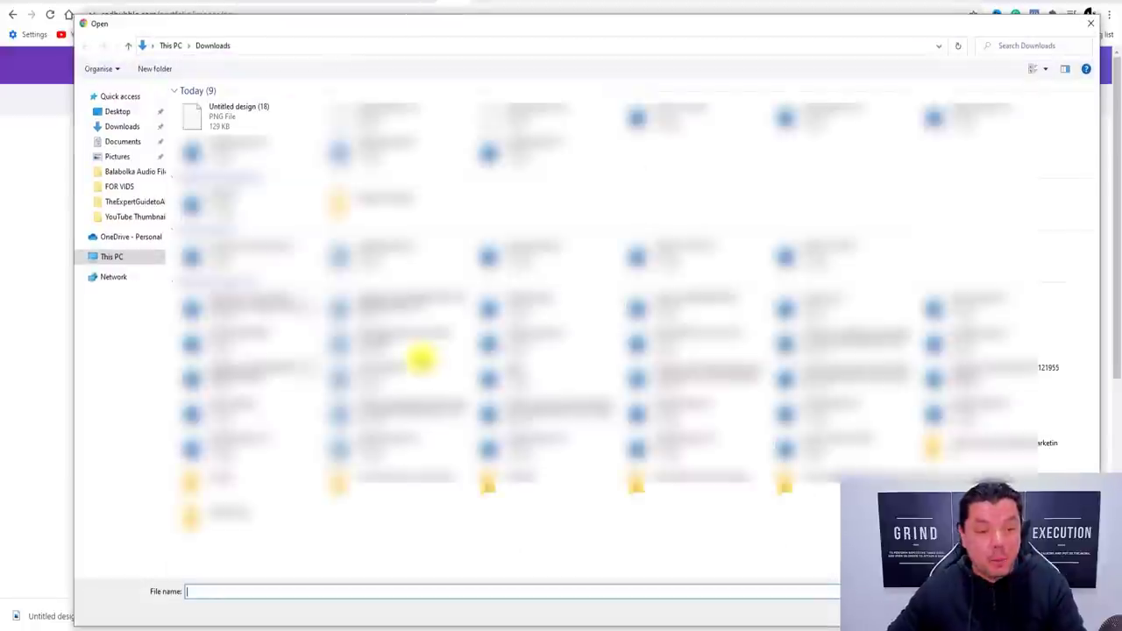
{"action": "double_click", "coordinate": [232, 117]}
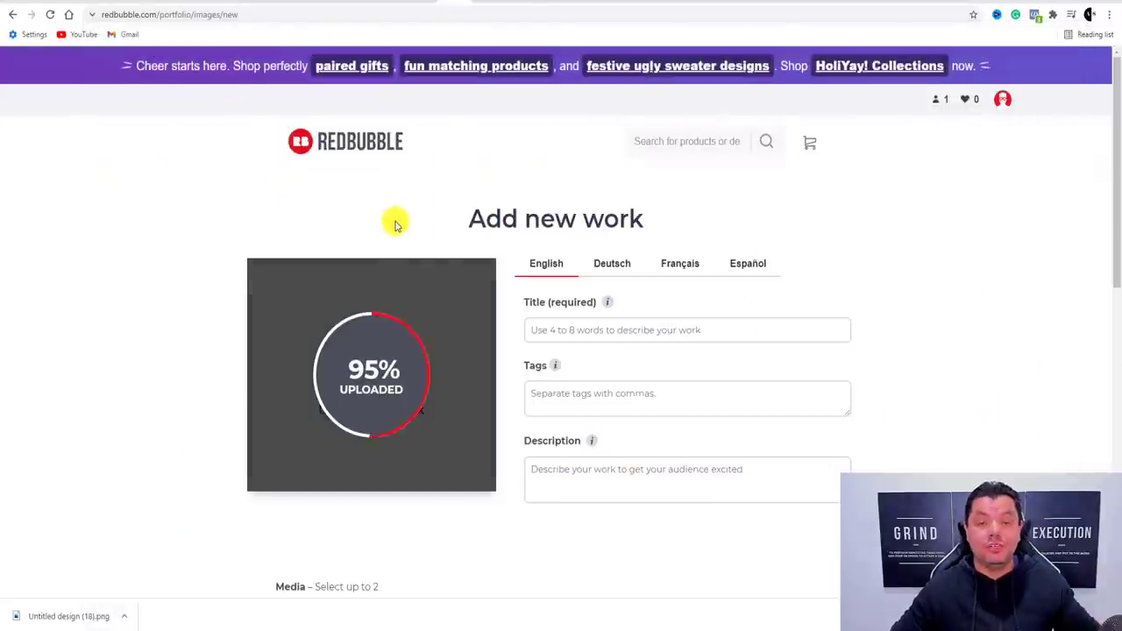
{"action": "left_click", "coordinate": [577, 328]}
{"action": "type", "text": "Te"}
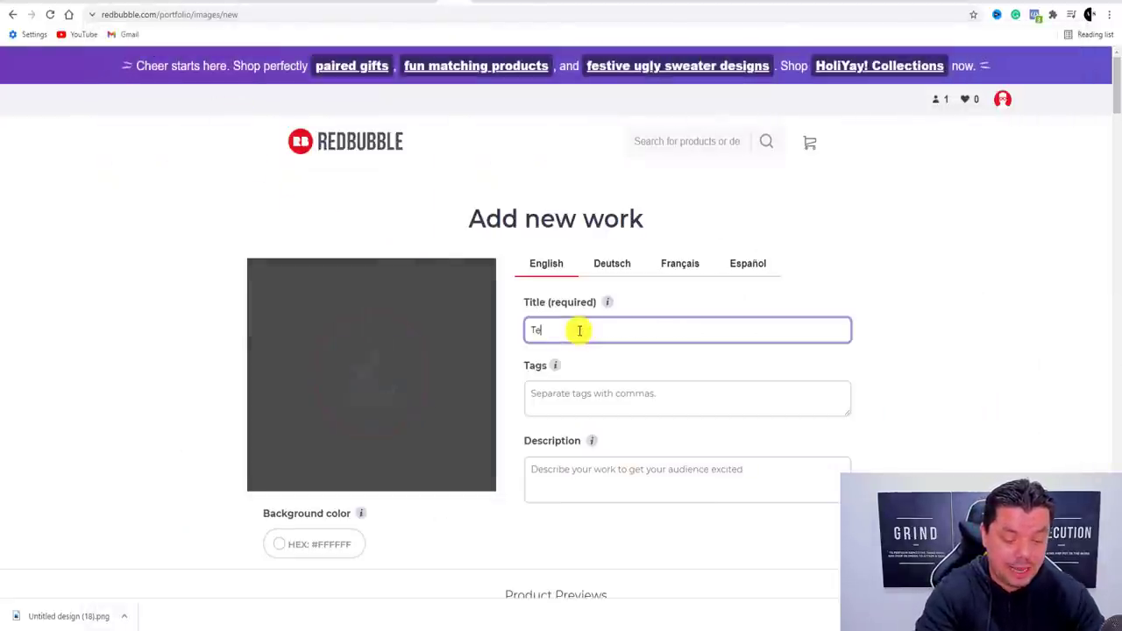
{"action": "type", "text": "nnis P"}
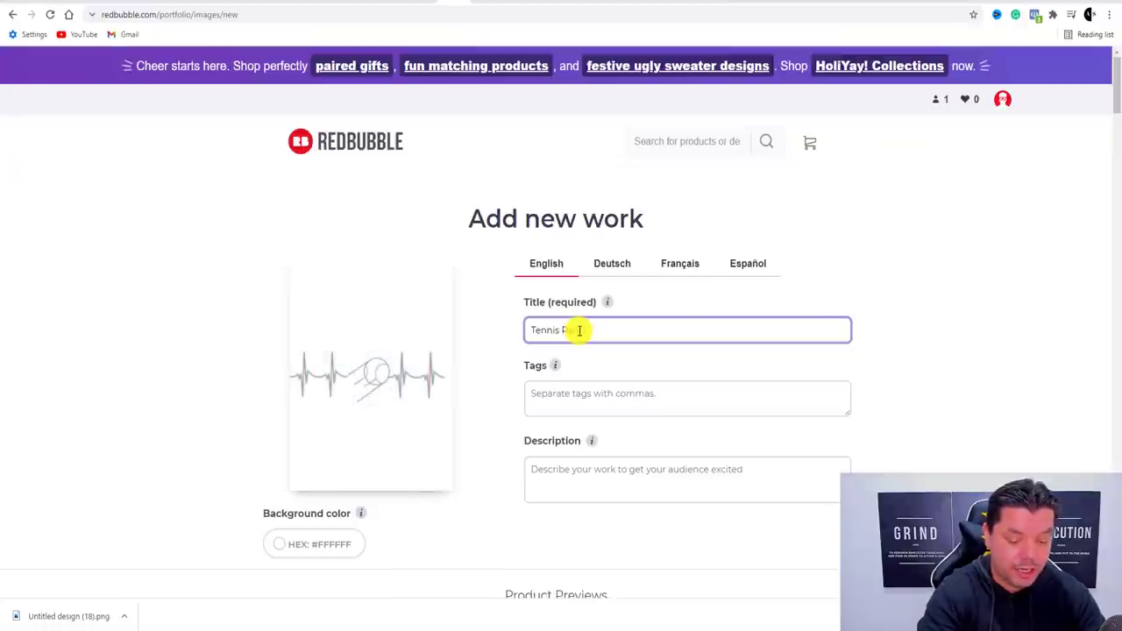
- Add tags Tennis, Pulse Tshirts, Tennis Puse Tshirt and paste 'Tennis Range' as the description
{"action": "left_click", "coordinate": [573, 400]}
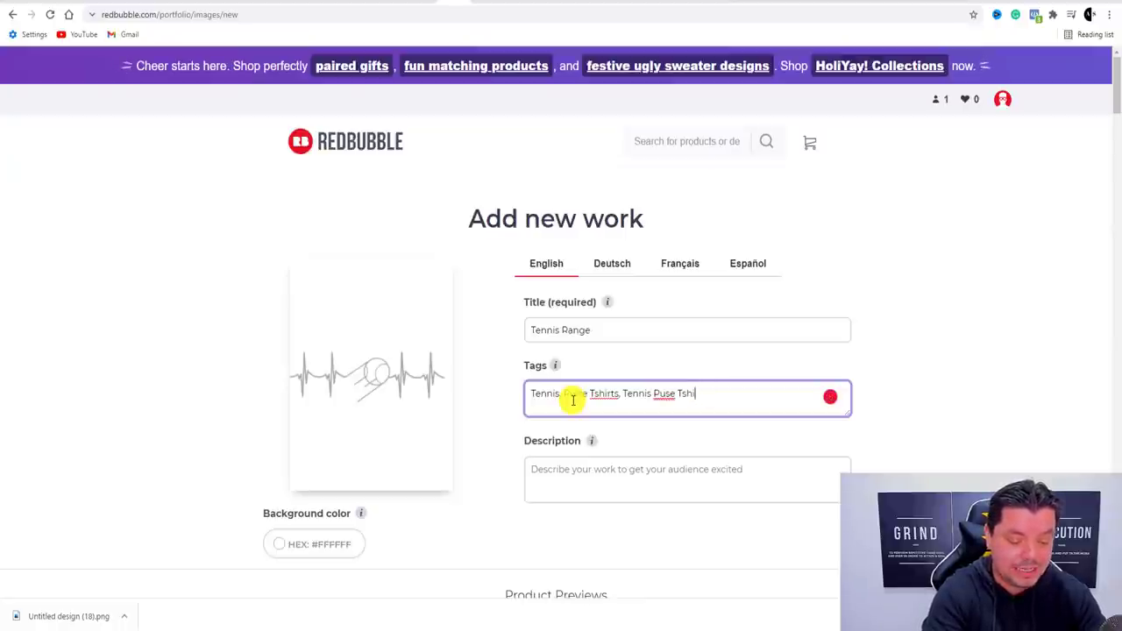
{"action": "left_click", "coordinate": [588, 468]}
{"action": "left_click_drag", "start_coordinate": [595, 336], "coordinate": [563, 330]}
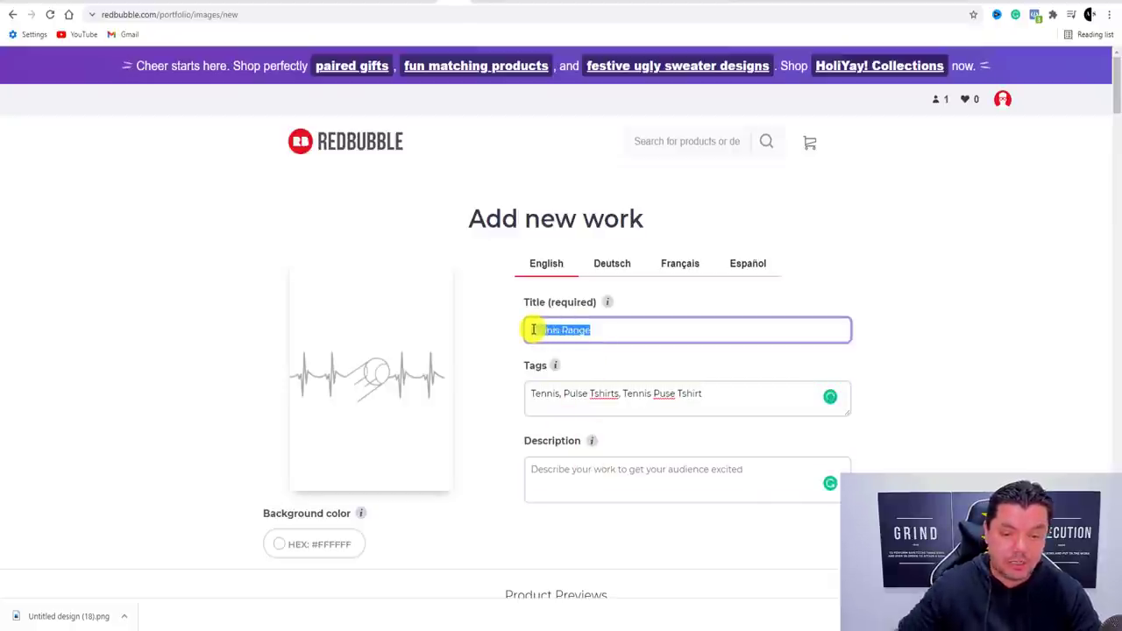
{"action": "left_click", "coordinate": [550, 469]}
{"action": "type", "text": "Tennis Range"}
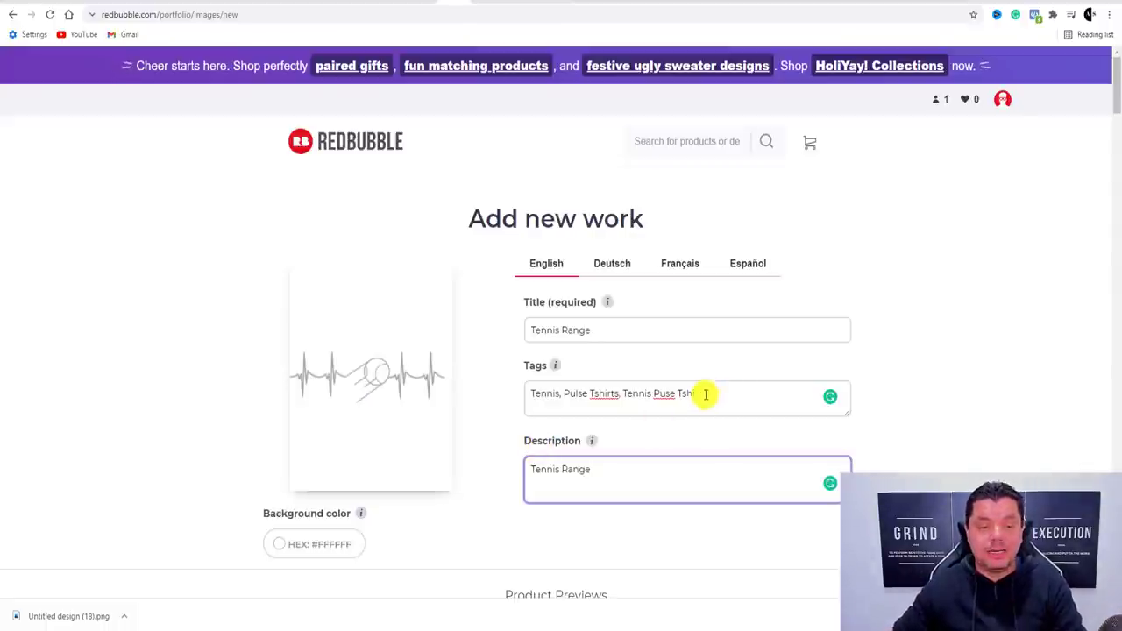
{"action": "scroll", "coordinate": [568, 408], "scroll_direction": "down", "scroll_amount": 4}
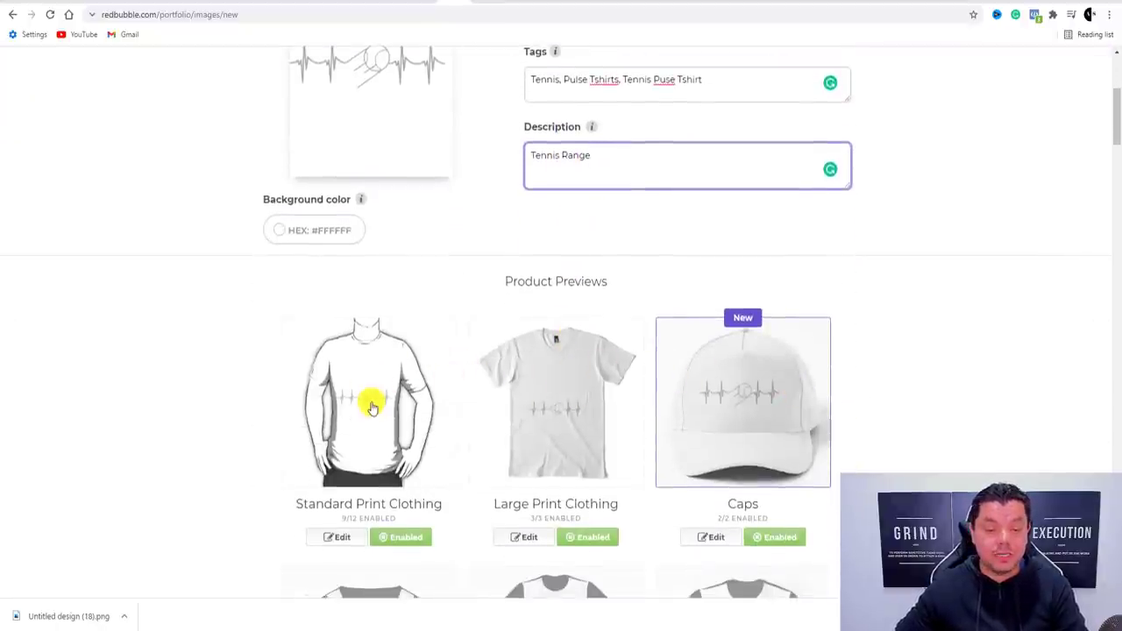
- Edit Standard Print Clothing and make T-Shirt & Hoodies available
{"action": "scroll", "coordinate": [371, 401], "scroll_direction": "down", "scroll_amount": 1}
{"action": "left_click", "coordinate": [365, 323]}
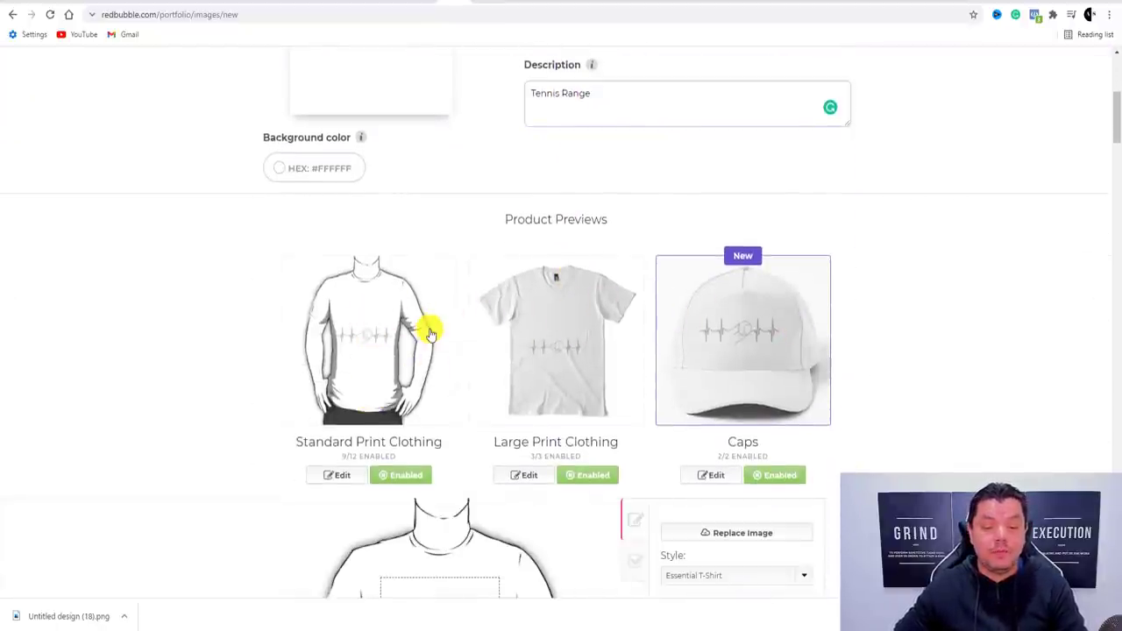
{"action": "scroll", "coordinate": [430, 325], "scroll_direction": "down", "scroll_amount": 3}
{"action": "scroll", "coordinate": [640, 318], "scroll_direction": "down", "scroll_amount": 1}
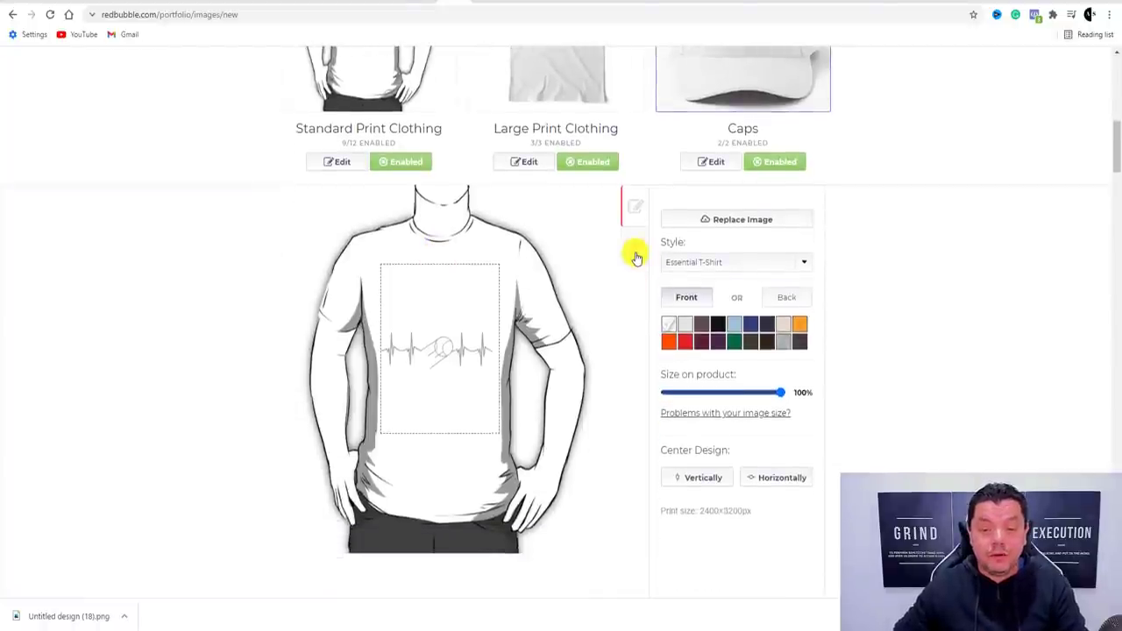
{"action": "left_click", "coordinate": [636, 254]}
{"action": "left_click", "coordinate": [667, 220]}
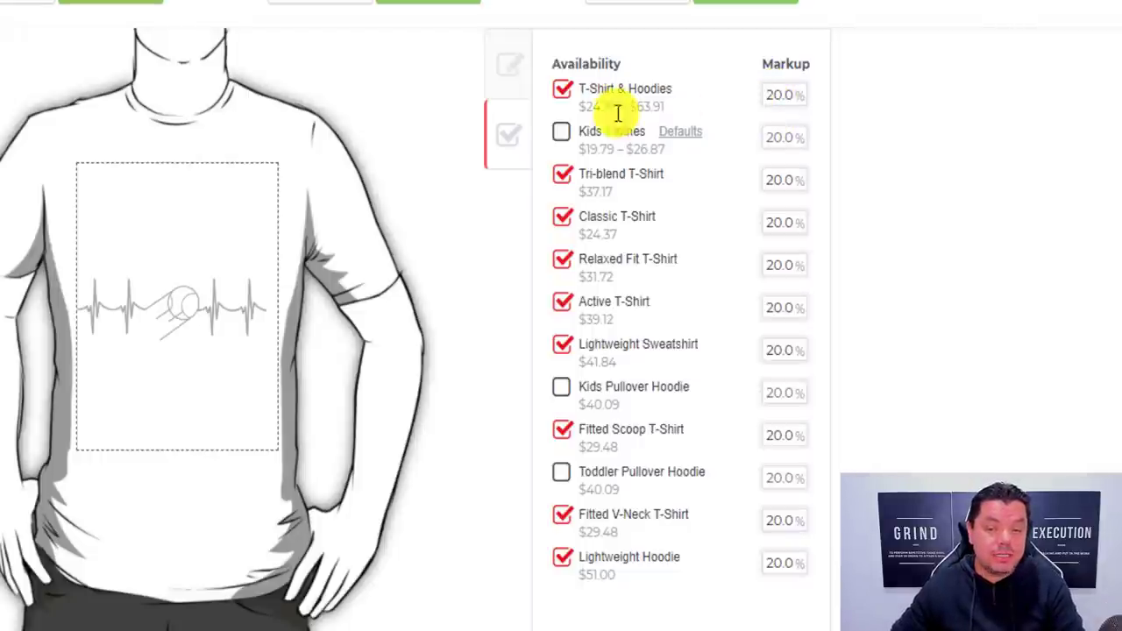
- Change the T-Shirt & Hoodies markup from 20% to 15%
{"action": "left_click", "coordinate": [773, 97]}
{"action": "left_click_drag", "start_coordinate": [773, 98], "coordinate": [831, 103]}
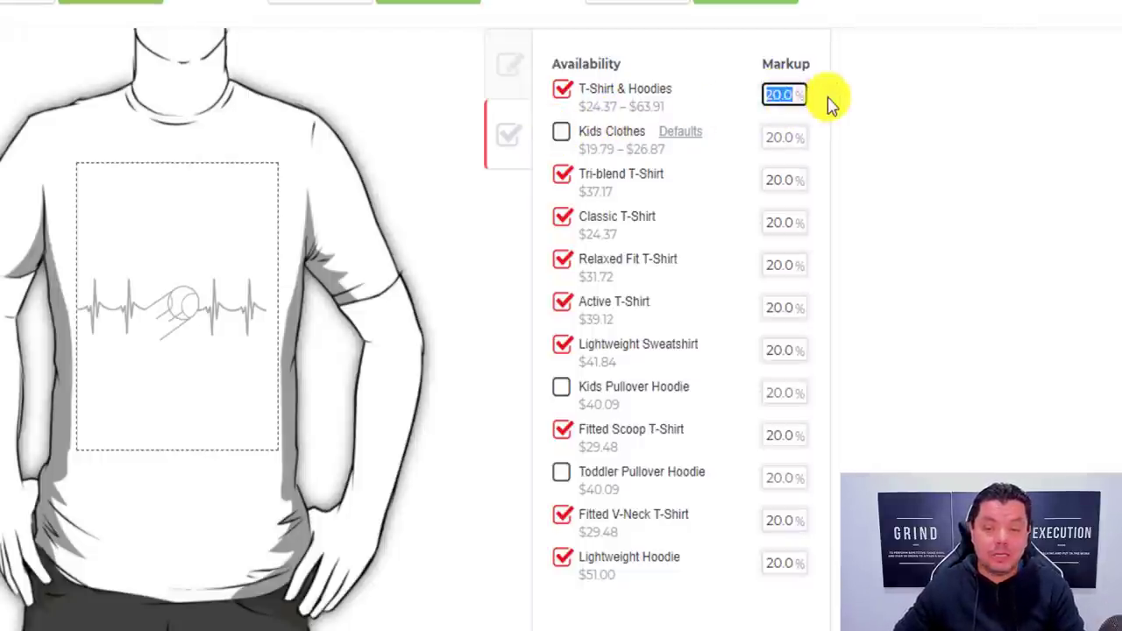
{"action": "type", "text": "10"}
{"action": "left_click", "coordinate": [938, 99]}
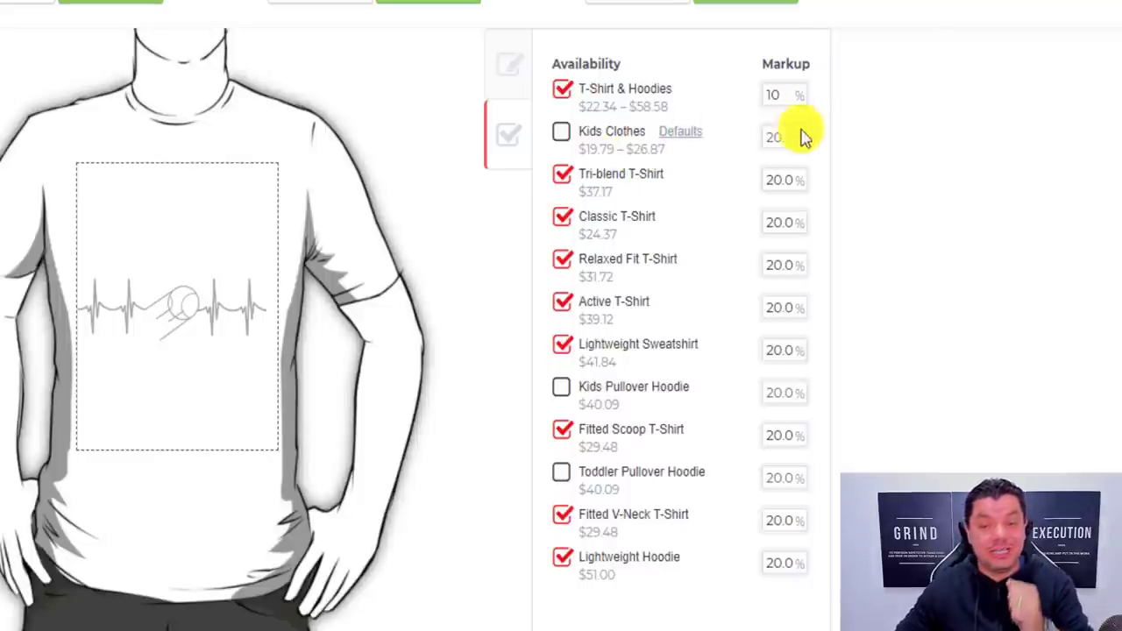
{"action": "left_click", "coordinate": [793, 97]}
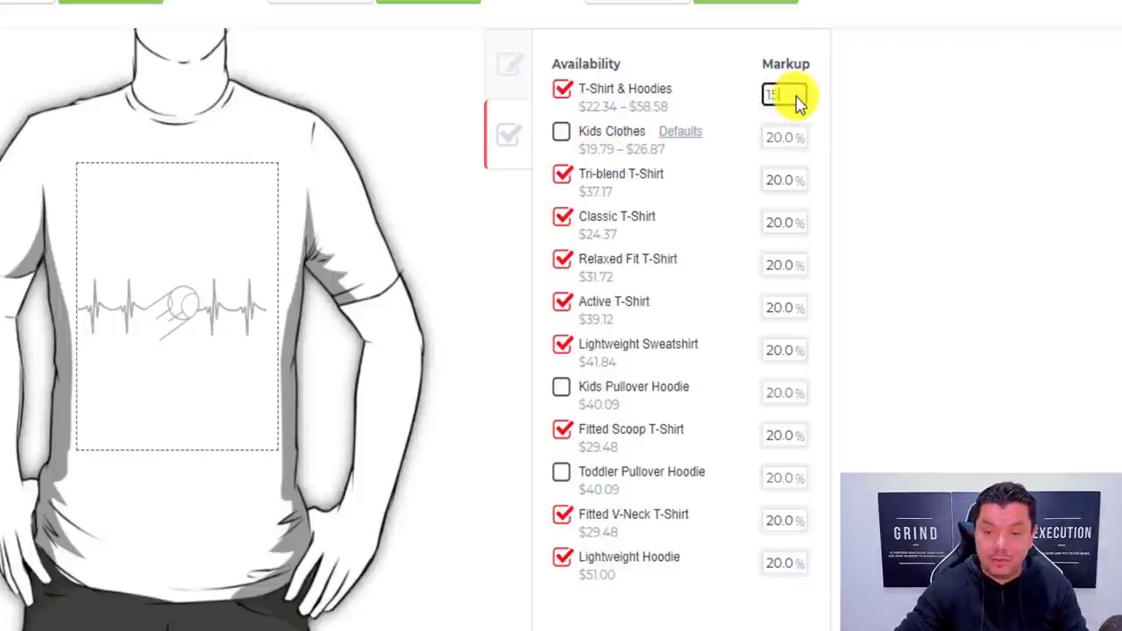
{"action": "type", "text": "15"}
{"action": "left_click", "coordinate": [936, 138]}
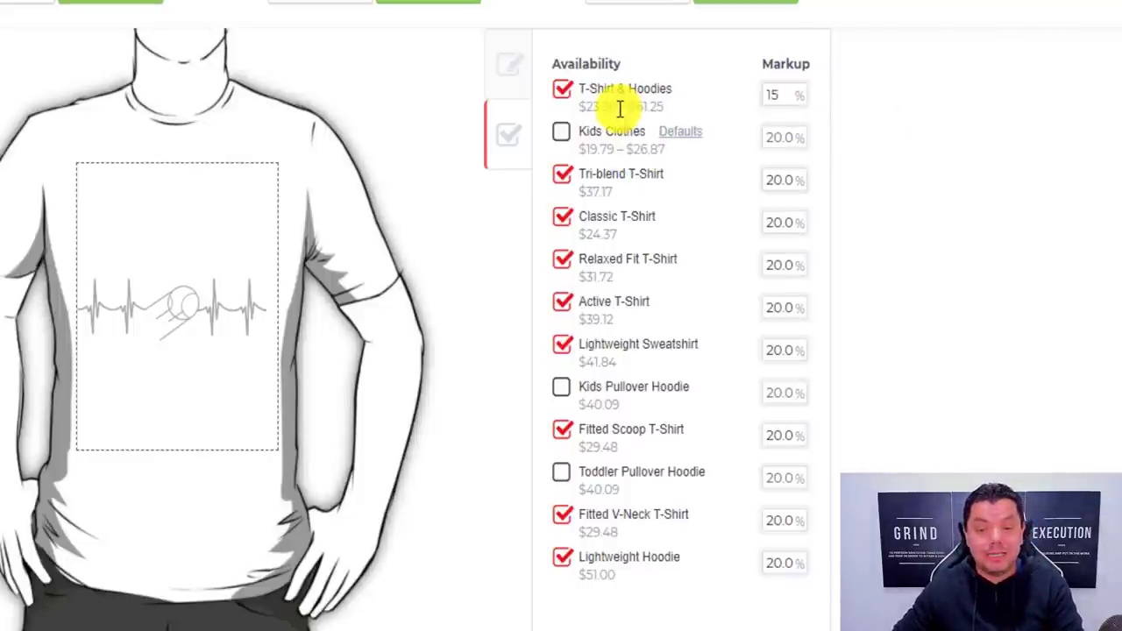
- Make Kids Clothes, Kids Pullover Hoodie and Toddler Pullover Hoodie available
{"action": "mouse_move", "coordinate": [620, 108]}
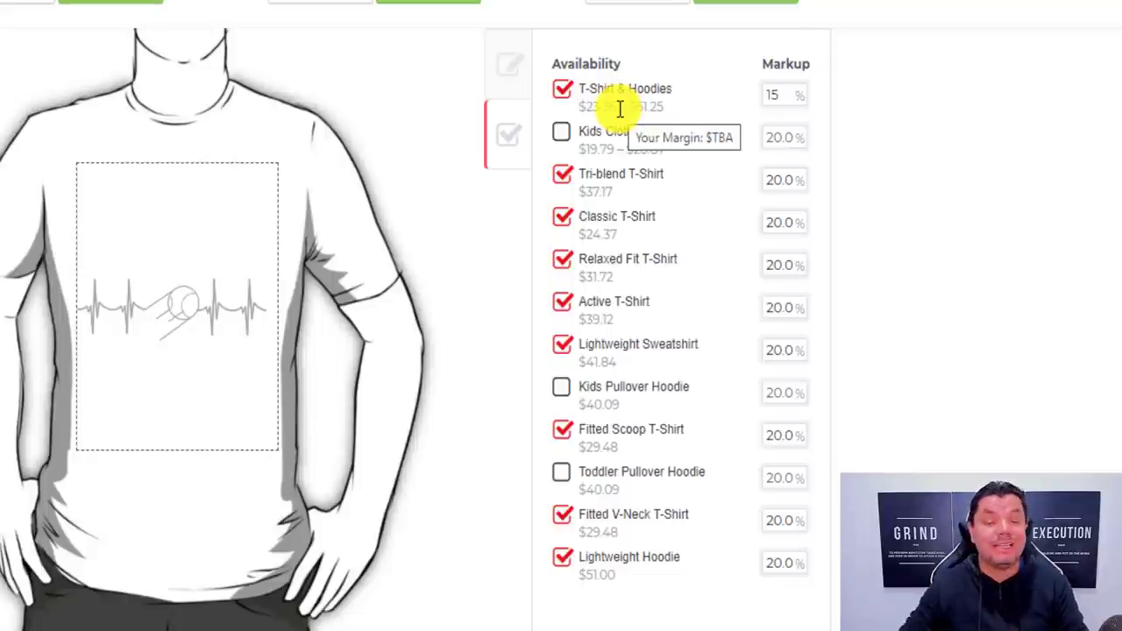
{"action": "left_click", "coordinate": [561, 133]}
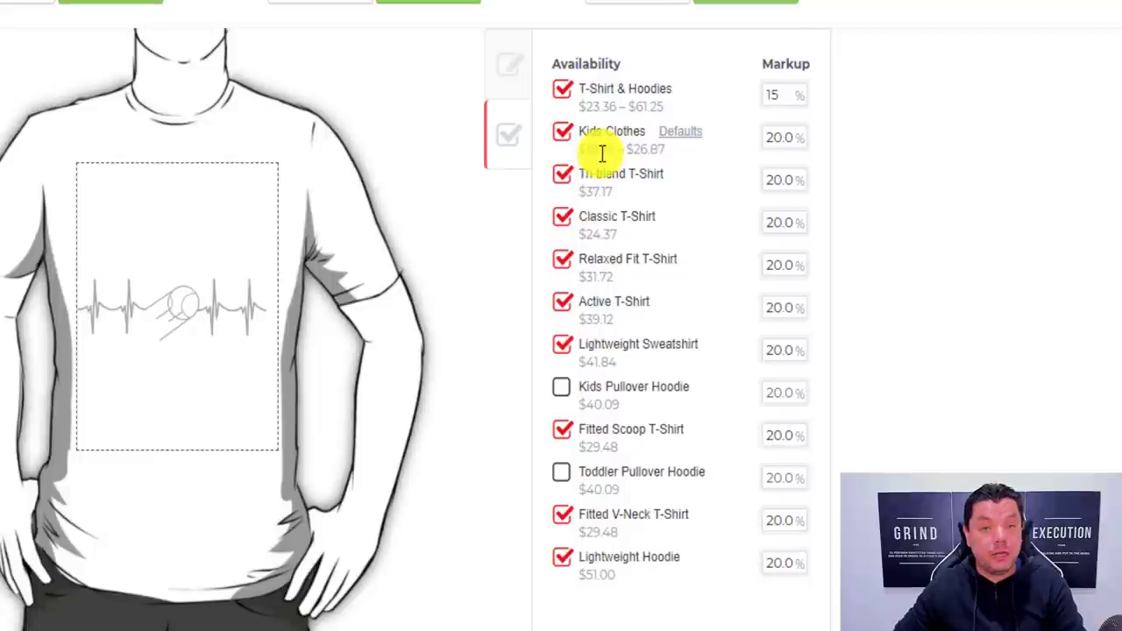
{"action": "left_click", "coordinate": [566, 391]}
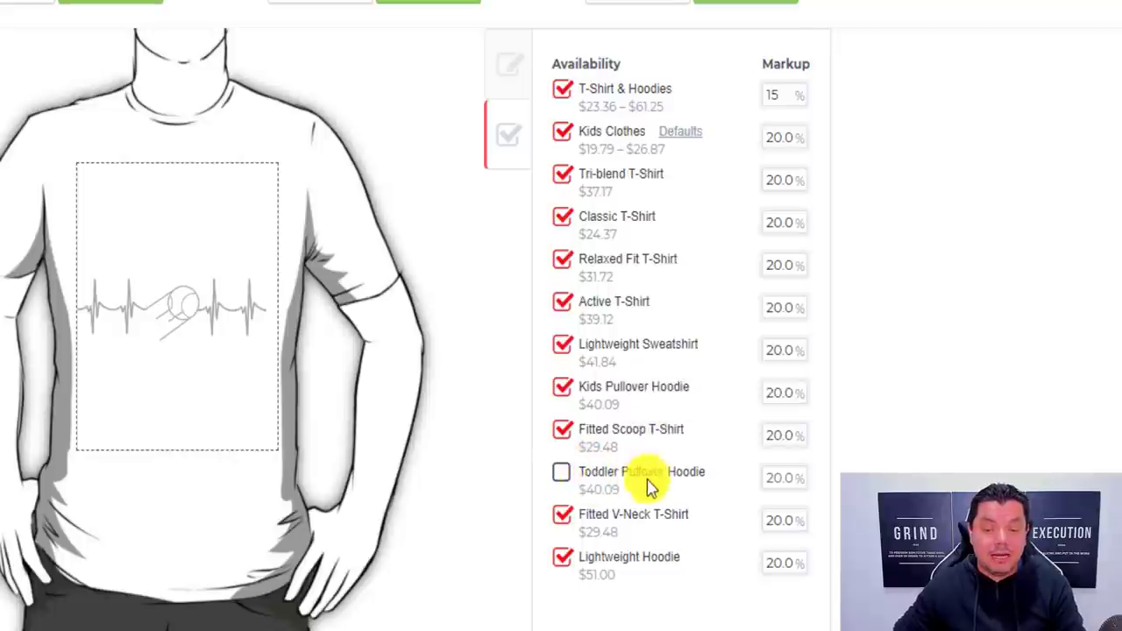
{"action": "left_click", "coordinate": [562, 482]}
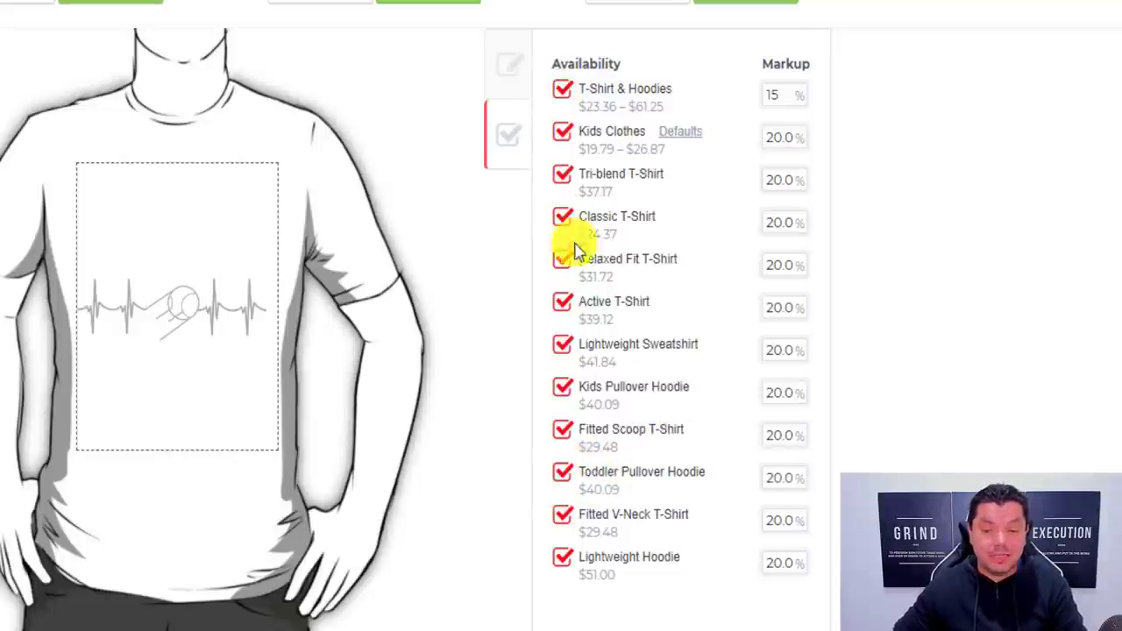
{"action": "left_click", "coordinate": [513, 68]}
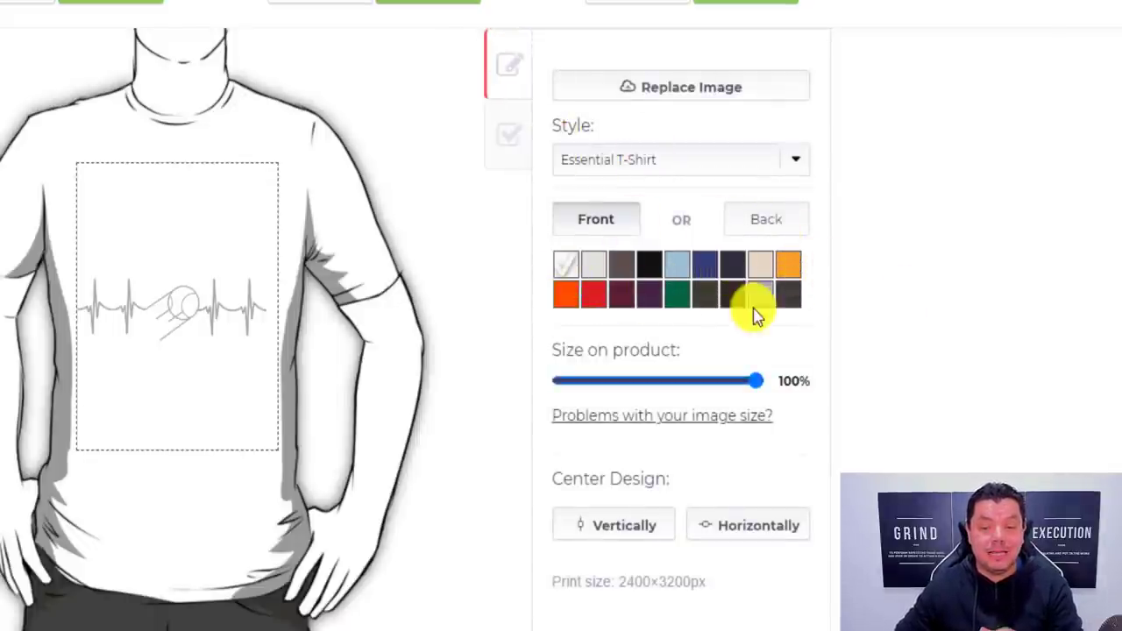
{"action": "scroll", "coordinate": [321, 187], "scroll_direction": "up", "scroll_amount": 3}
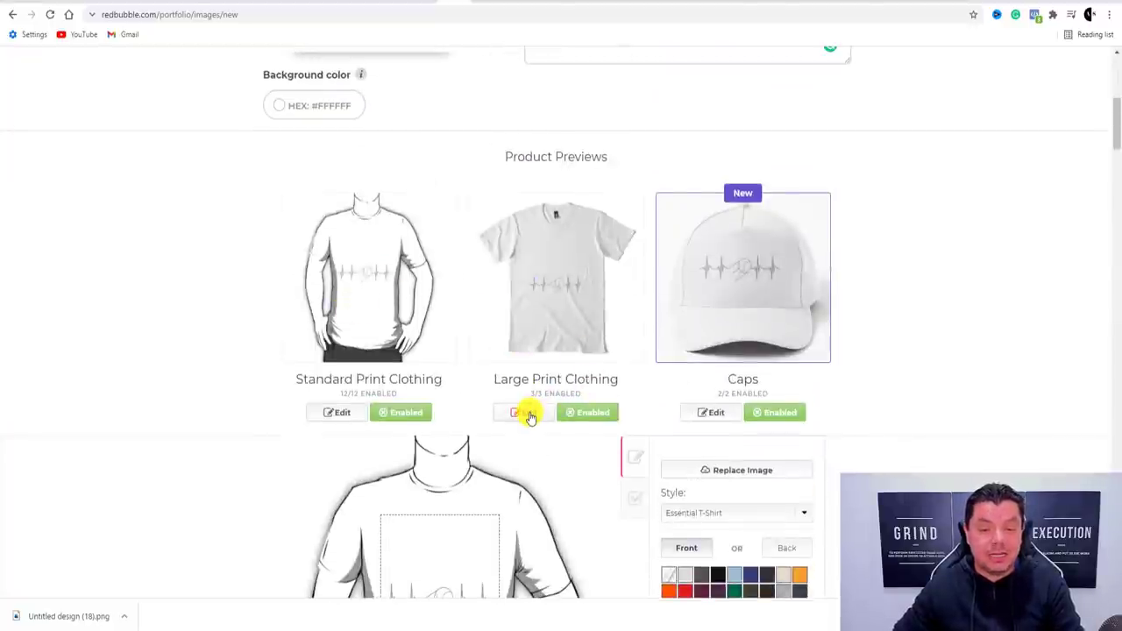
- Move the heartbeat design slightly higher on the Large Print Clothing Premium T-Shirt
{"action": "left_click", "coordinate": [526, 413]}
{"action": "scroll", "coordinate": [517, 342], "scroll_direction": "down", "scroll_amount": 4}
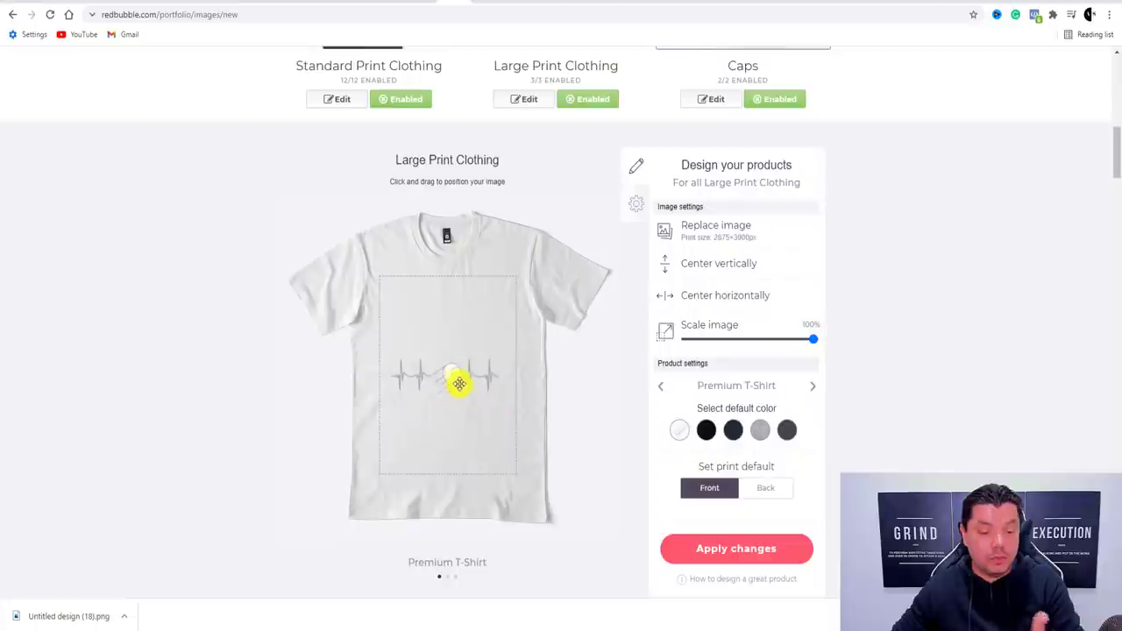
{"action": "left_click_drag", "start_coordinate": [464, 375], "coordinate": [464, 351]}
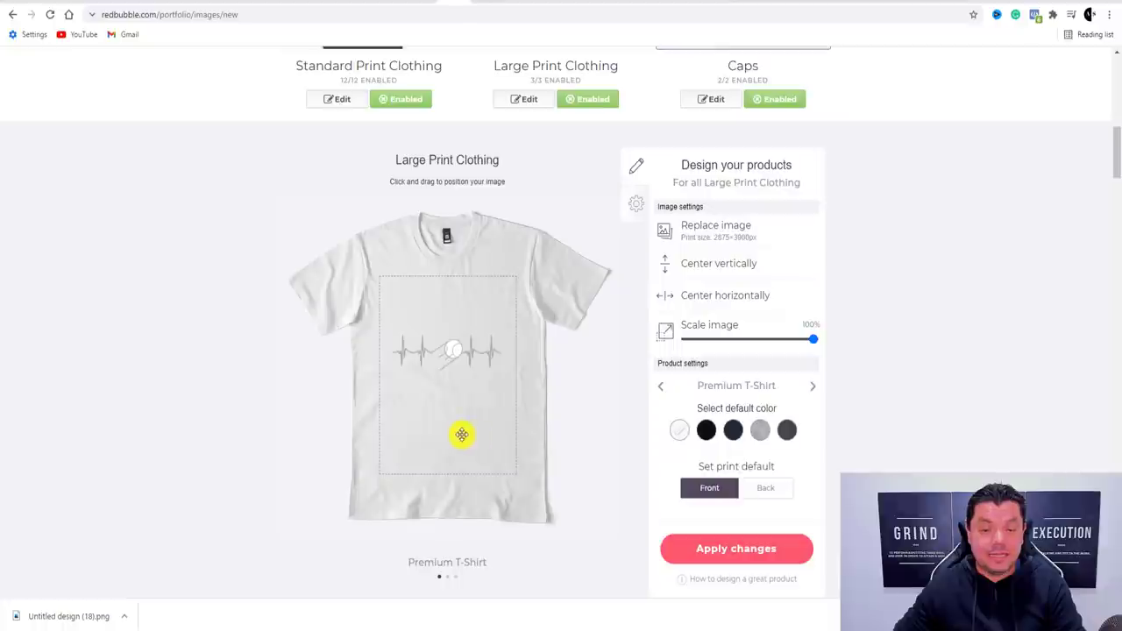
{"action": "scroll", "coordinate": [461, 434], "scroll_direction": "up", "scroll_amount": 4}
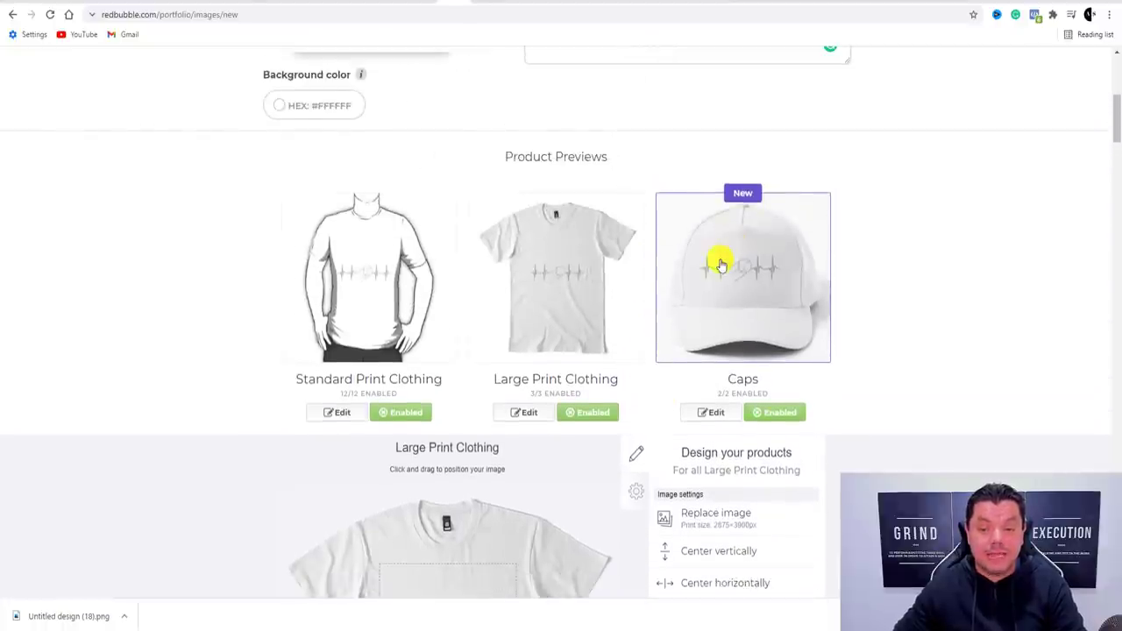
- Scale the Caps design to 100% across the Dad Hat and shift it right
{"action": "left_click", "coordinate": [720, 265]}
{"action": "scroll", "coordinate": [471, 418], "scroll_direction": "down", "scroll_amount": 2}
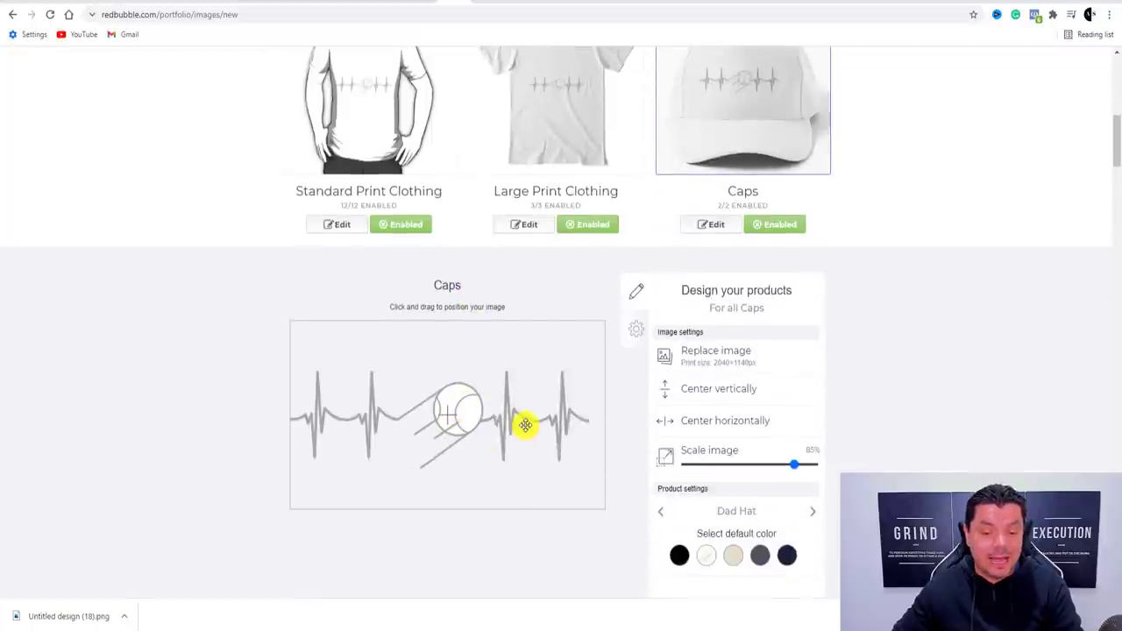
{"action": "left_click_drag", "start_coordinate": [525, 424], "coordinate": [527, 424]}
{"action": "left_click_drag", "start_coordinate": [794, 470], "coordinate": [785, 468]}
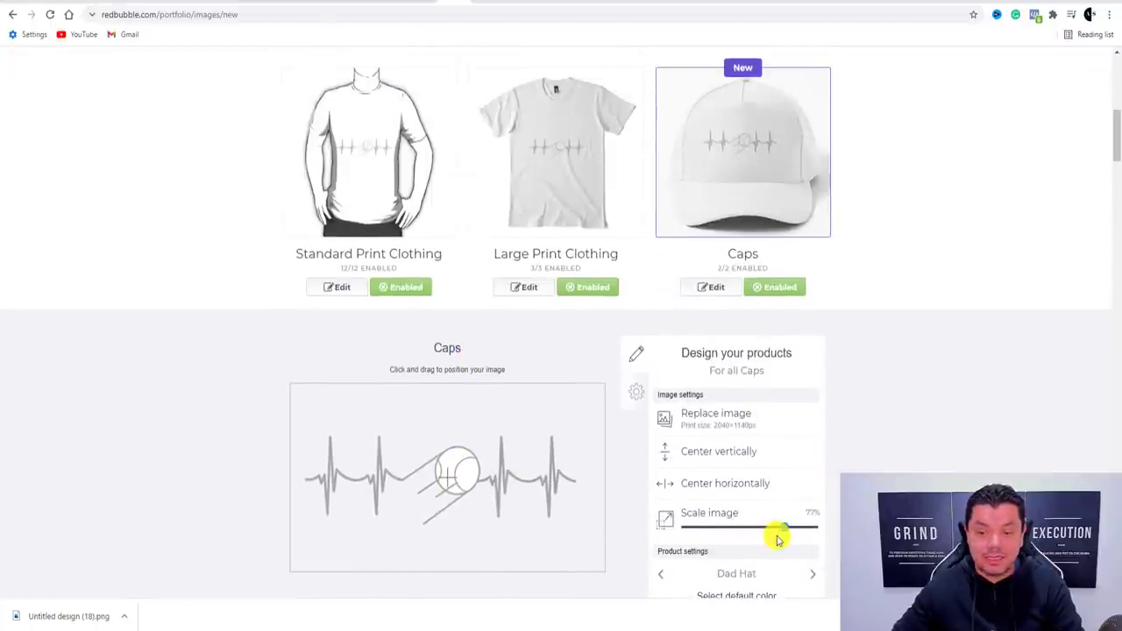
{"action": "left_click_drag", "start_coordinate": [787, 529], "coordinate": [812, 527]}
{"action": "mouse_move", "coordinate": [430, 476]}
{"action": "left_mouse_down"}
{"action": "mouse_move", "coordinate": [447, 485]}
{"action": "mouse_move", "coordinate": [433, 478]}
{"action": "left_mouse_up"}
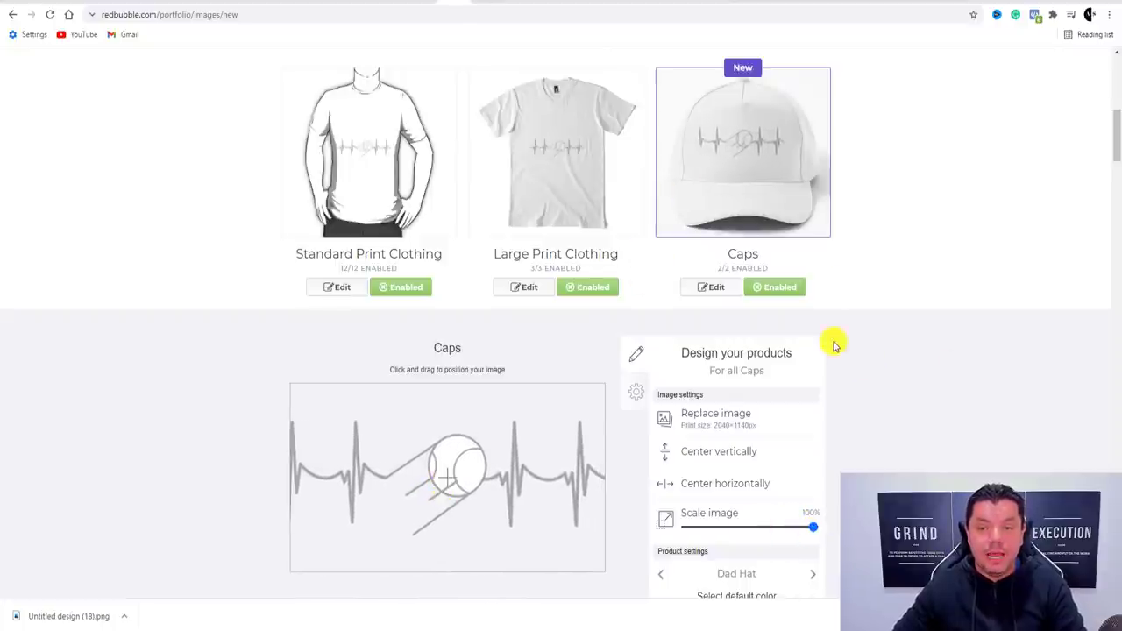
{"action": "scroll", "coordinate": [832, 345], "scroll_direction": "down", "scroll_amount": 5}
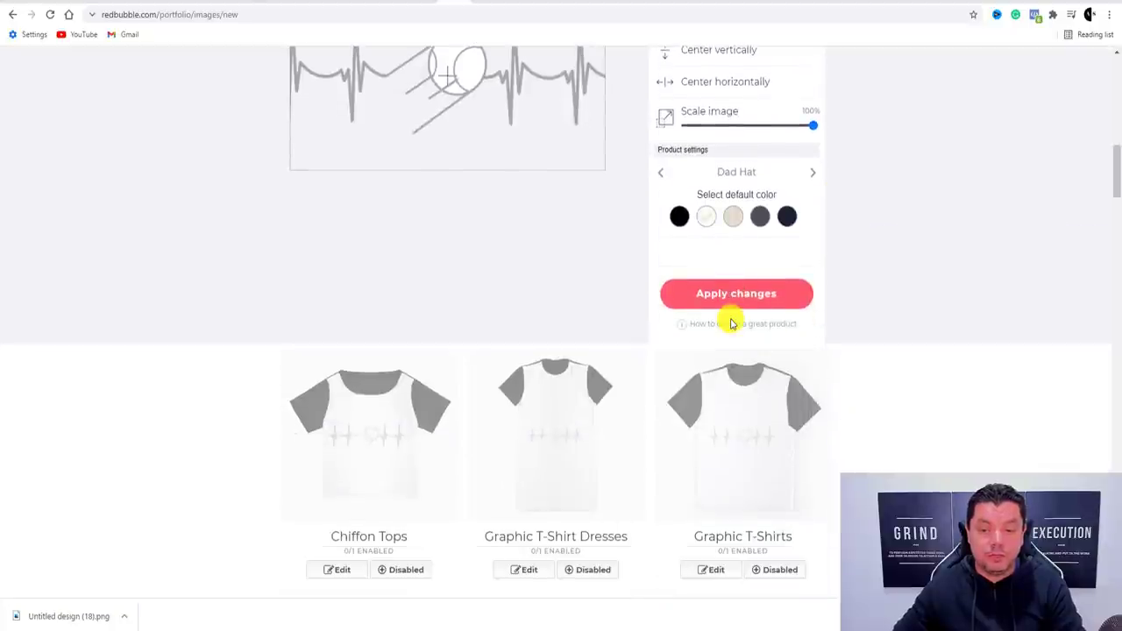
- Enable Mouse Pads, Desk Mats and Mini Skirts for the work
{"action": "scroll", "coordinate": [732, 323], "scroll_direction": "down", "scroll_amount": 5}
{"action": "scroll", "coordinate": [506, 356], "scroll_direction": "down", "scroll_amount": 2}
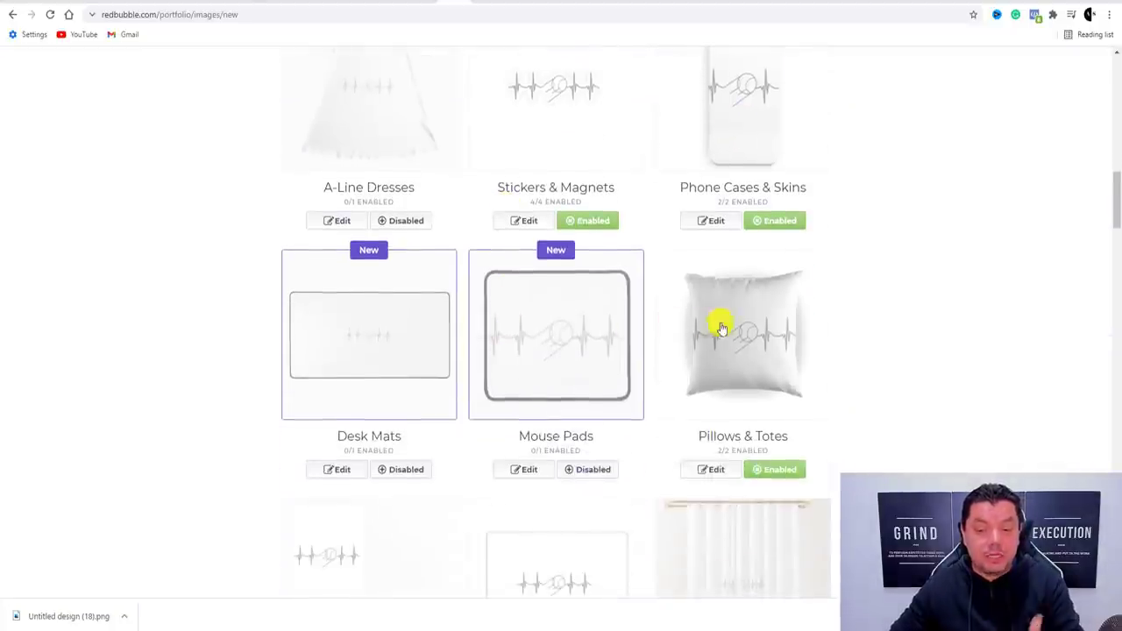
{"action": "scroll", "coordinate": [728, 324], "scroll_direction": "down", "scroll_amount": 2}
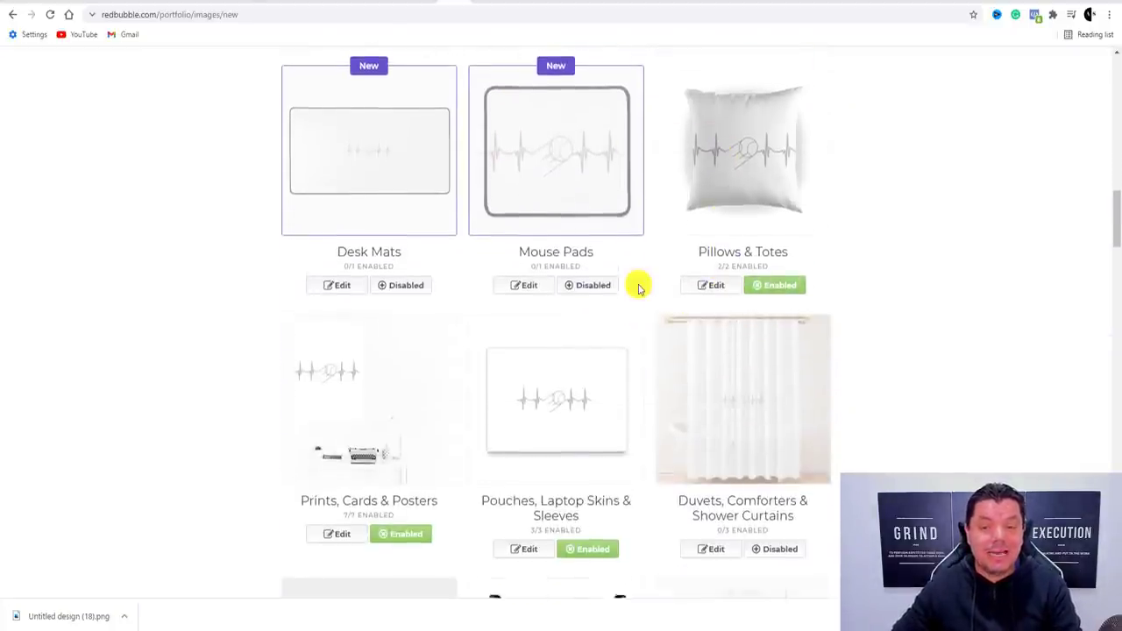
{"action": "scroll", "coordinate": [639, 291], "scroll_direction": "up", "scroll_amount": 4}
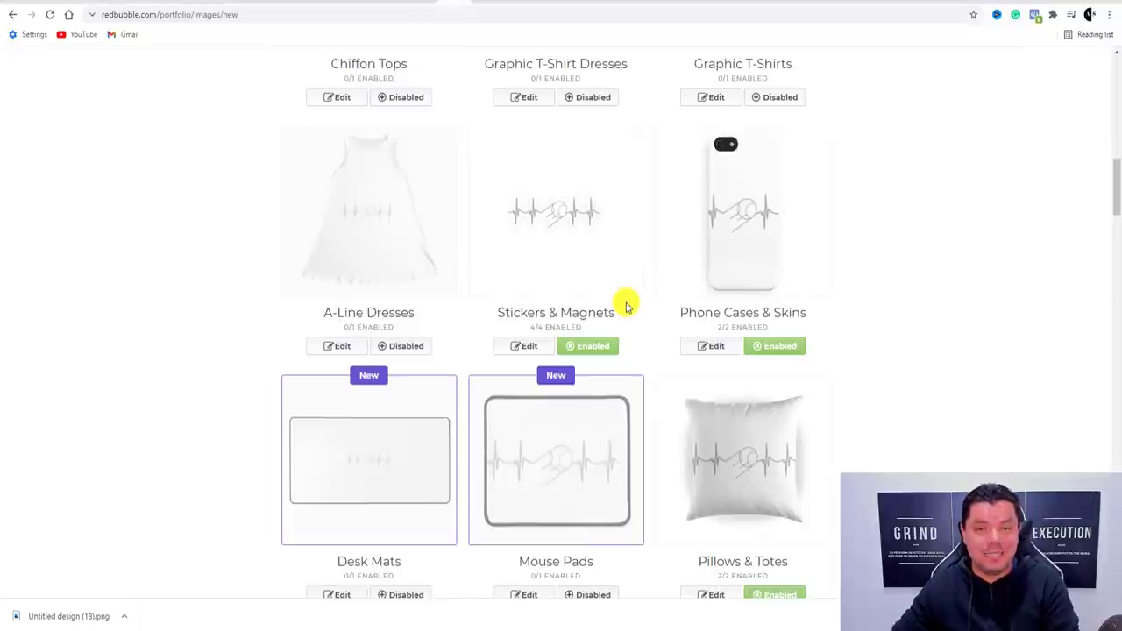
{"action": "scroll", "coordinate": [629, 307], "scroll_direction": "down", "scroll_amount": 3}
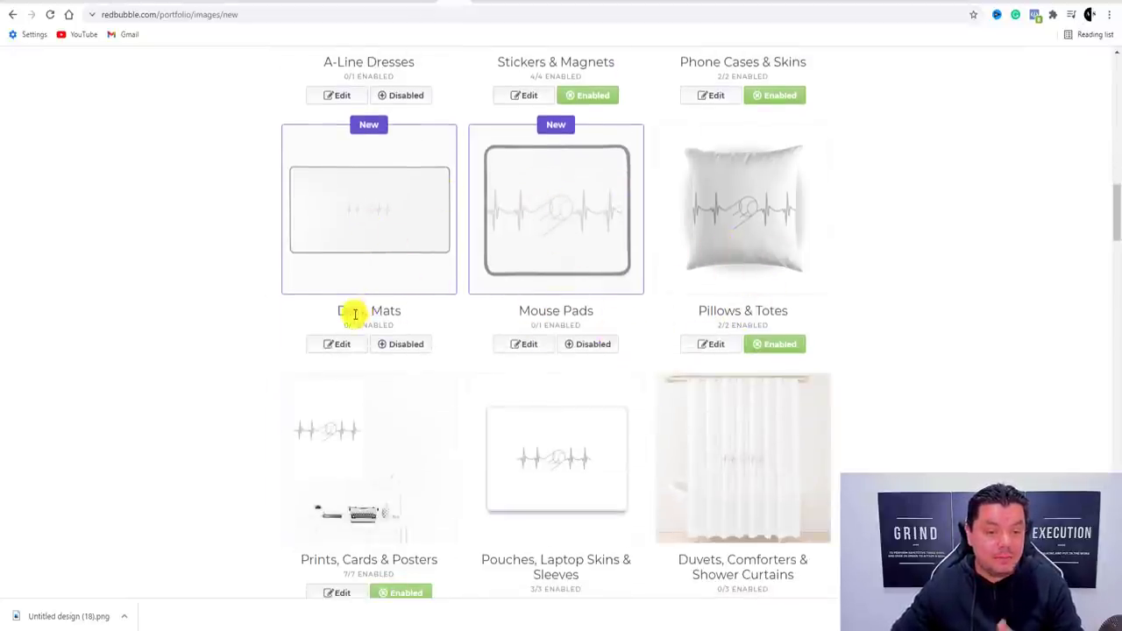
{"action": "left_click", "coordinate": [592, 344]}
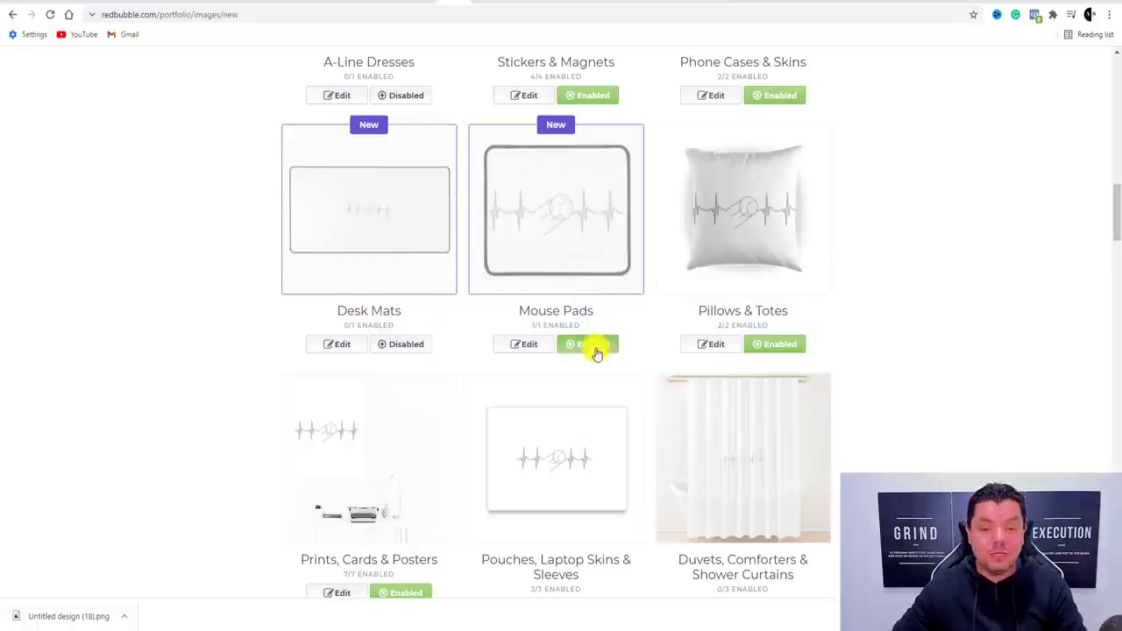
{"action": "left_click", "coordinate": [407, 343]}
{"action": "scroll", "coordinate": [448, 298], "scroll_direction": "up", "scroll_amount": 4}
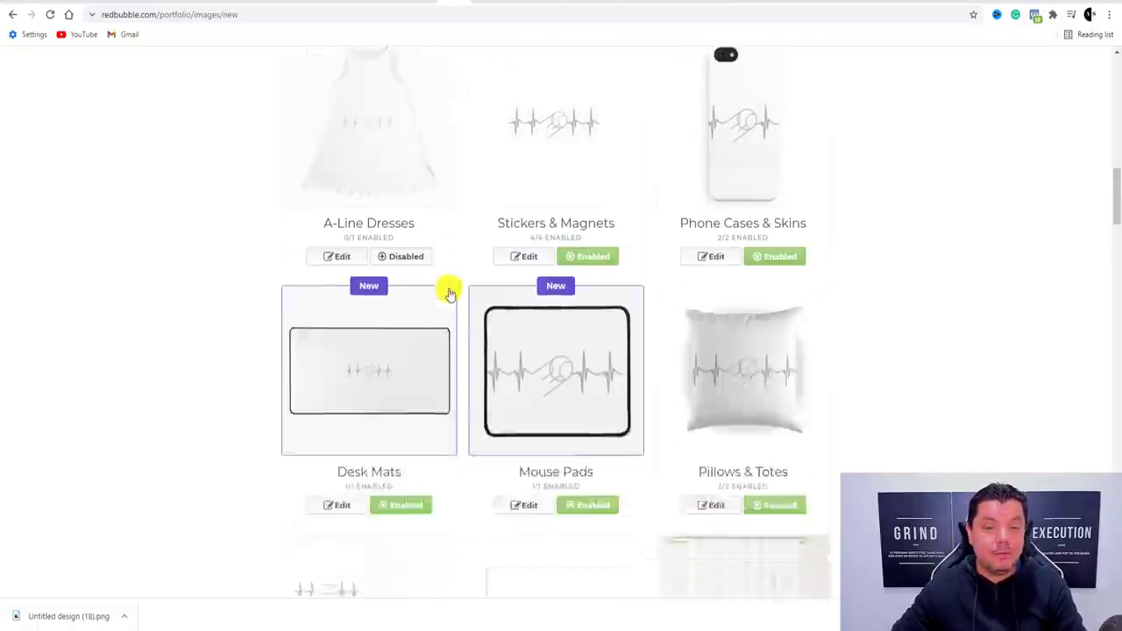
{"action": "scroll", "coordinate": [451, 306], "scroll_direction": "up", "scroll_amount": 3}
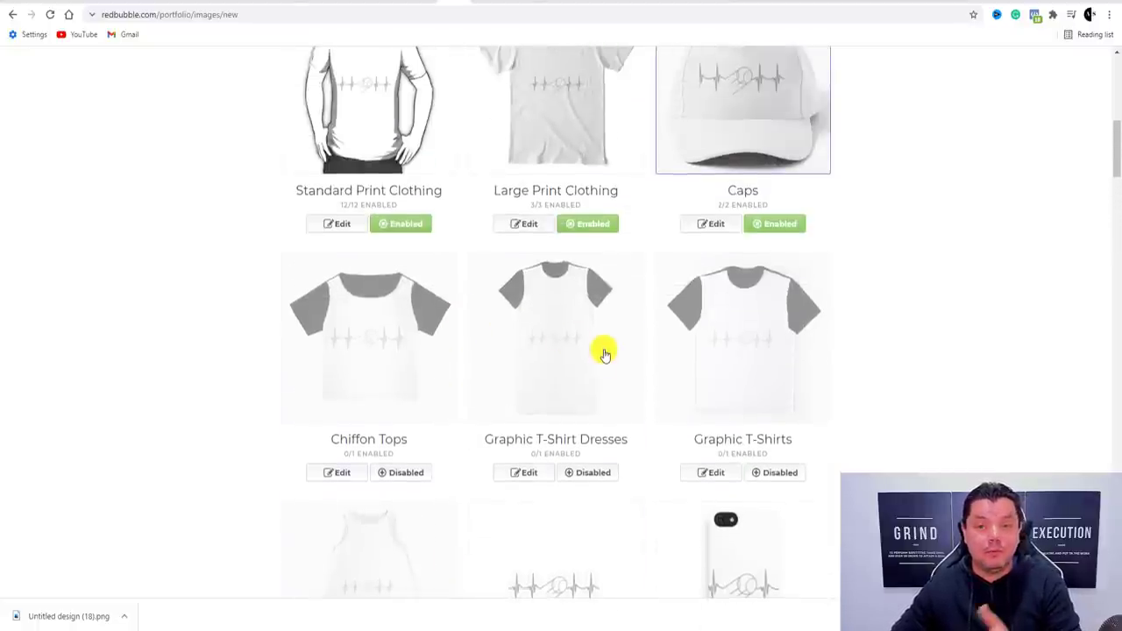
{"action": "scroll", "coordinate": [601, 347], "scroll_direction": "down", "scroll_amount": 2}
{"action": "scroll", "coordinate": [601, 347], "scroll_direction": "down", "scroll_amount": 10}
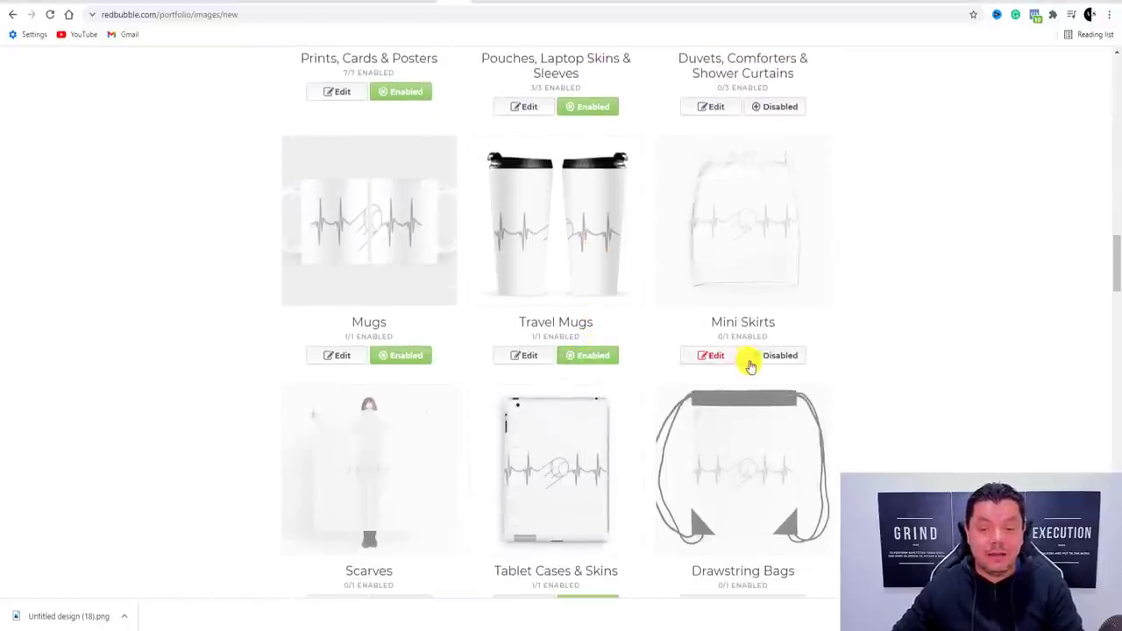
{"action": "left_click", "coordinate": [775, 356]}
- Enable Duffle Bags and Backpacks for the tennis pulse design
{"action": "scroll", "coordinate": [739, 321], "scroll_direction": "down", "scroll_amount": 5}
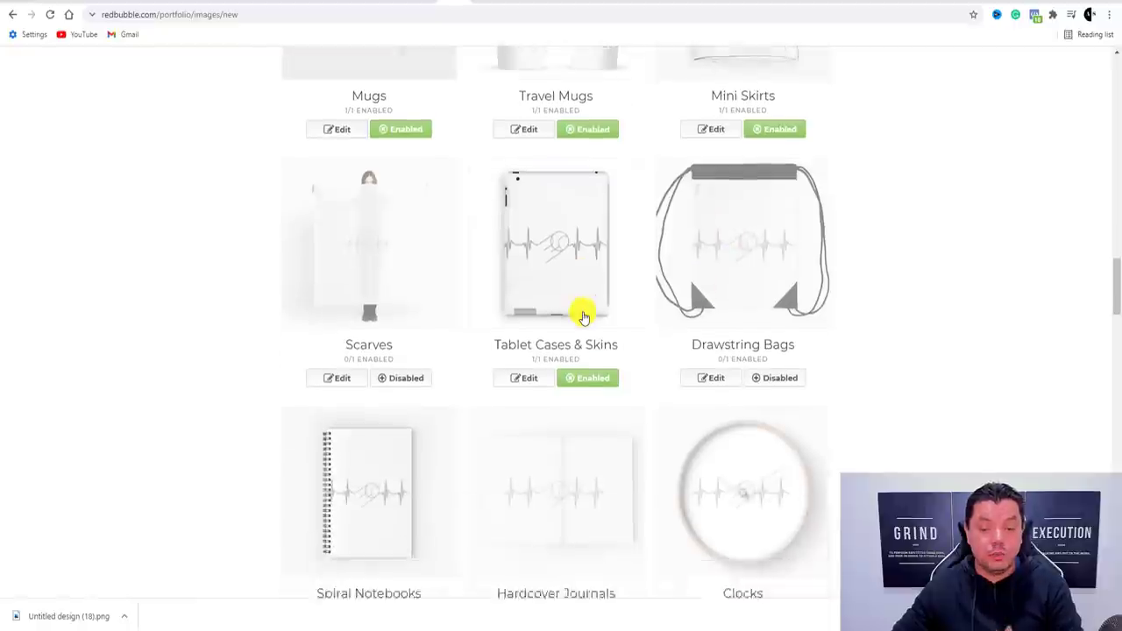
{"action": "scroll", "coordinate": [573, 258], "scroll_direction": "down", "scroll_amount": 7}
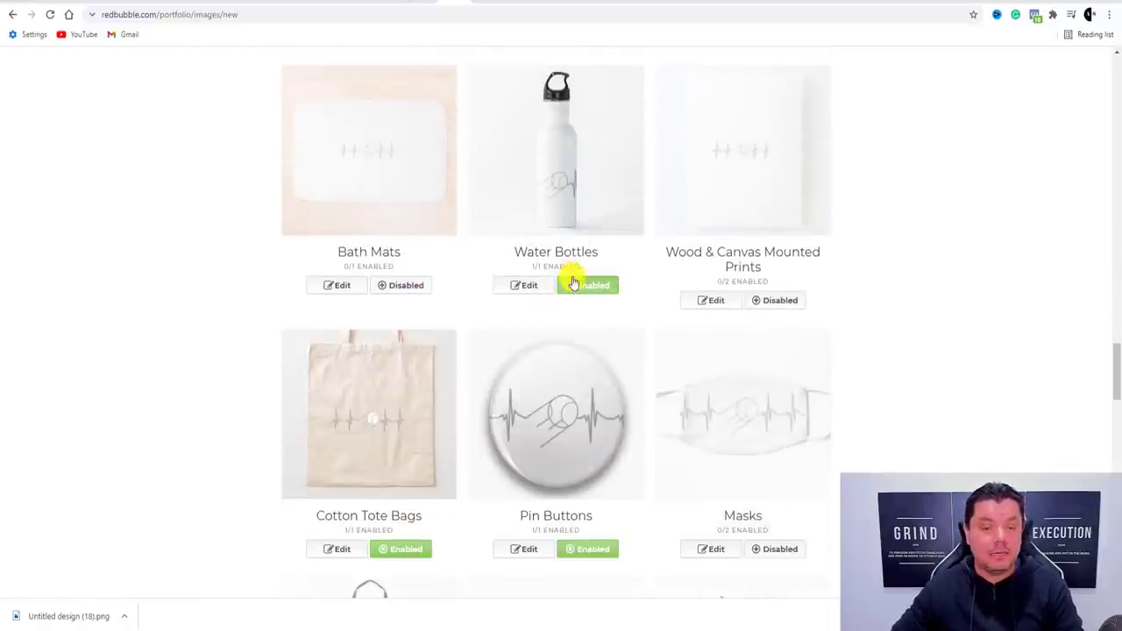
{"action": "scroll", "coordinate": [572, 282], "scroll_direction": "down", "scroll_amount": 15}
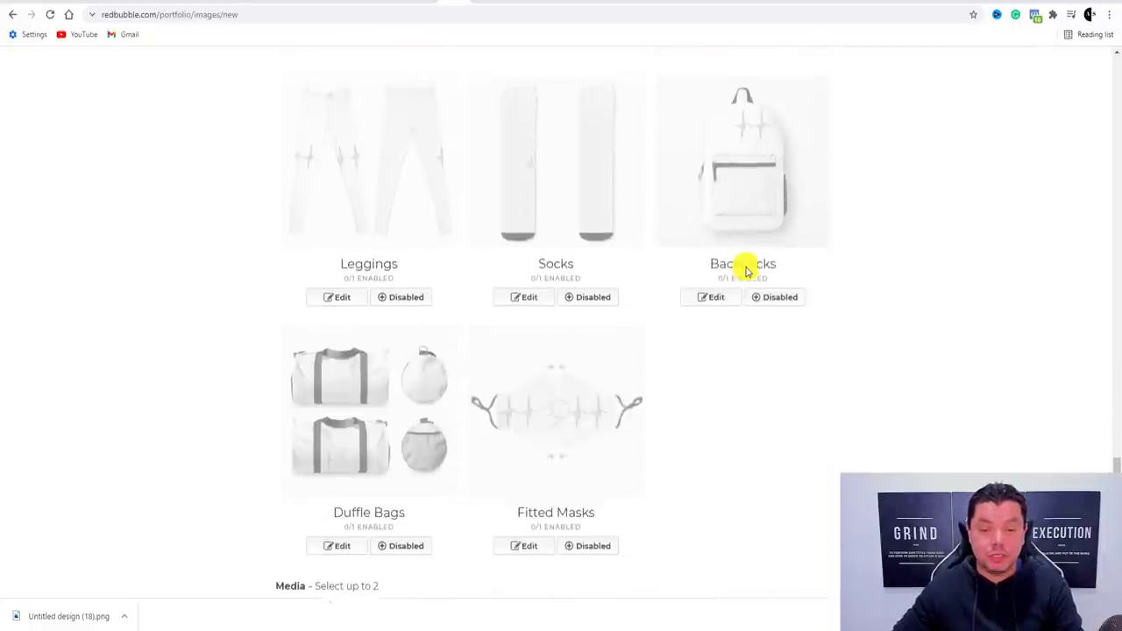
{"action": "scroll", "coordinate": [745, 268], "scroll_direction": "down", "scroll_amount": 1}
{"action": "scroll", "coordinate": [744, 249], "scroll_direction": "up", "scroll_amount": 2}
{"action": "scroll", "coordinate": [341, 233], "scroll_direction": "down", "scroll_amount": 3}
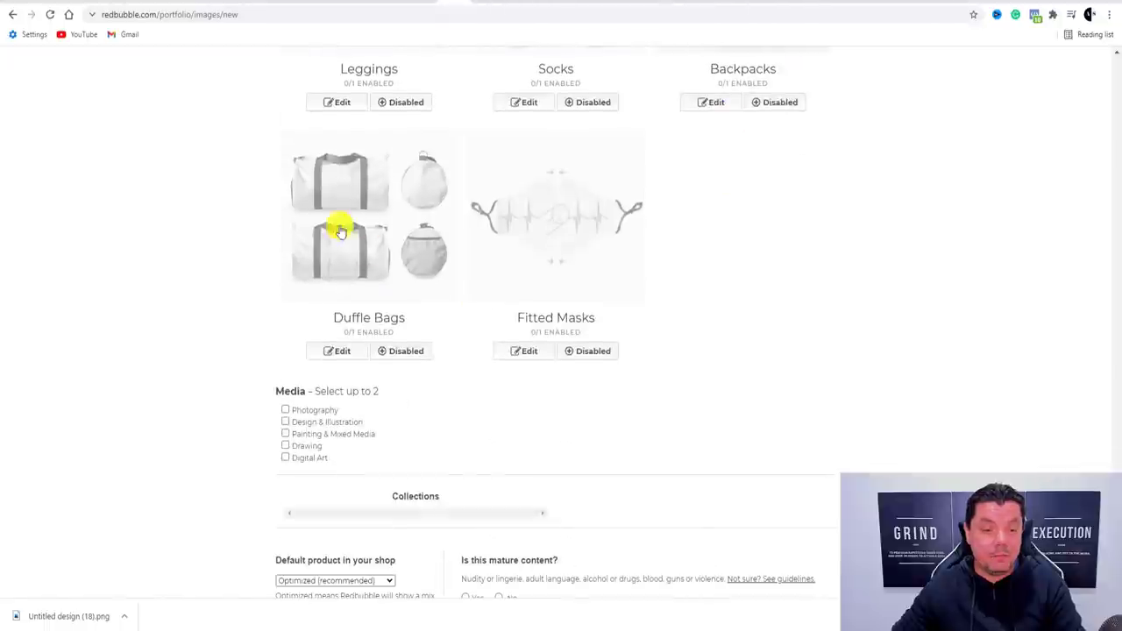
{"action": "left_click", "coordinate": [399, 351]}
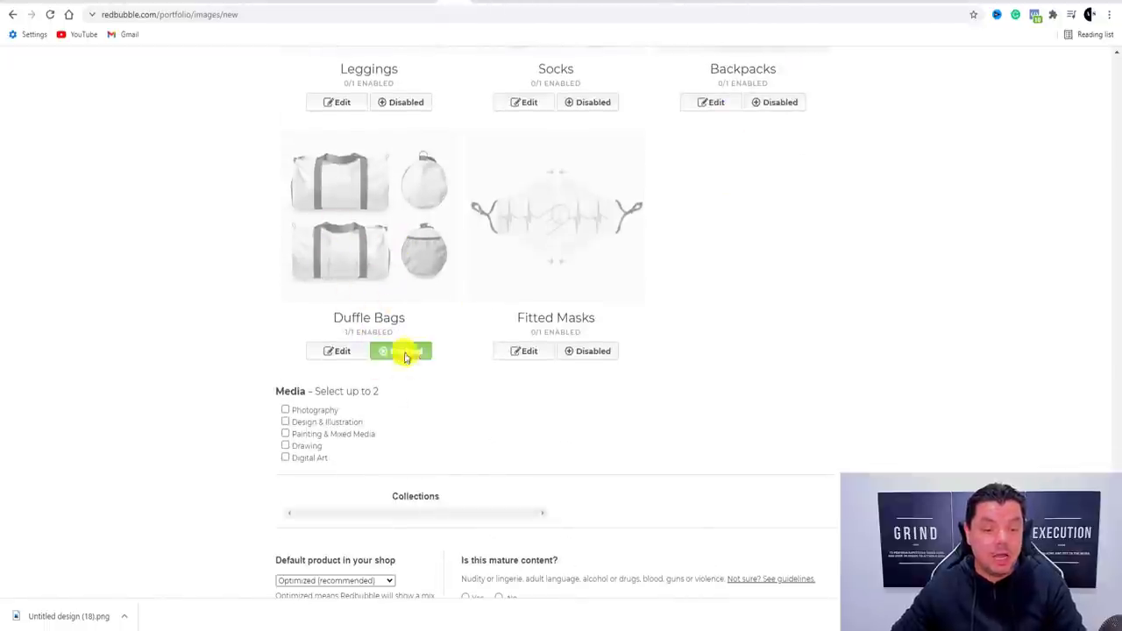
{"action": "scroll", "coordinate": [657, 381], "scroll_direction": "up", "scroll_amount": 2}
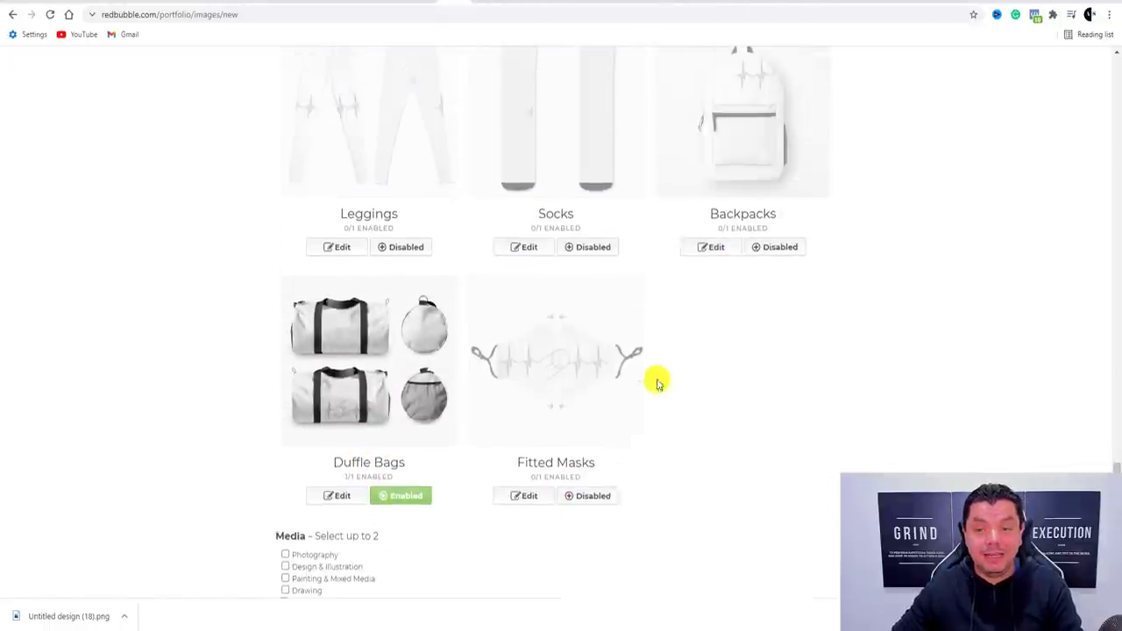
{"action": "scroll", "coordinate": [763, 196], "scroll_direction": "up", "scroll_amount": 1}
{"action": "left_click", "coordinate": [774, 352]}
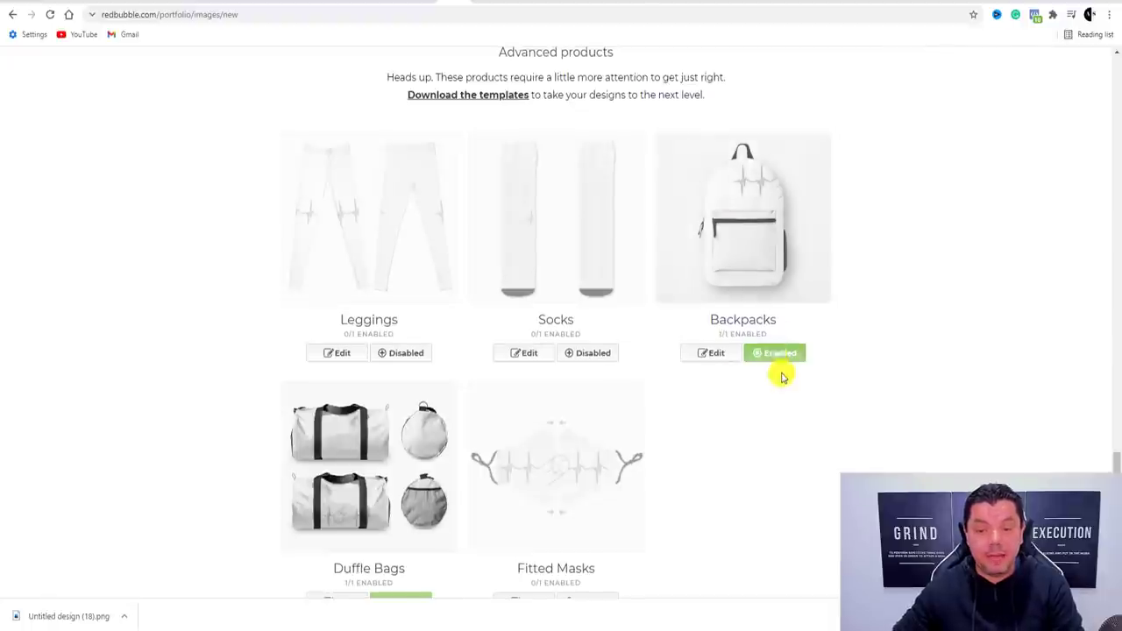
{"action": "scroll", "coordinate": [551, 363], "scroll_direction": "up", "scroll_amount": 4}
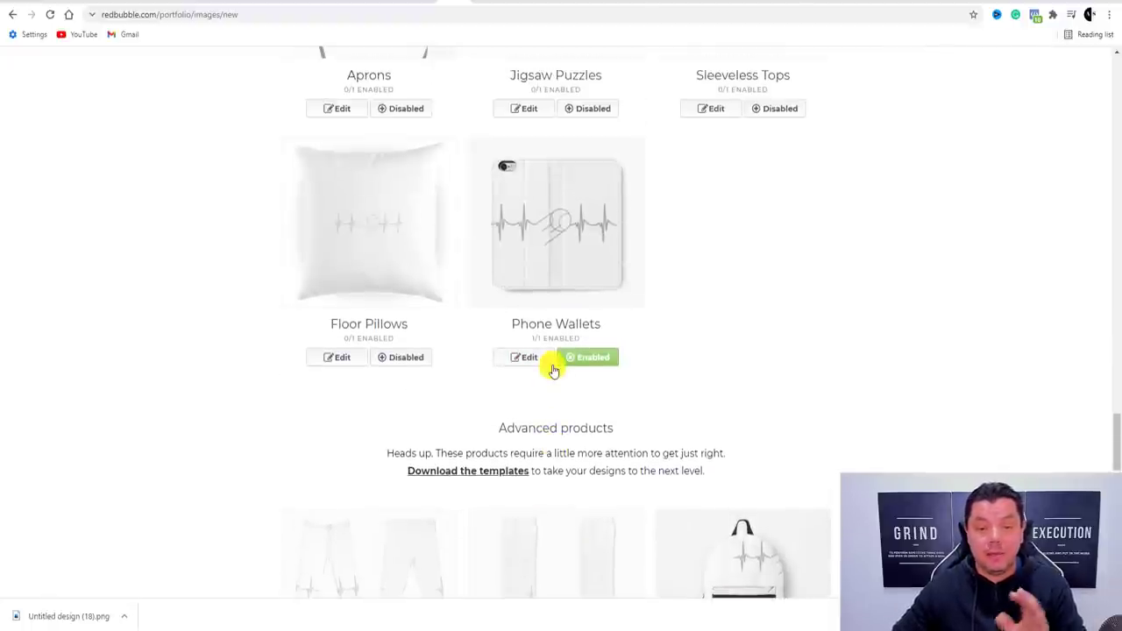
{"action": "scroll", "coordinate": [547, 369], "scroll_direction": "down", "scroll_amount": 3}
{"action": "scroll", "coordinate": [526, 345], "scroll_direction": "up", "scroll_amount": 9}
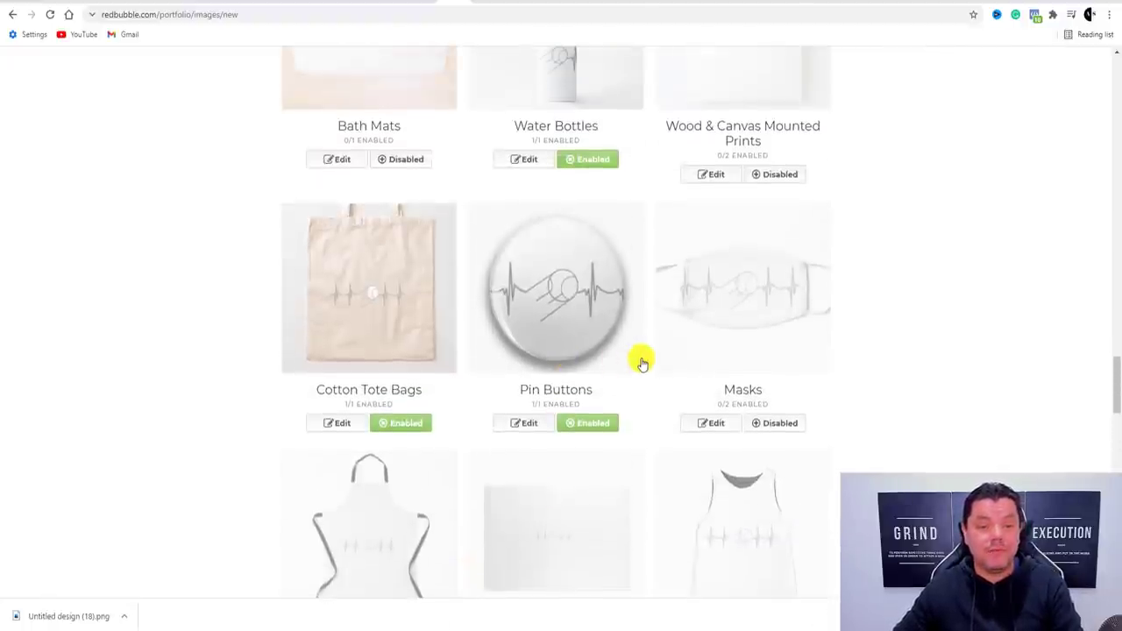
{"action": "scroll", "coordinate": [641, 362], "scroll_direction": "down", "scroll_amount": 14}
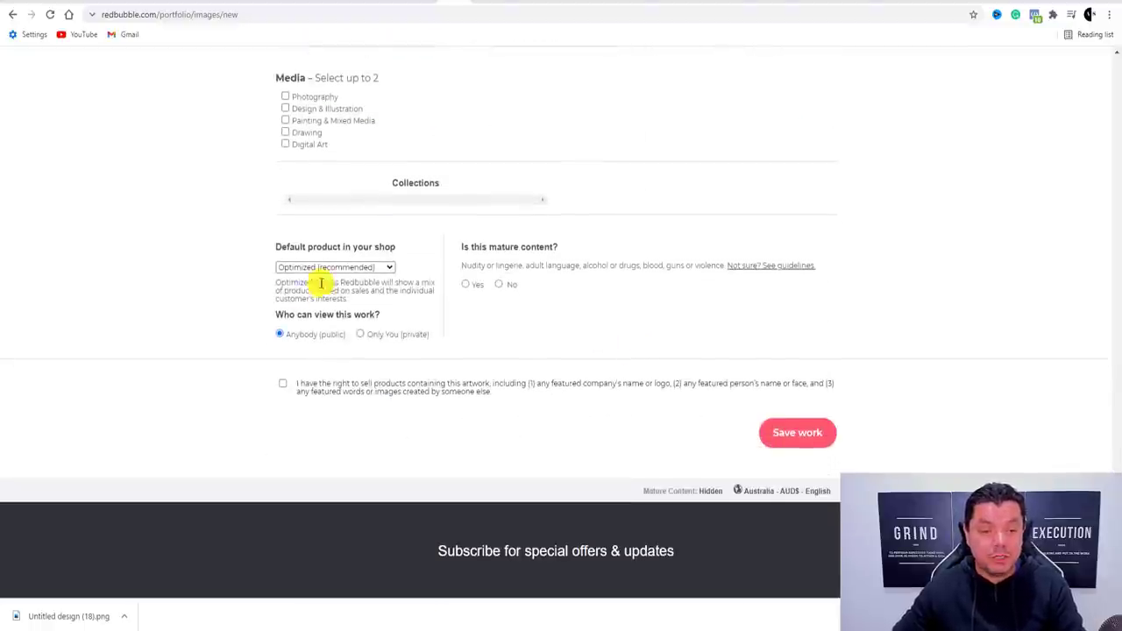
- Mark Tennis Range as not mature content, confirm the right to sell it, and save the work
{"action": "left_click", "coordinate": [499, 285]}
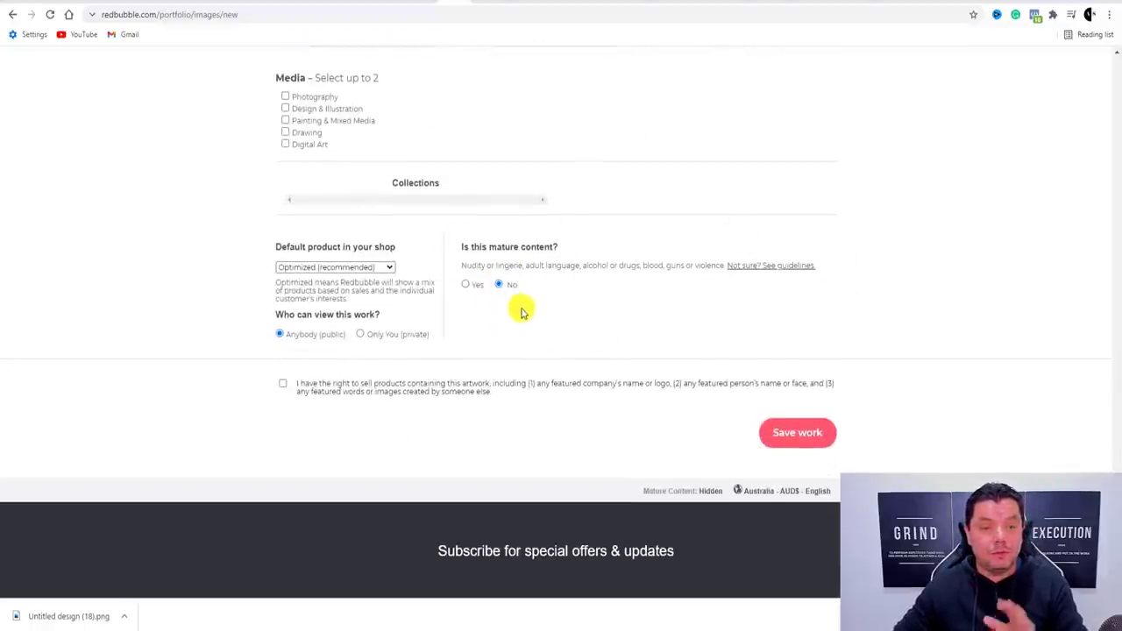
{"action": "scroll", "coordinate": [552, 337], "scroll_direction": "down", "scroll_amount": 2}
{"action": "left_click", "coordinate": [796, 304]}
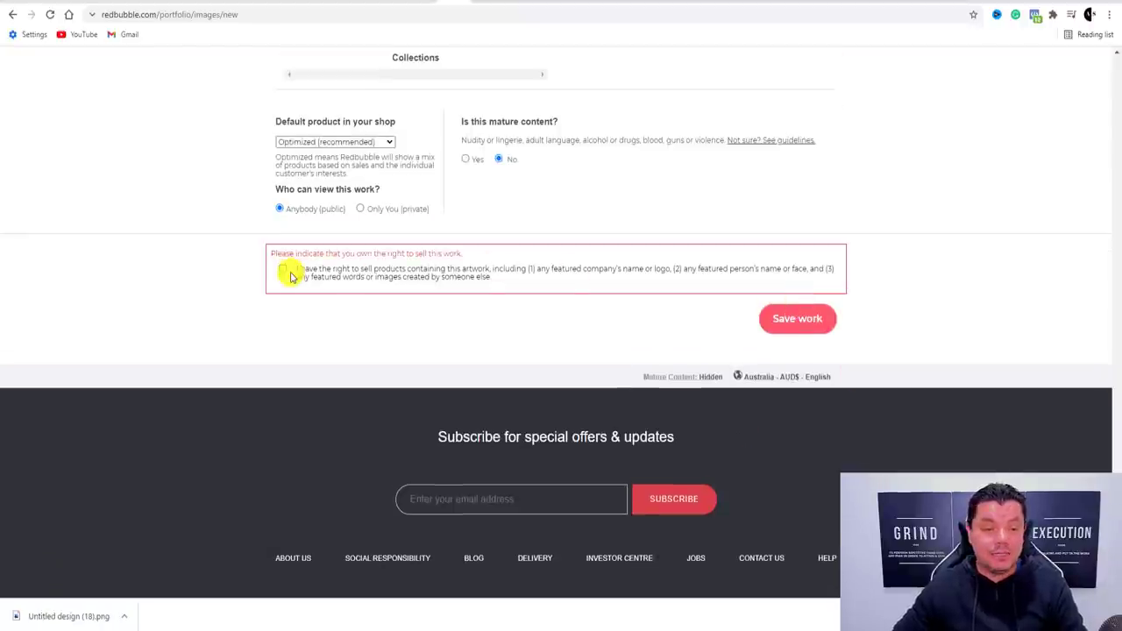
{"action": "left_click", "coordinate": [288, 272]}
{"action": "left_click", "coordinate": [802, 309]}
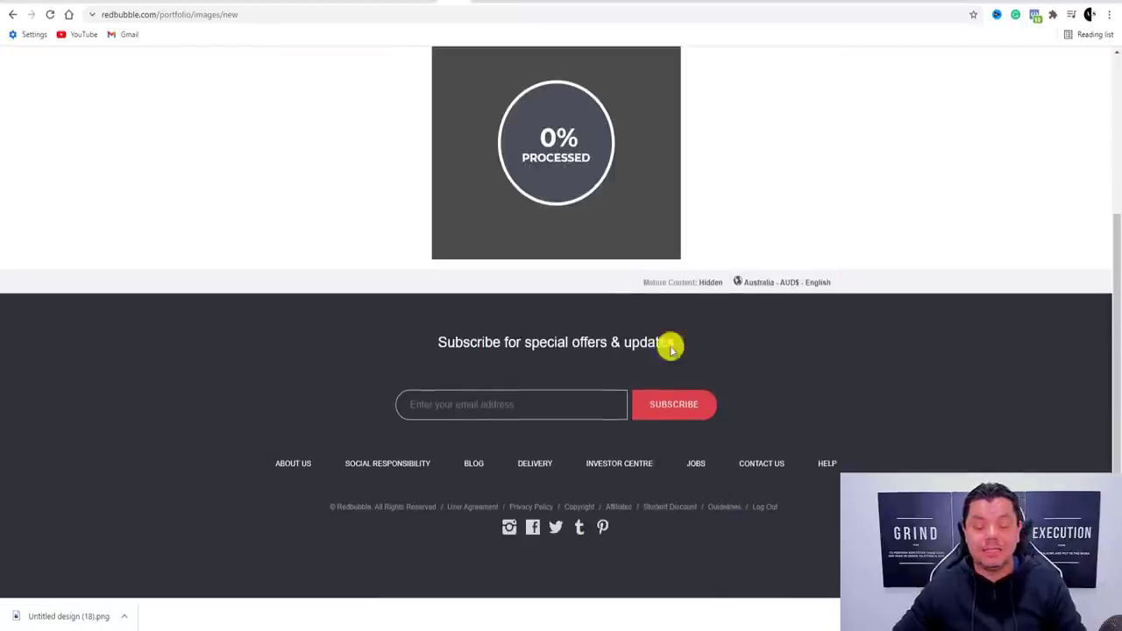
{"action": "scroll", "coordinate": [672, 318], "scroll_direction": "up", "scroll_amount": 1}
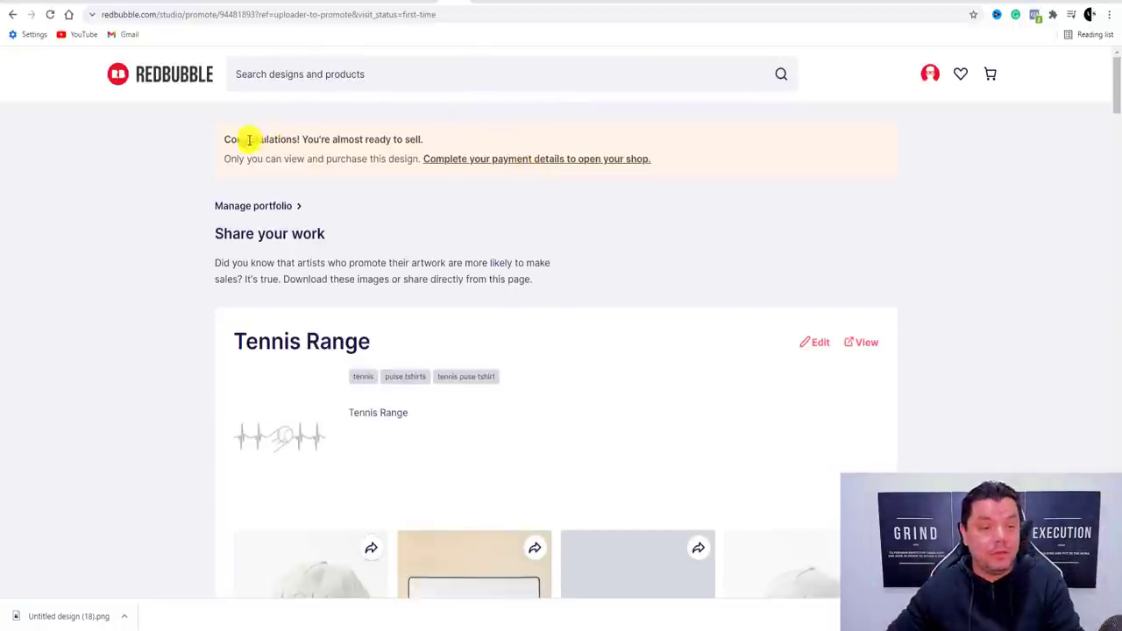
- Review the Tennis Range product mockups, then open the work's public shop page
{"action": "scroll", "coordinate": [423, 176], "scroll_direction": "down", "scroll_amount": 4}
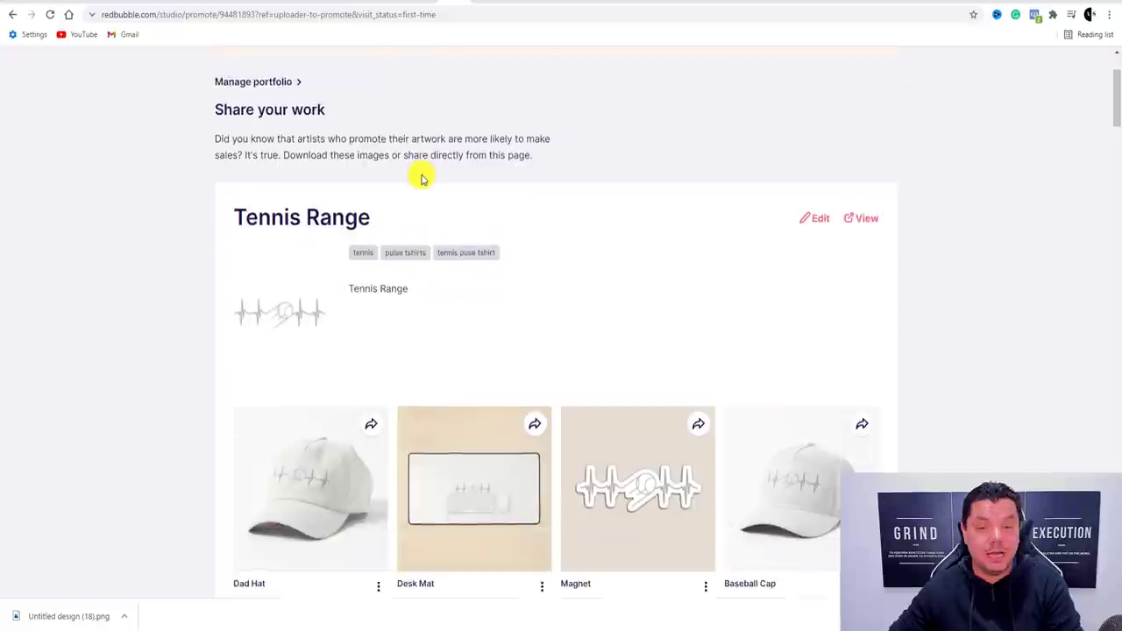
{"action": "scroll", "coordinate": [428, 175], "scroll_direction": "down", "scroll_amount": 3}
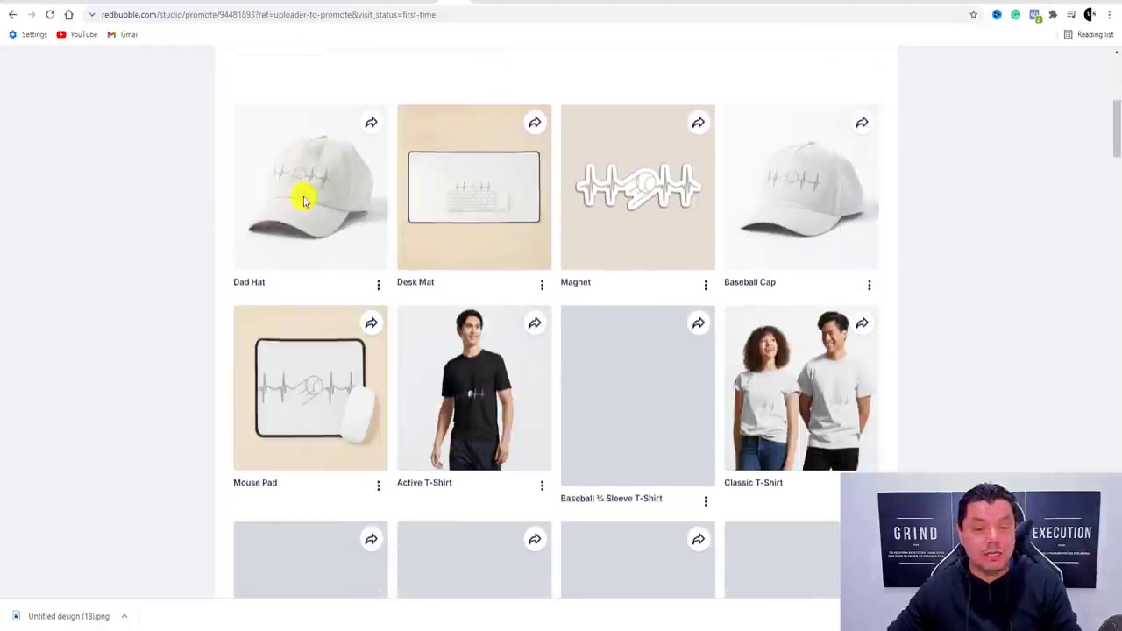
{"action": "scroll", "coordinate": [574, 208], "scroll_direction": "up", "scroll_amount": 2}
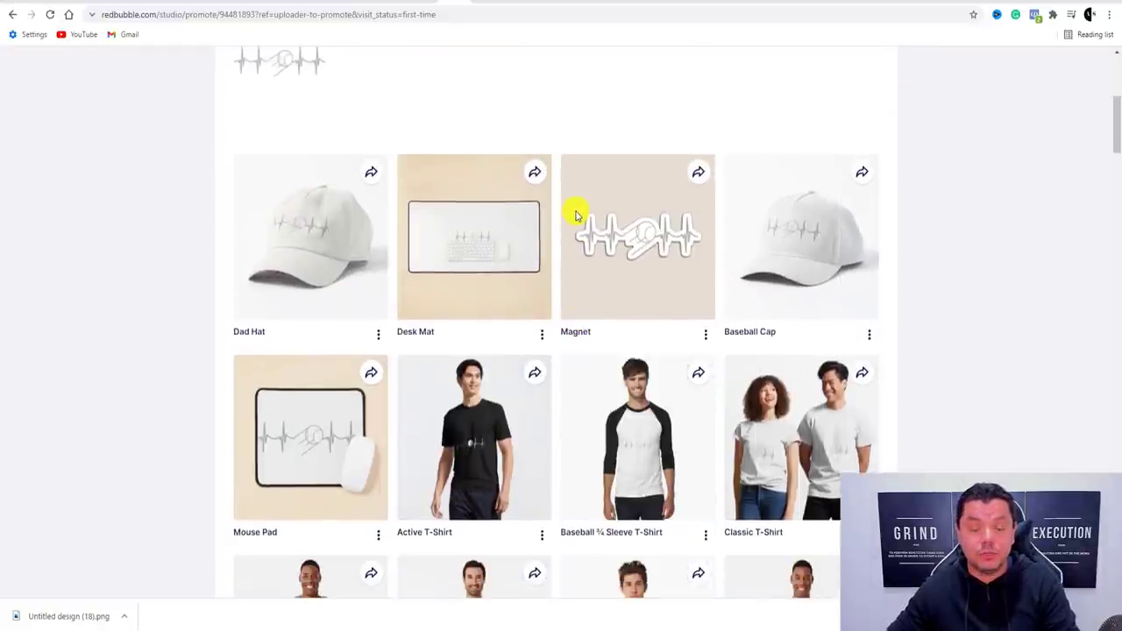
{"action": "scroll", "coordinate": [675, 345], "scroll_direction": "up", "scroll_amount": 2}
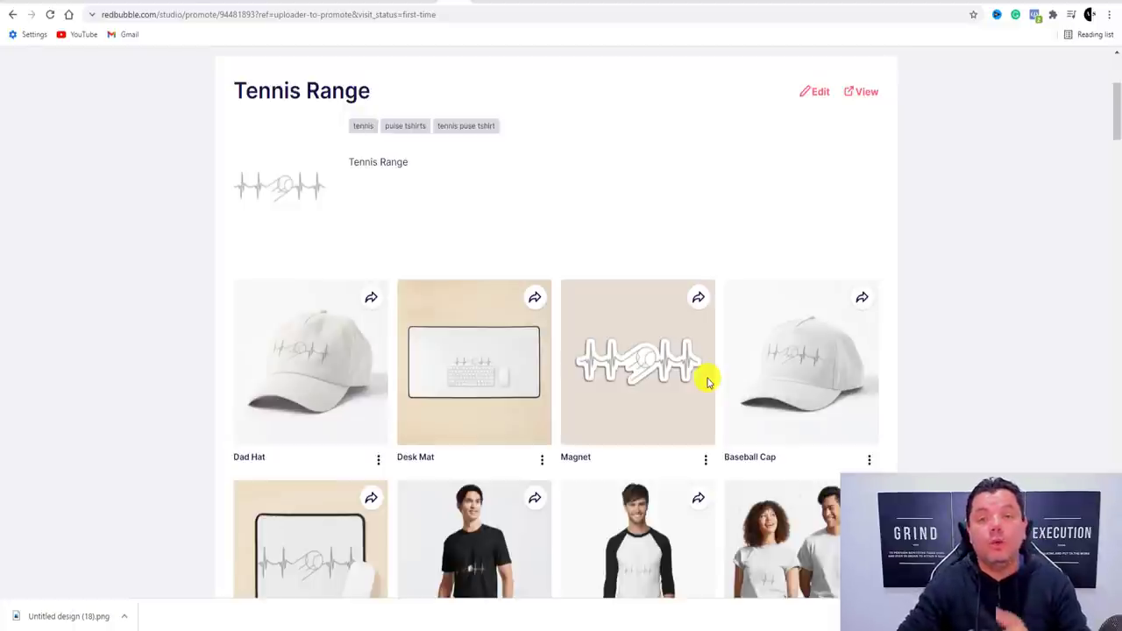
{"action": "left_click", "coordinate": [858, 93]}
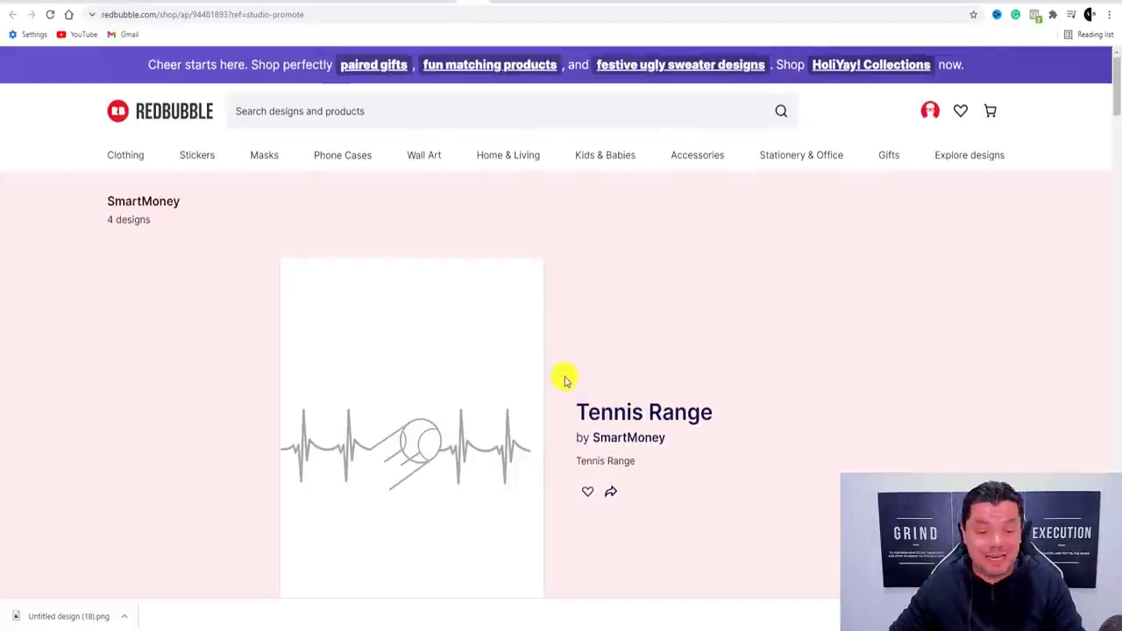
- Browse the 71 Tennis Range products, from the A$34.33 Dad Hat to the A$24.37 Classic T-Shirt
{"action": "scroll", "coordinate": [473, 351], "scroll_direction": "down", "scroll_amount": 2}
{"action": "scroll", "coordinate": [403, 381], "scroll_direction": "down", "scroll_amount": 6}
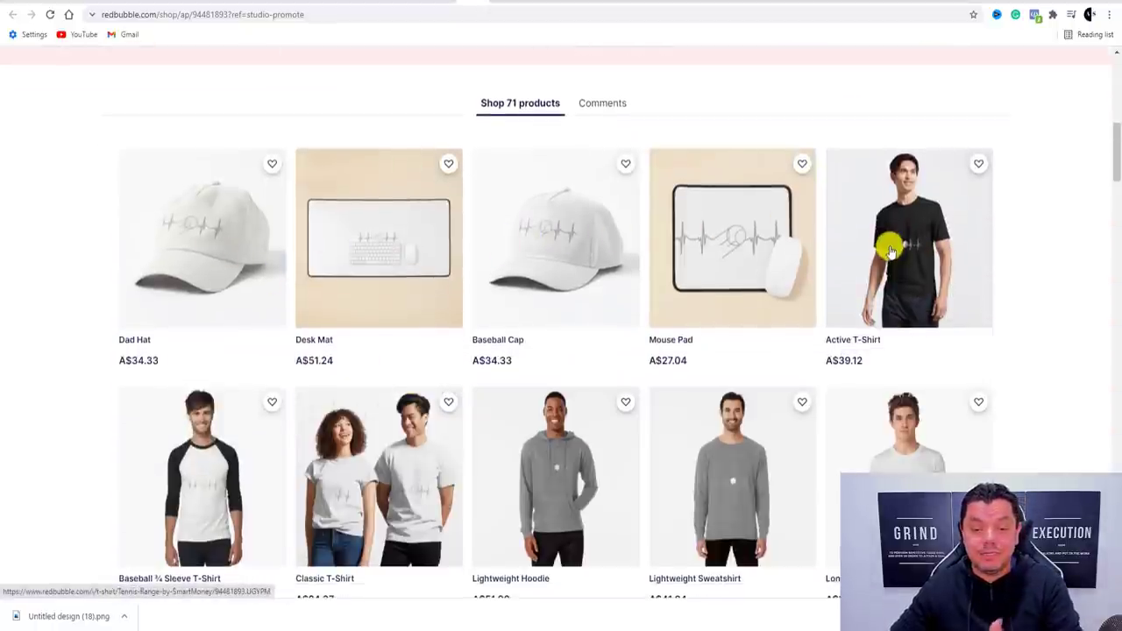
{"action": "scroll", "coordinate": [528, 303], "scroll_direction": "down", "scroll_amount": 2}
{"action": "scroll", "coordinate": [697, 301], "scroll_direction": "down", "scroll_amount": 1}
{"action": "scroll", "coordinate": [696, 301], "scroll_direction": "down", "scroll_amount": 7}
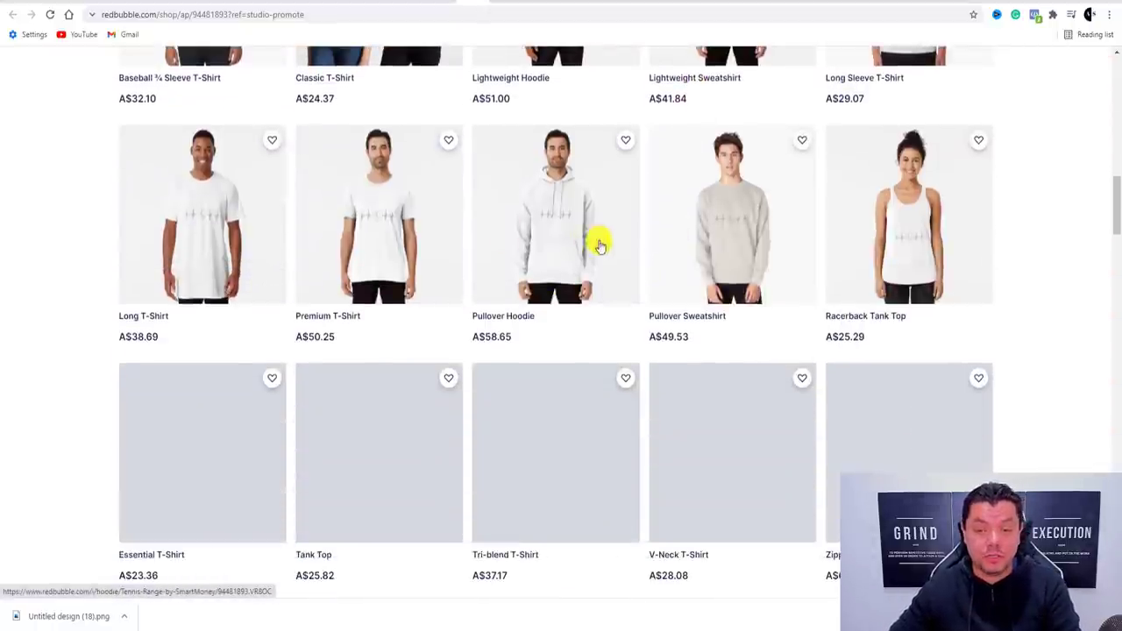
{"action": "scroll", "coordinate": [514, 307], "scroll_direction": "down", "scroll_amount": 2}
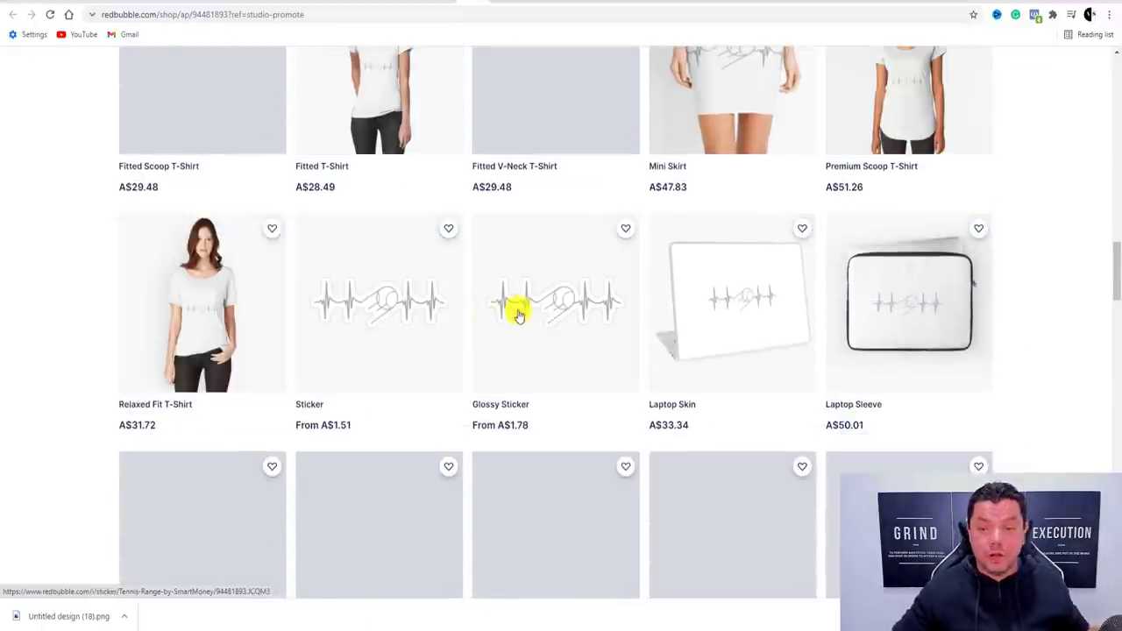
{"action": "scroll", "coordinate": [538, 321], "scroll_direction": "up", "scroll_amount": 1}
{"action": "scroll", "coordinate": [372, 377], "scroll_direction": "down", "scroll_amount": 3}
{"action": "scroll", "coordinate": [373, 377], "scroll_direction": "down", "scroll_amount": 3}
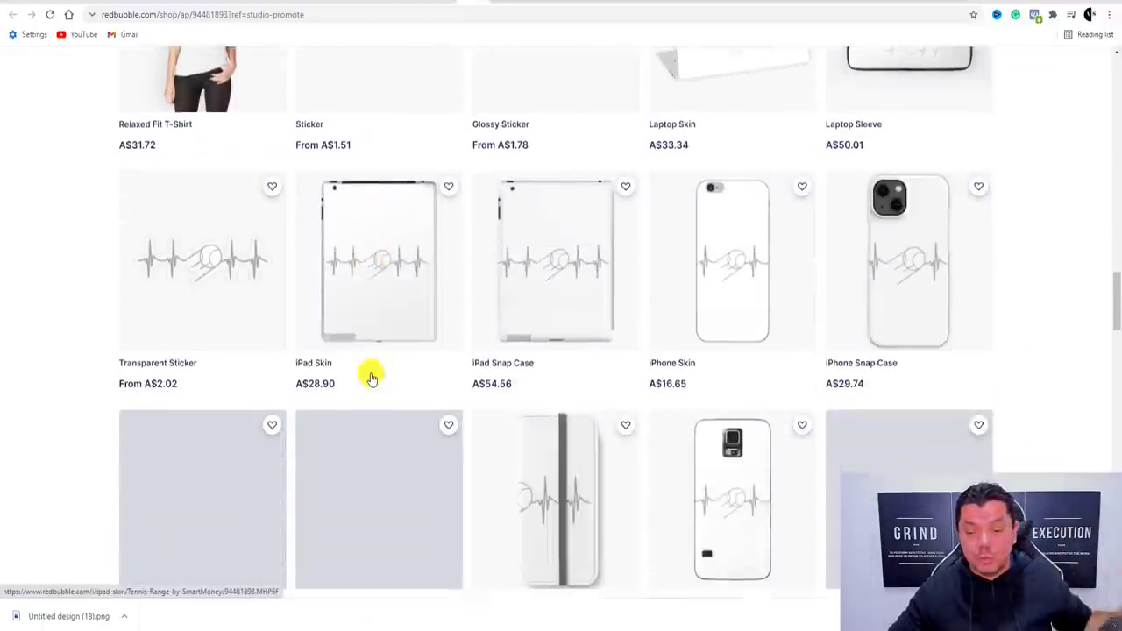
{"action": "scroll", "coordinate": [684, 404], "scroll_direction": "down", "scroll_amount": 3}
{"action": "scroll", "coordinate": [426, 380], "scroll_direction": "down", "scroll_amount": 5}
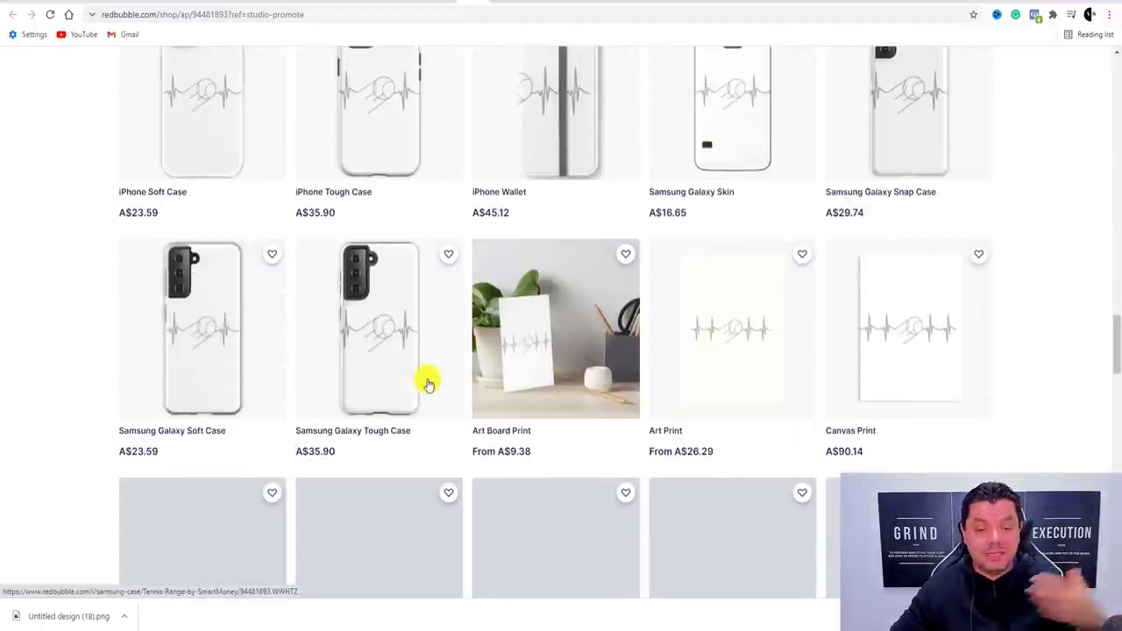
{"action": "scroll", "coordinate": [565, 389], "scroll_direction": "up", "scroll_amount": 4}
{"action": "scroll", "coordinate": [565, 388], "scroll_direction": "up", "scroll_amount": 15}
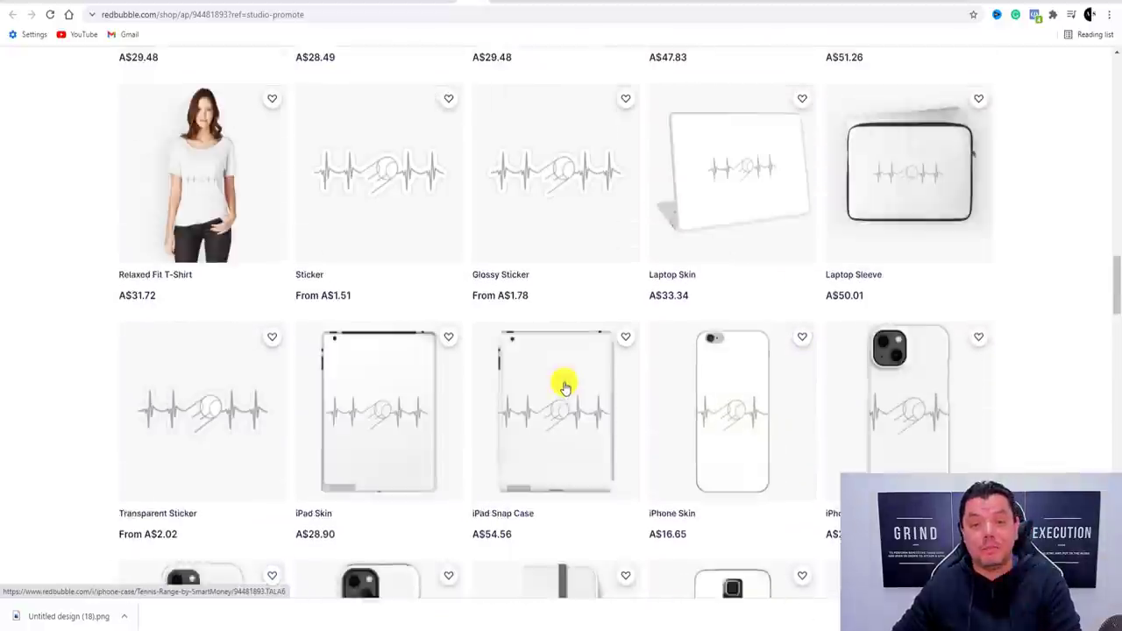
{"action": "scroll", "coordinate": [565, 394], "scroll_direction": "up", "scroll_amount": 3}
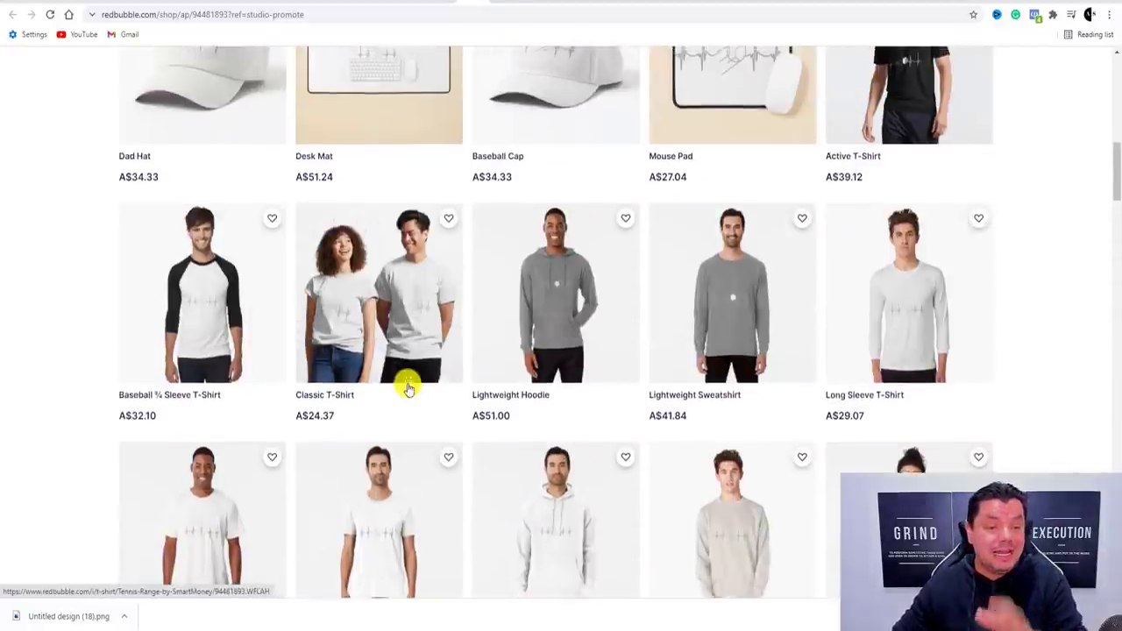
- Open the Tennis Range Baseball Cap product page and look over its details
{"action": "left_click", "coordinate": [565, 185]}
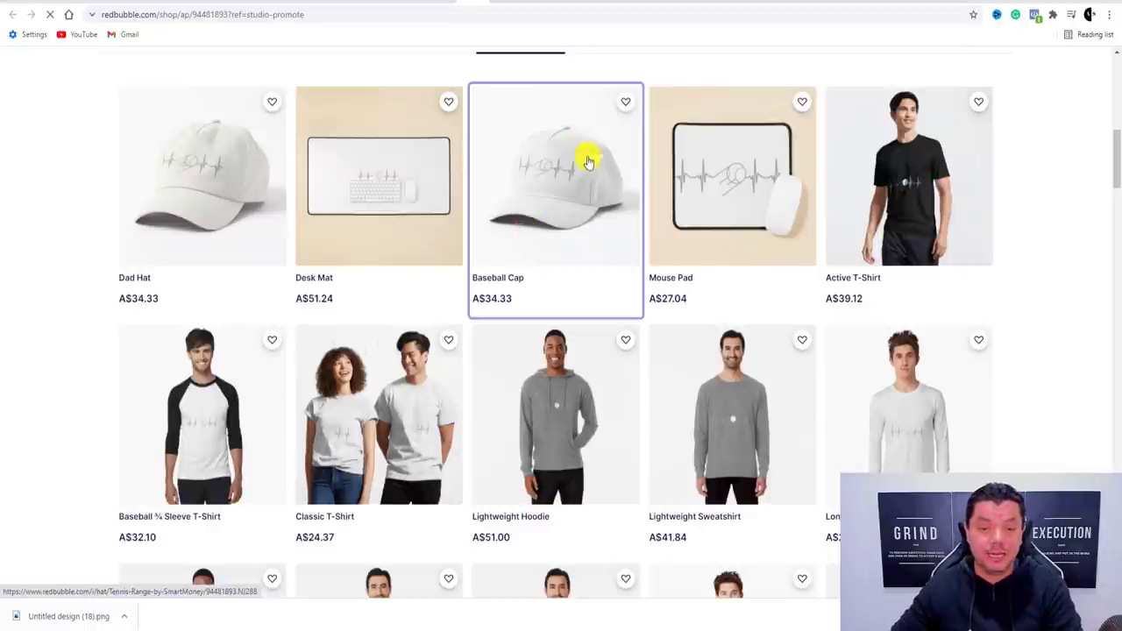
{"action": "scroll", "coordinate": [561, 355], "scroll_direction": "down", "scroll_amount": 2}
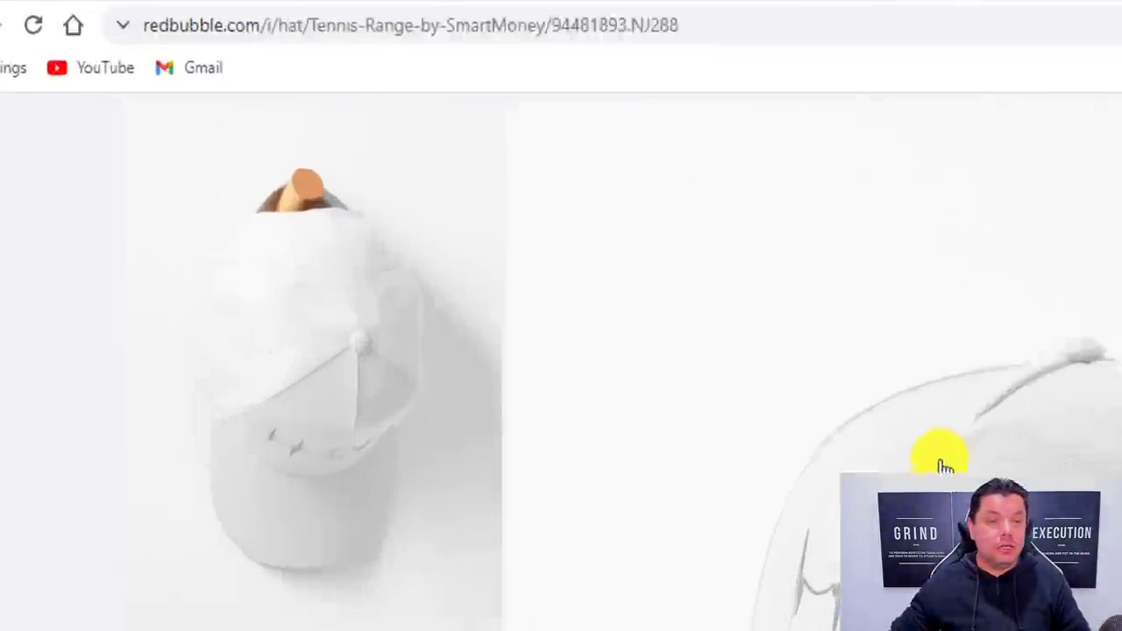
{"action": "scroll", "coordinate": [170, 45], "scroll_direction": "up", "scroll_amount": 2}
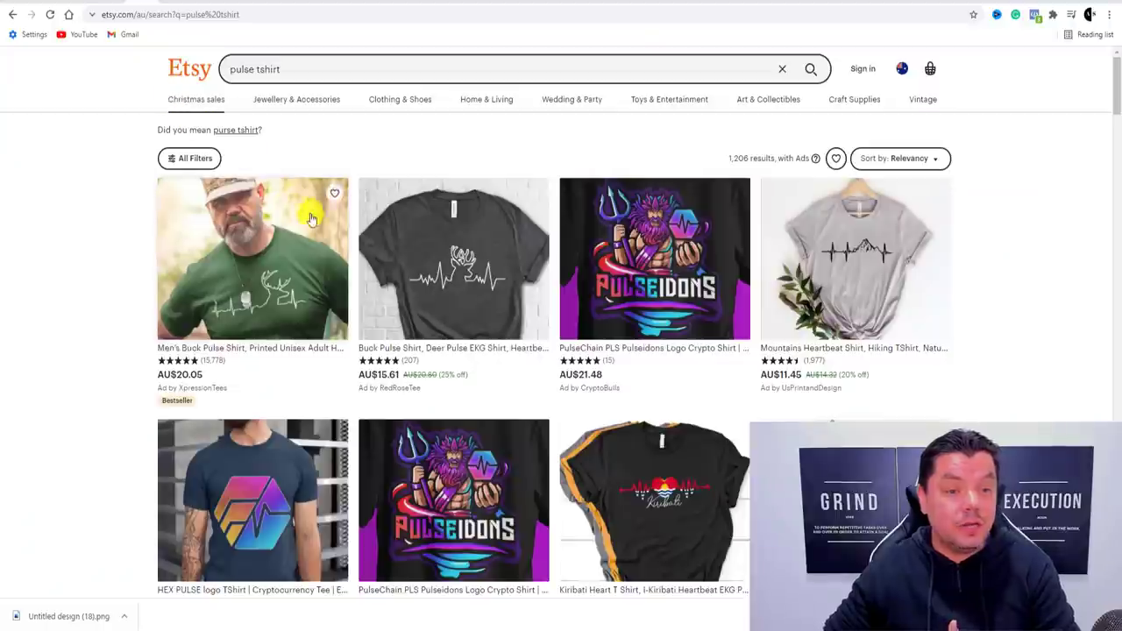
- Open the Men's Buck Pulse Shirt listing, the top pulse tshirt result on Etsy
{"action": "left_click", "coordinate": [203, 251]}
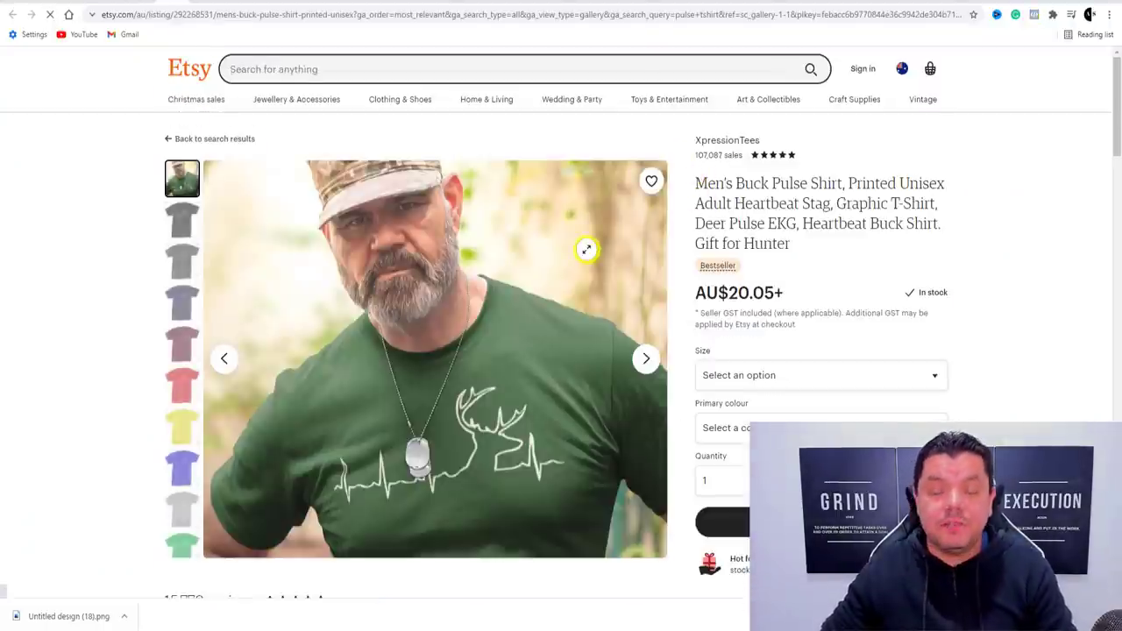